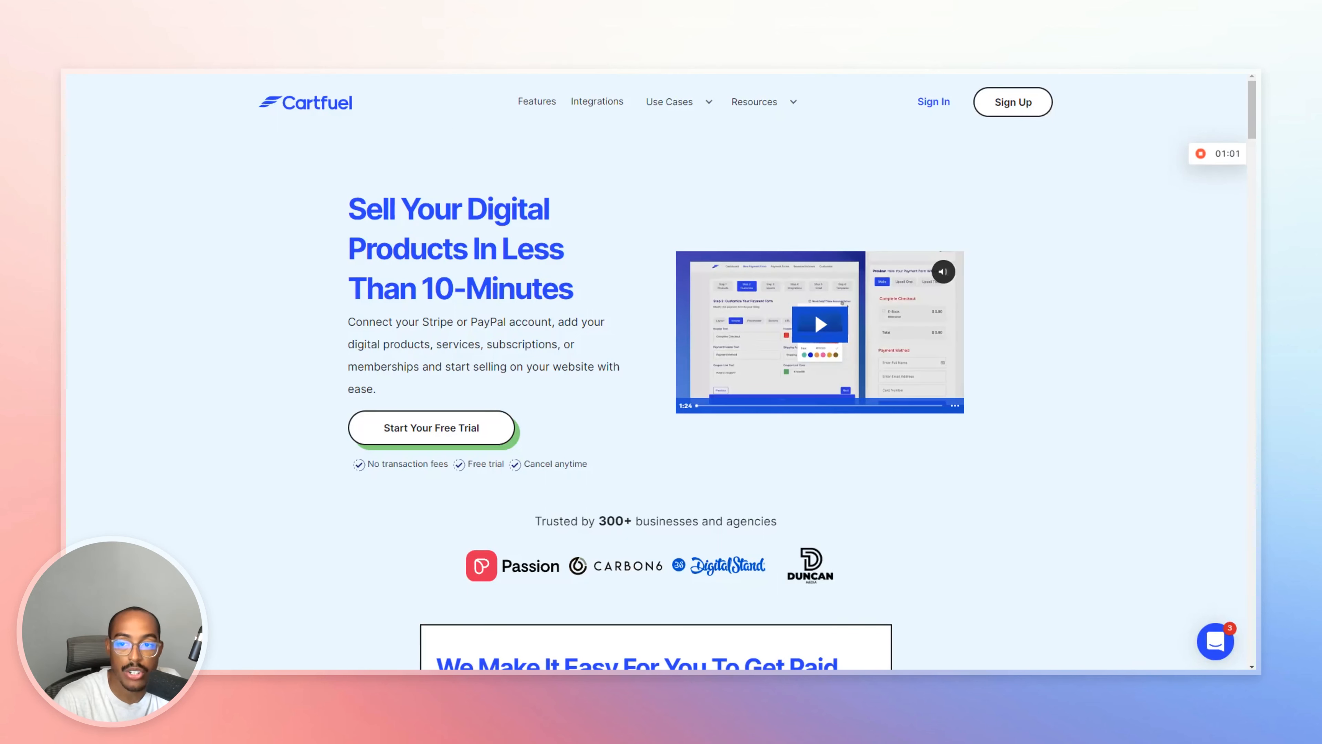
Switch to HubSpot and view the details of the HTML module in the Asset Marketplace.
key(ctrl+Tab)
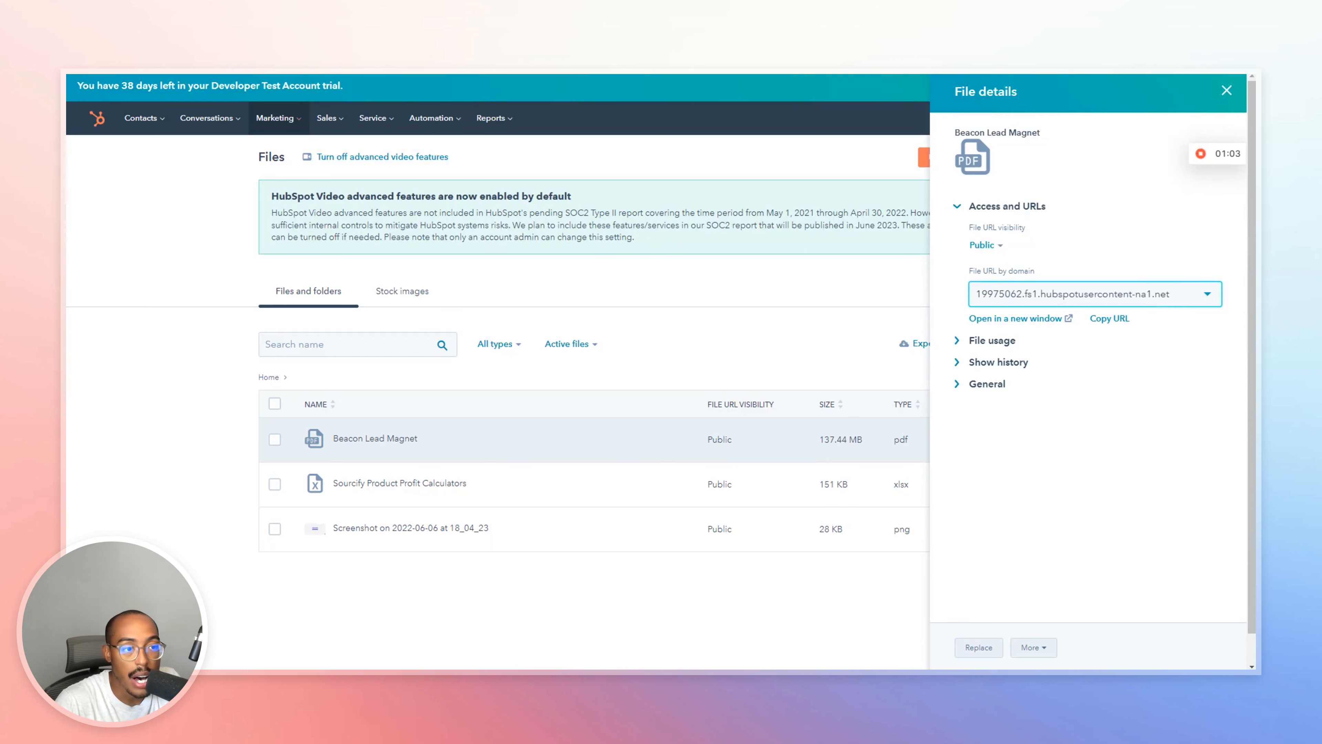
click(1227, 91)
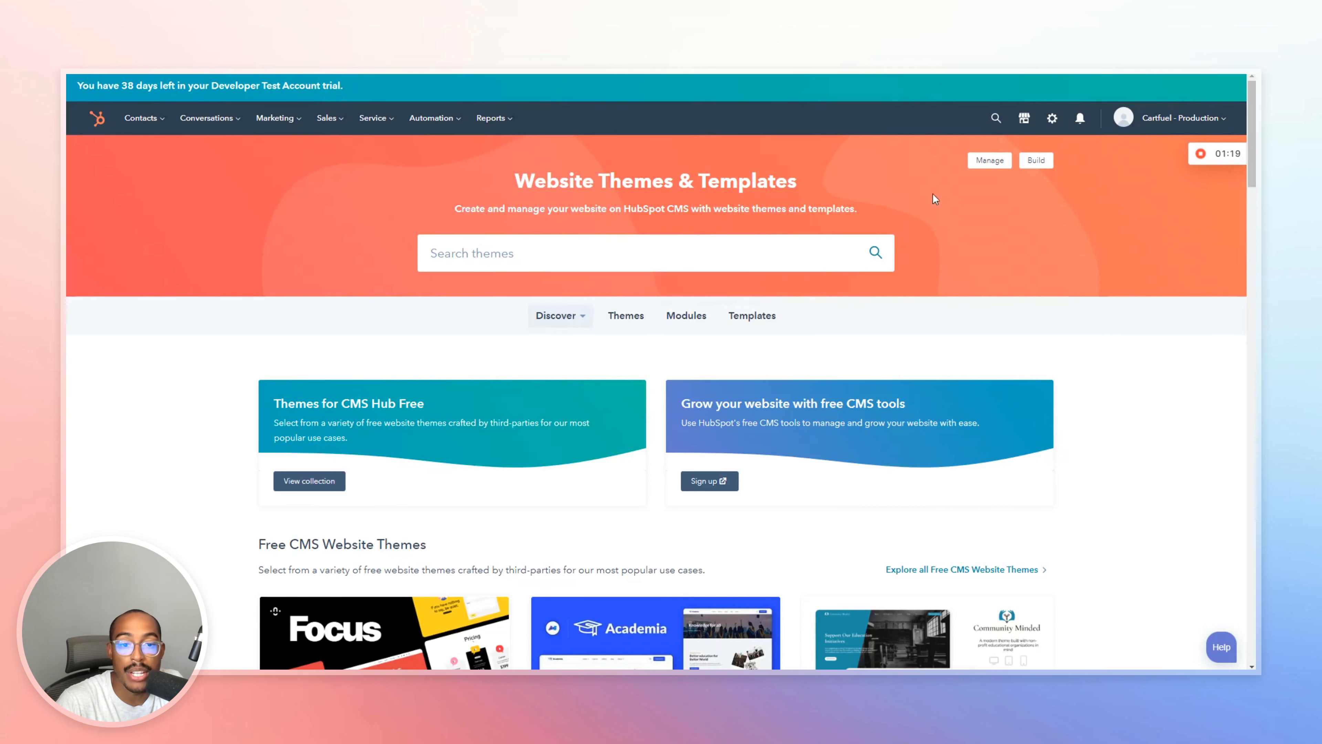
click(1024, 120)
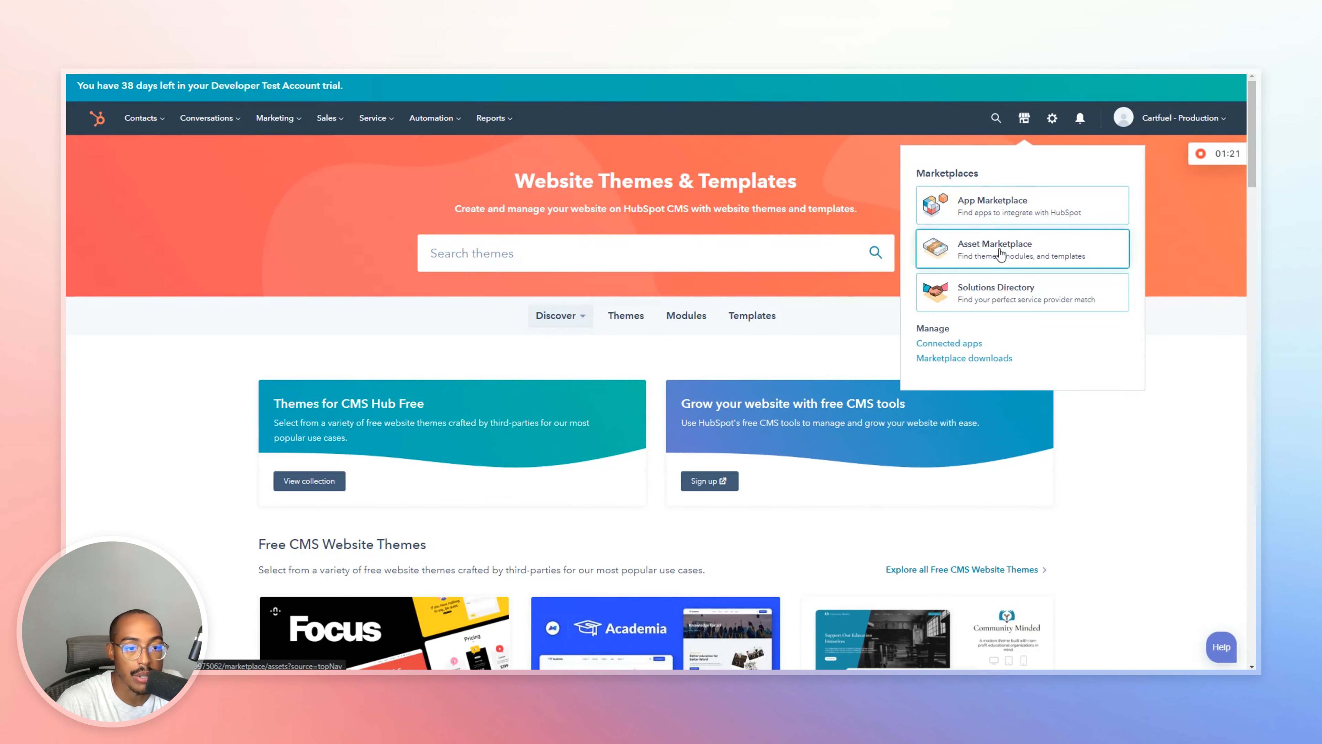
click(696, 321)
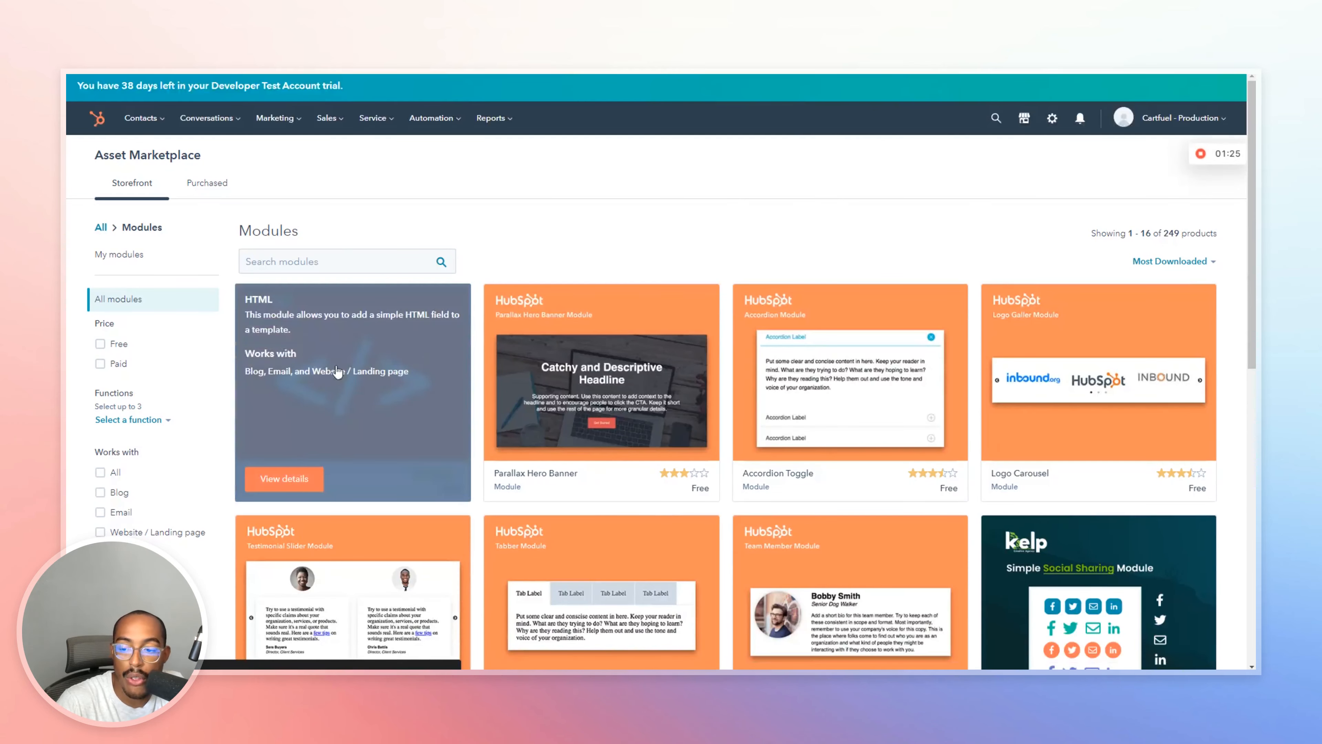
click(290, 333)
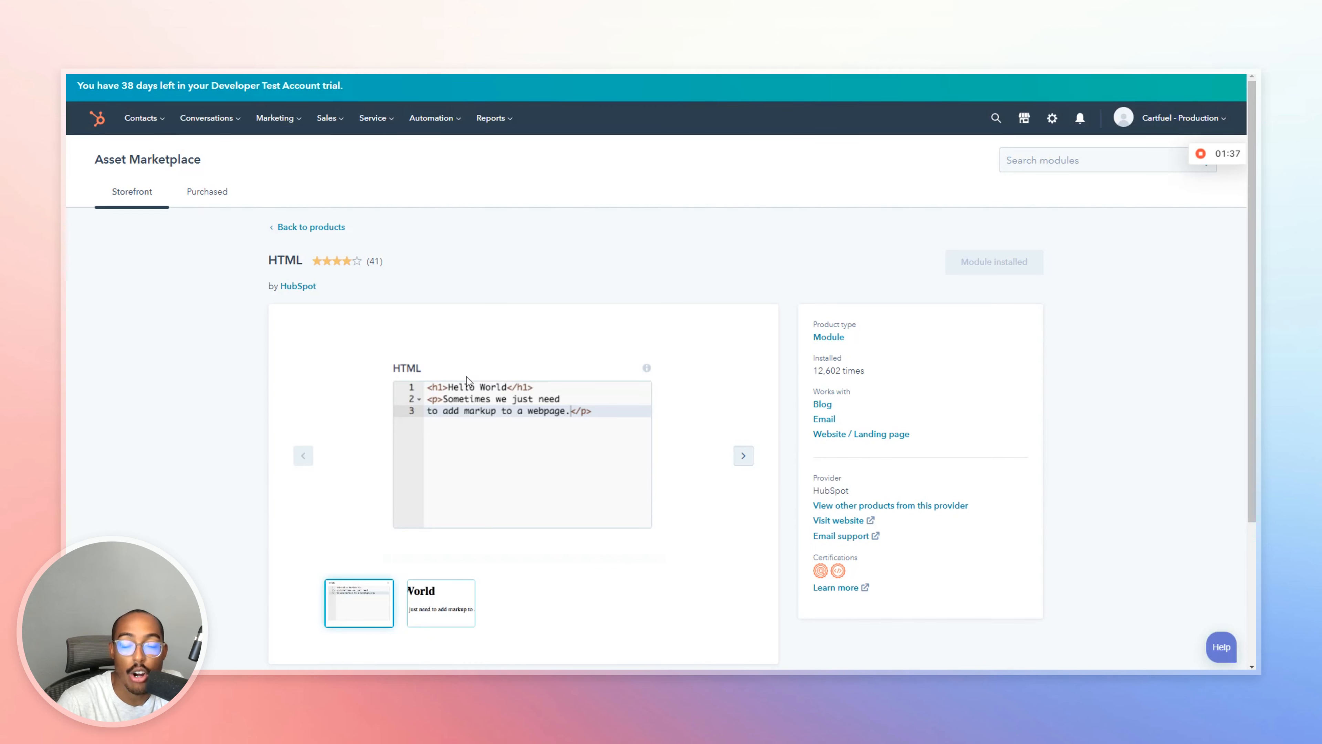
Search HubSpot's App Marketplace for "Cart" and open the matching suggestion.
click(1021, 129)
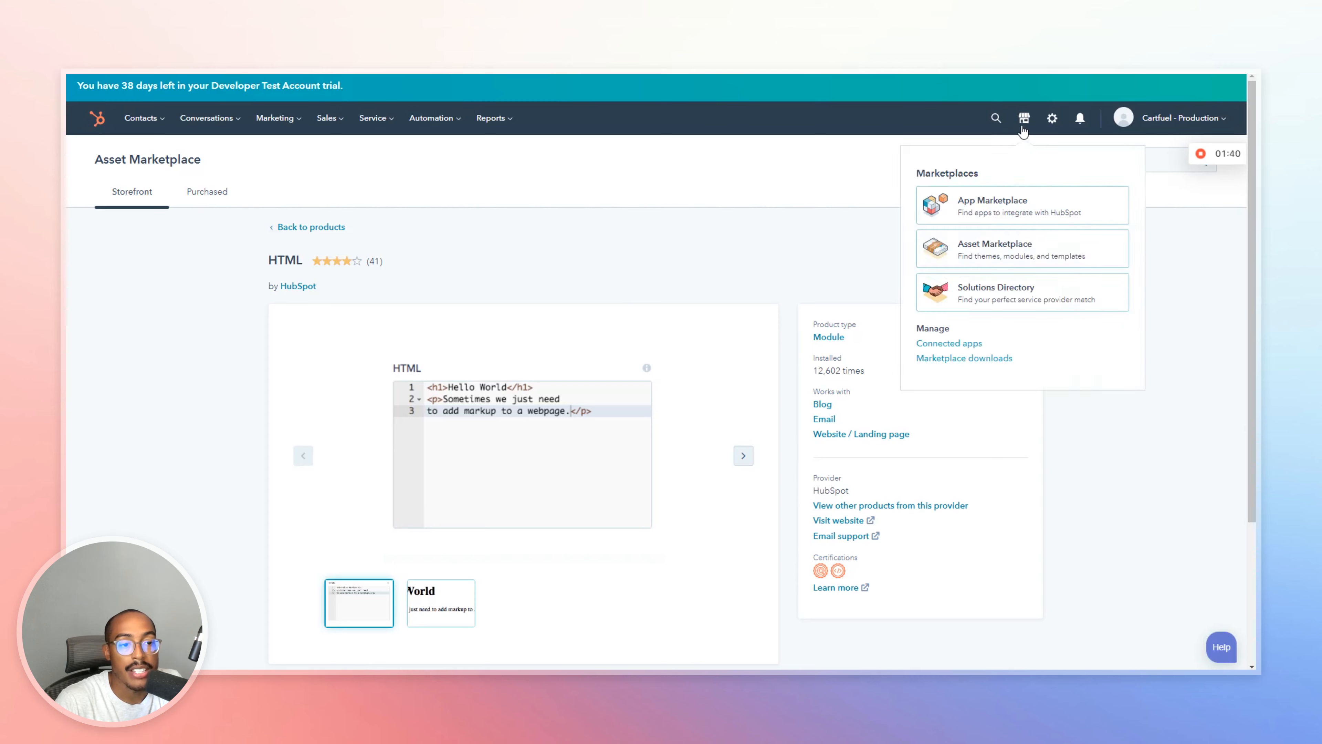
click(997, 205)
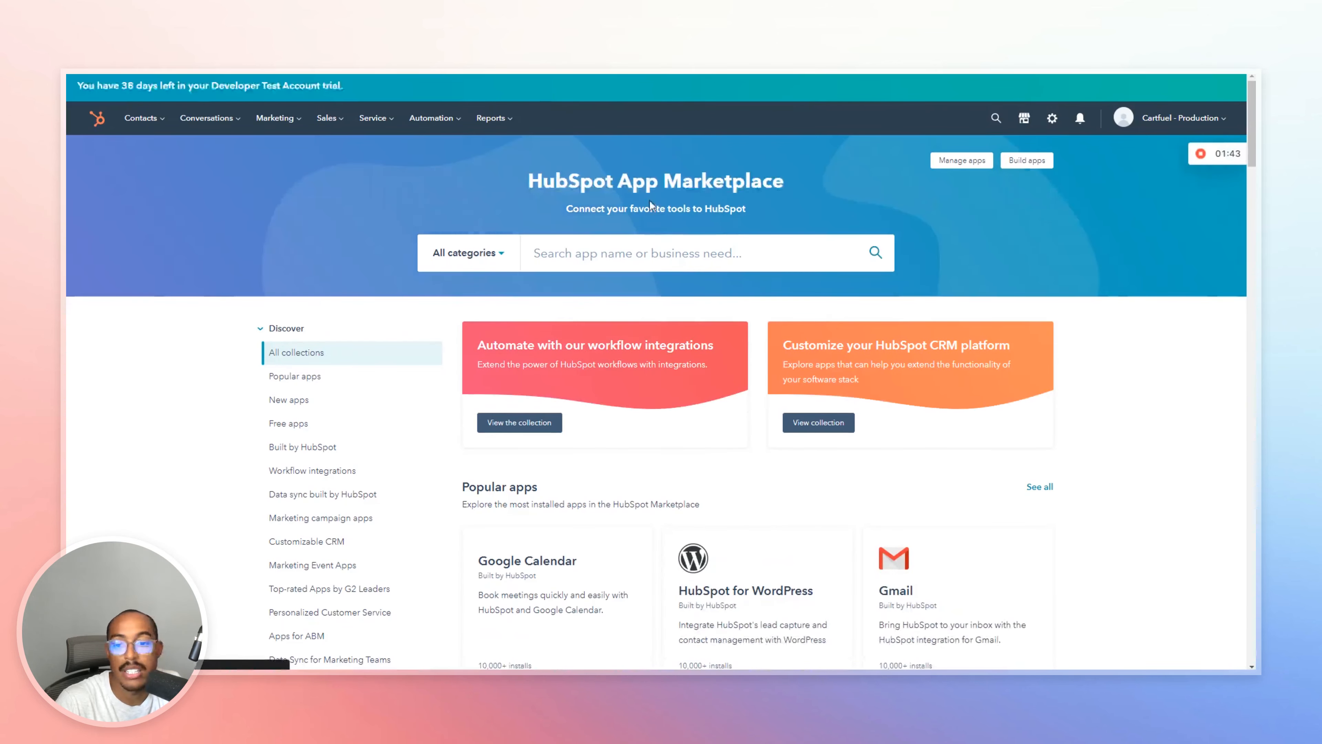
click(718, 267)
text(Cart)
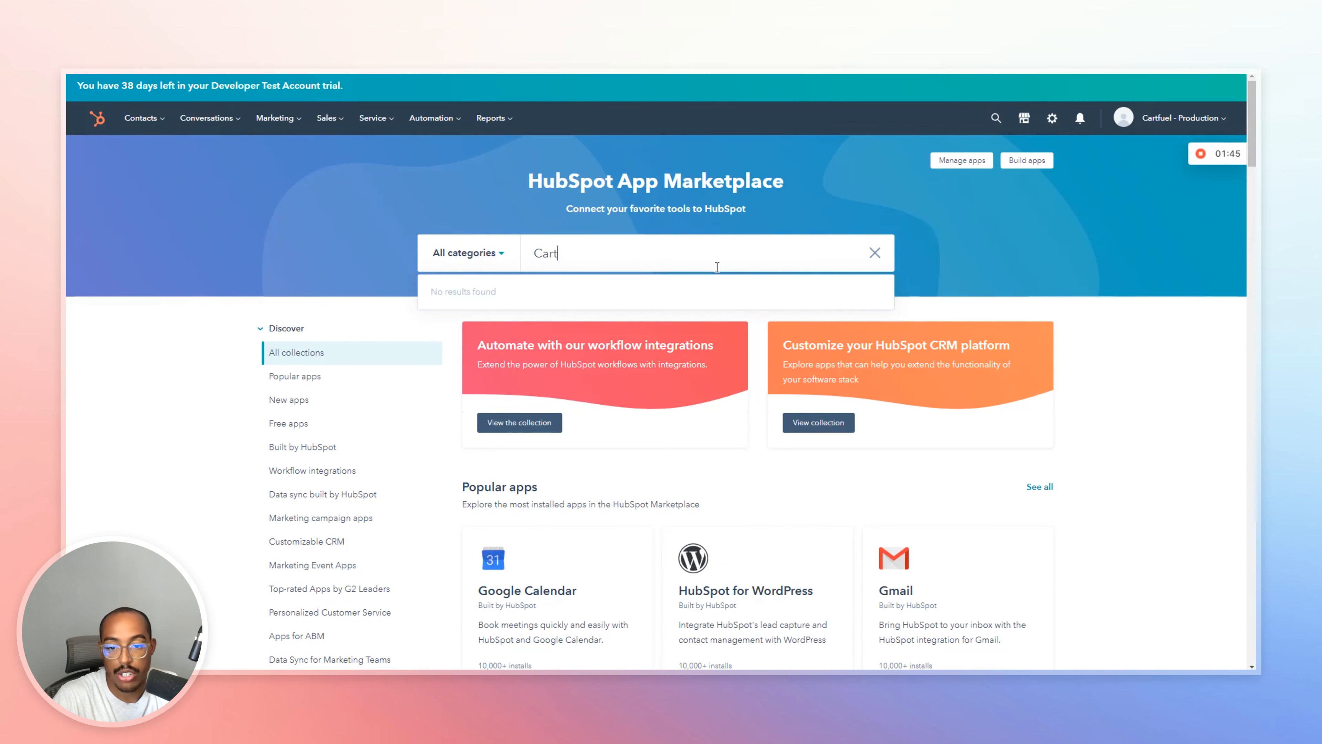
click(518, 332)
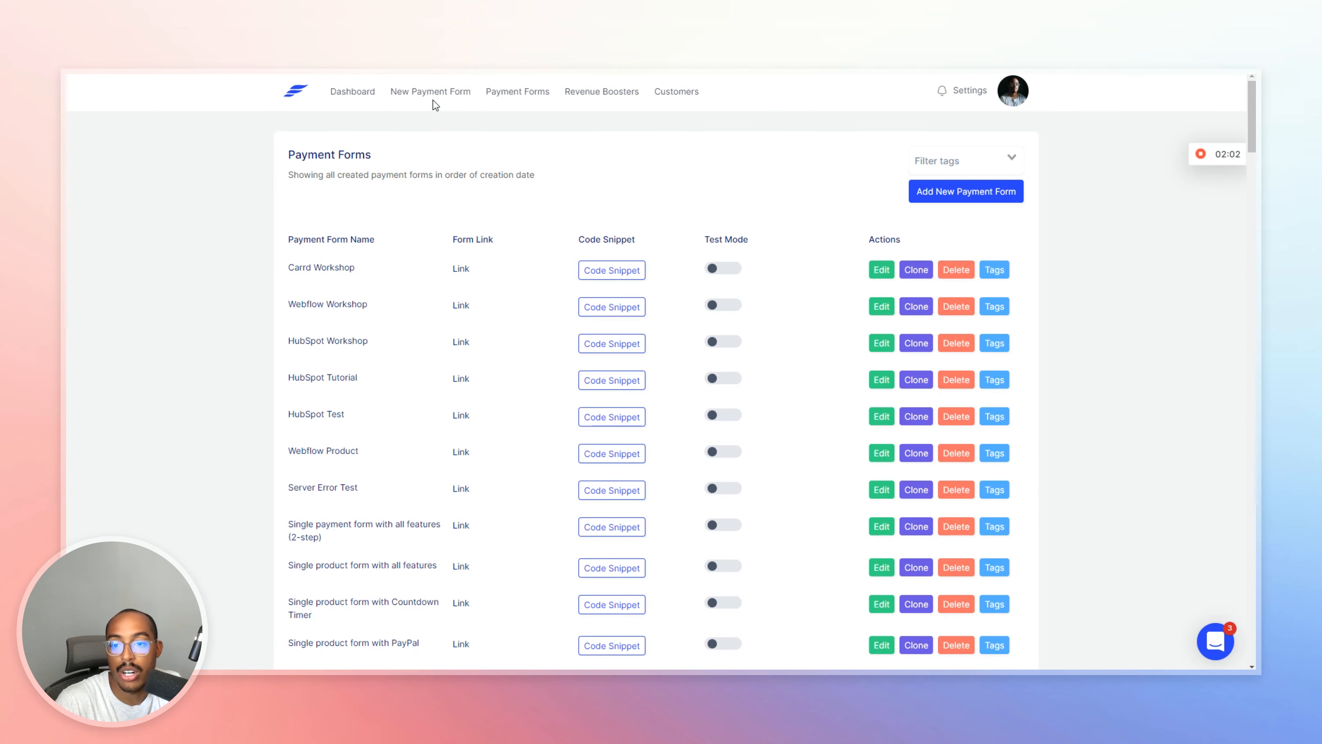
Look over Cartfuel's blank payment form and view the external integrations in the account settings.
click(424, 93)
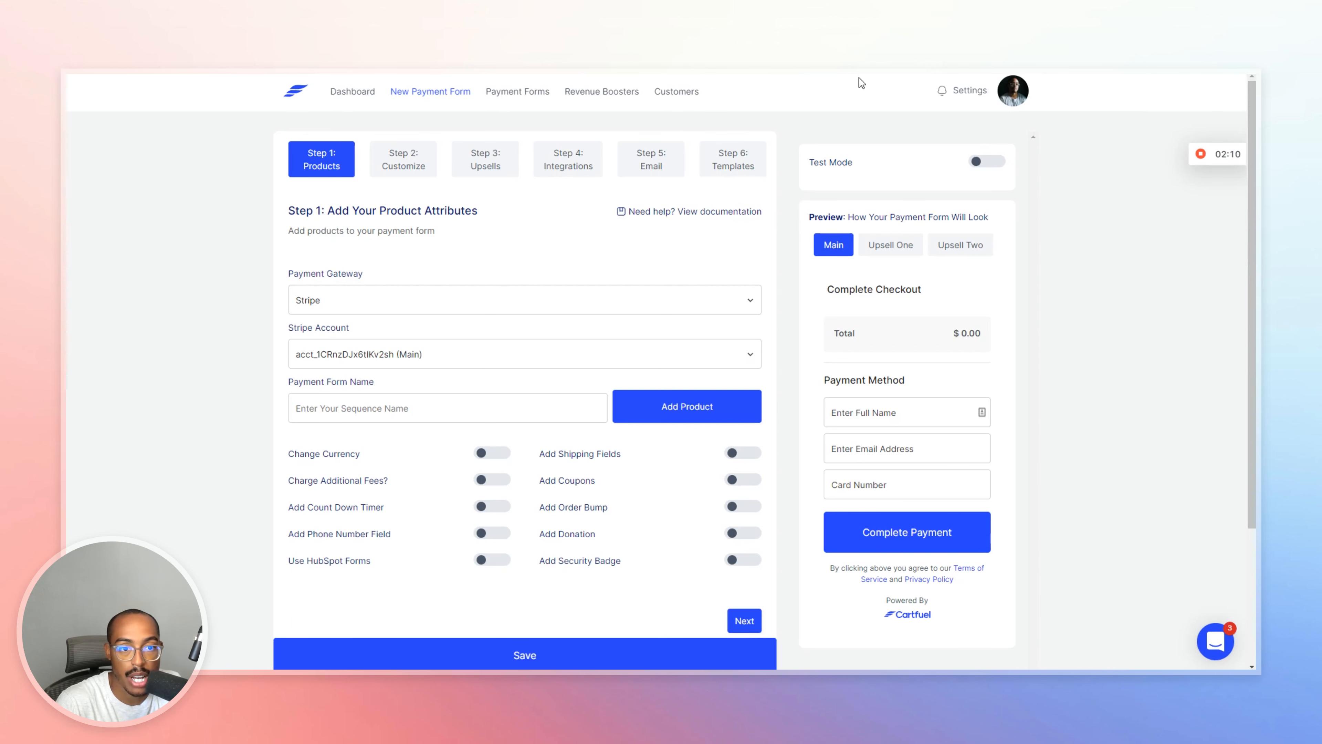
click(972, 91)
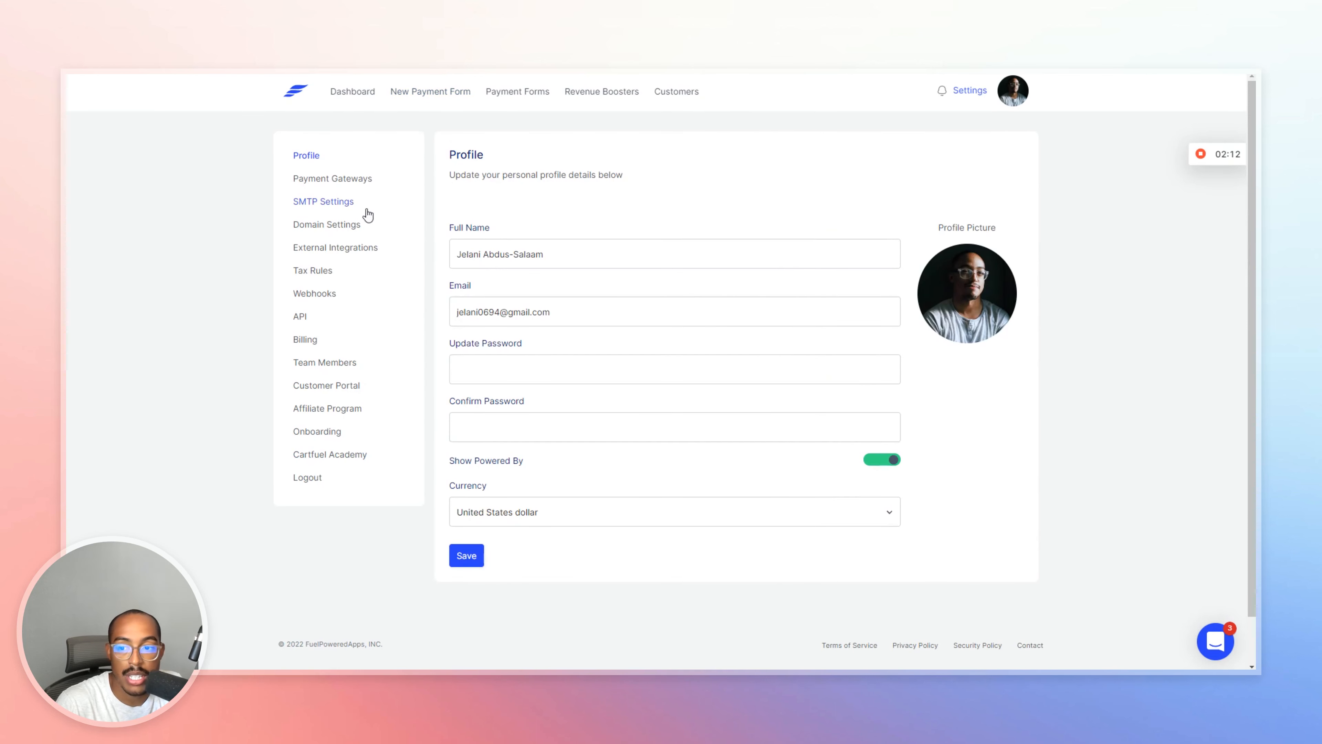
click(328, 250)
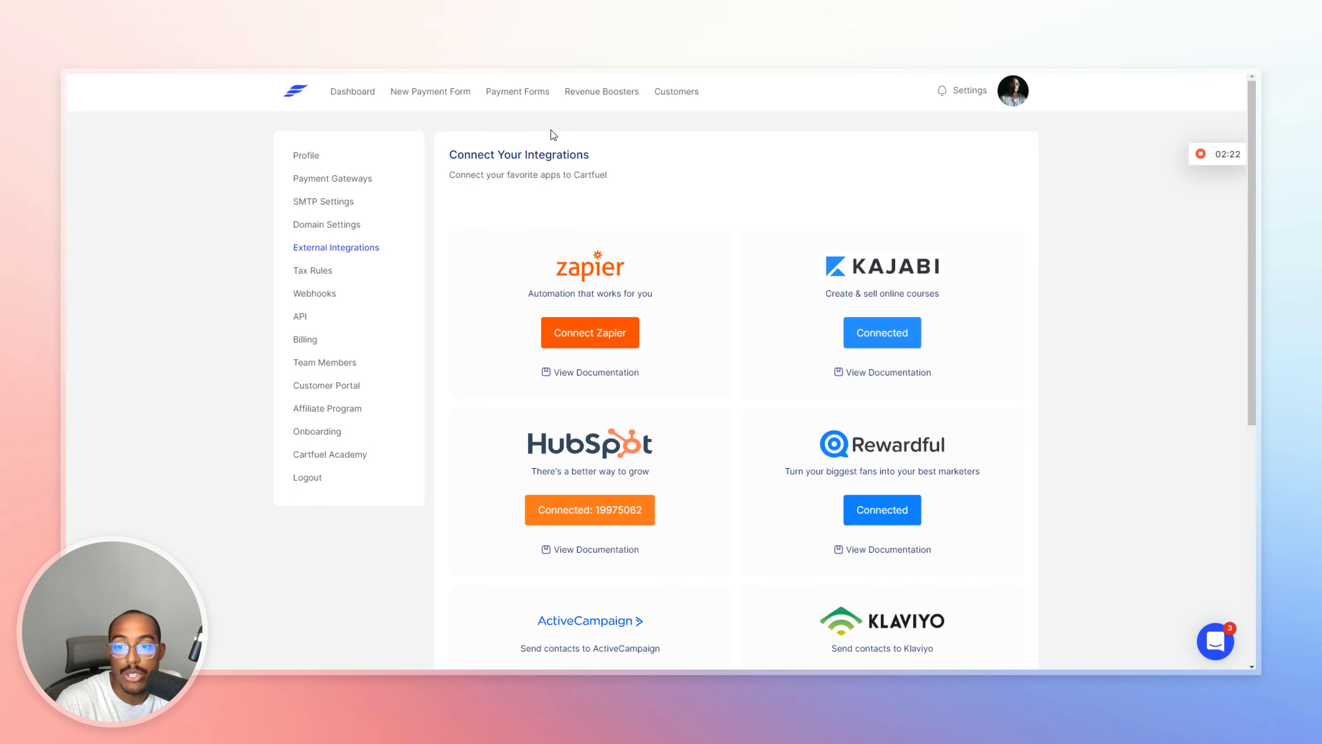
Start a new payment form and name it HubSpot Workshop.
click(430, 97)
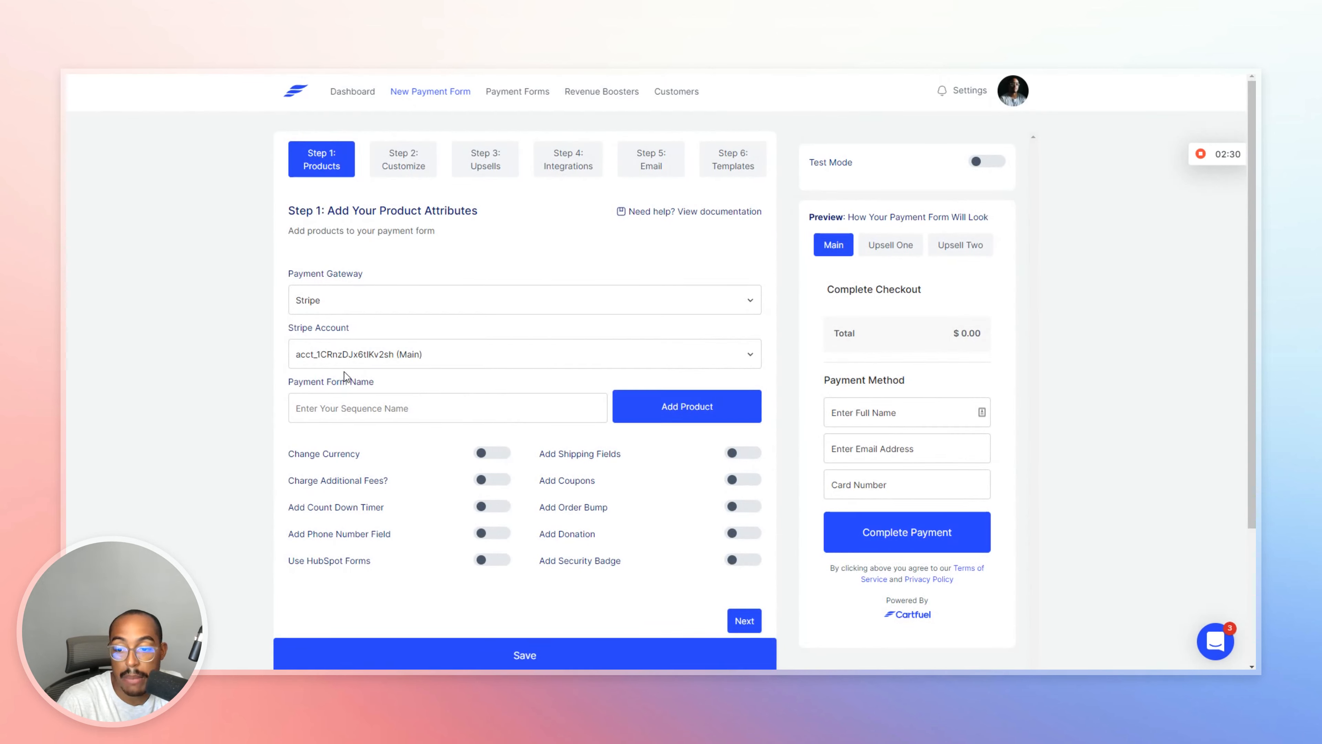
click(404, 410)
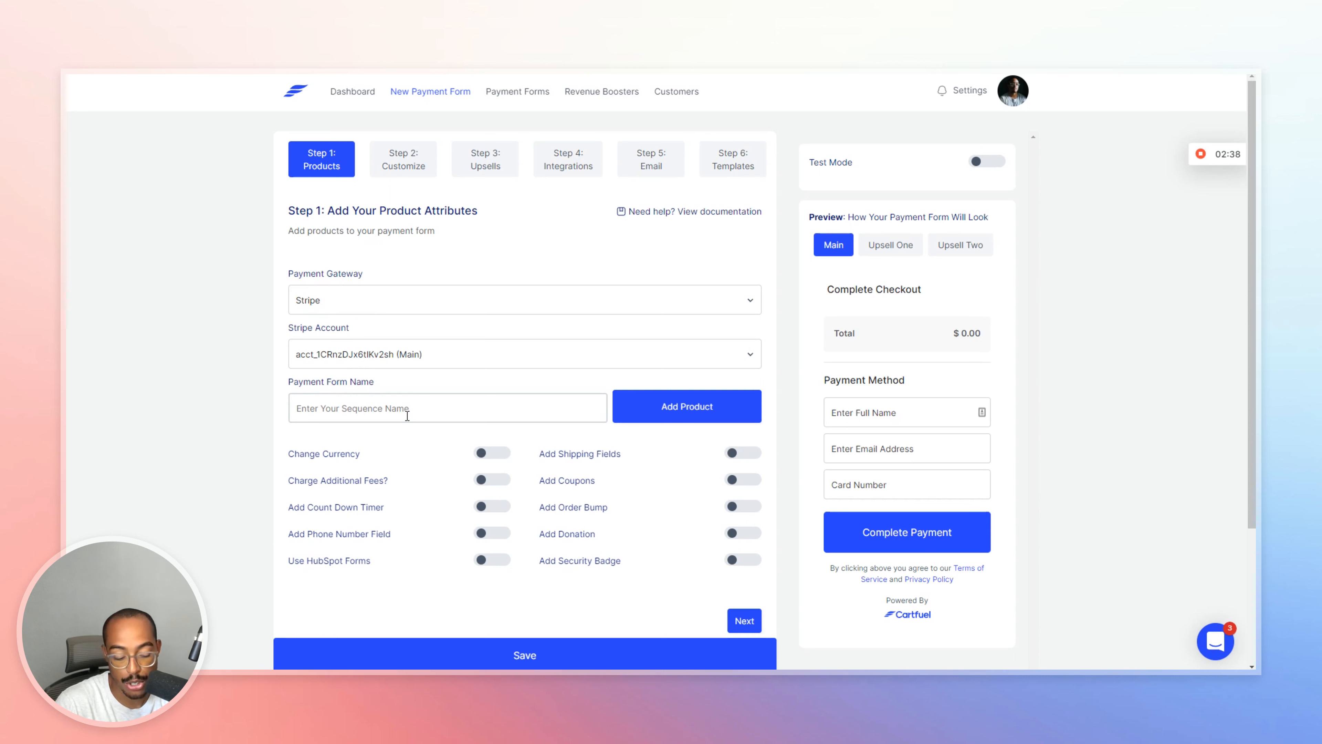
text(HubSpot )
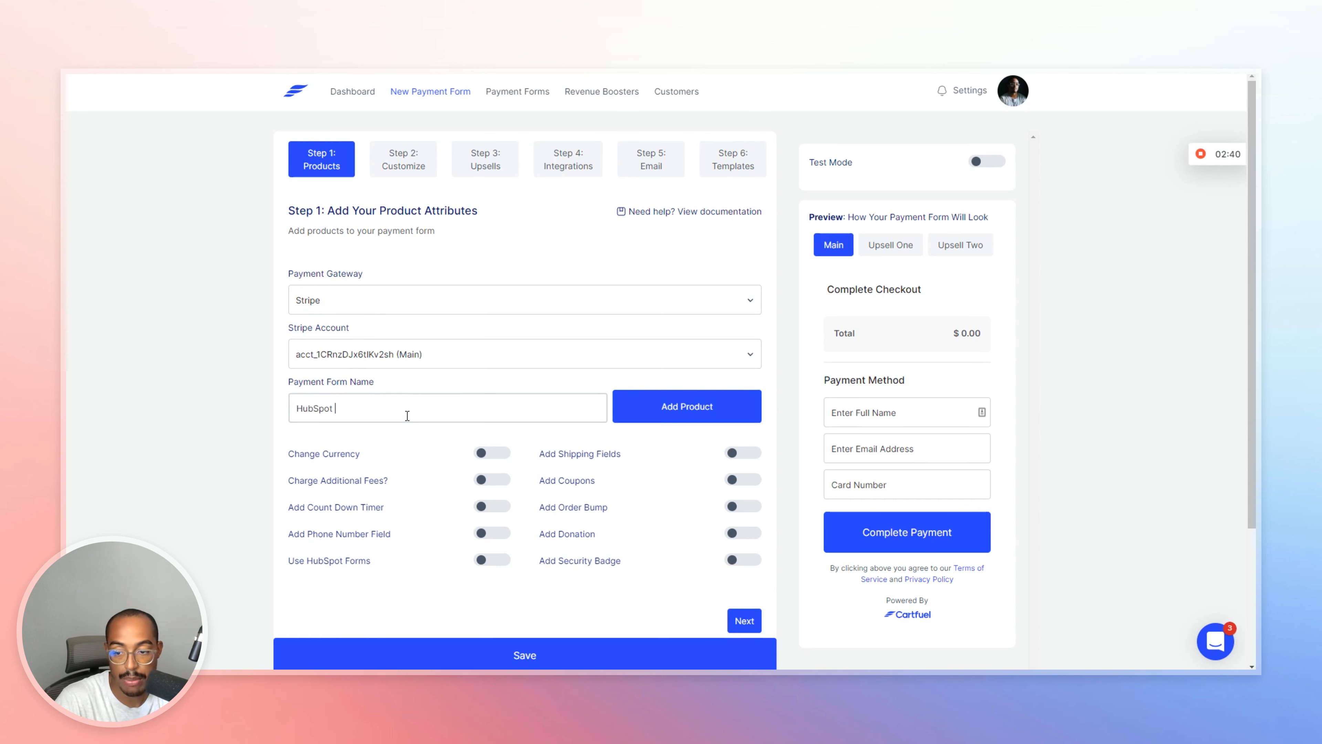
text(Workshop)
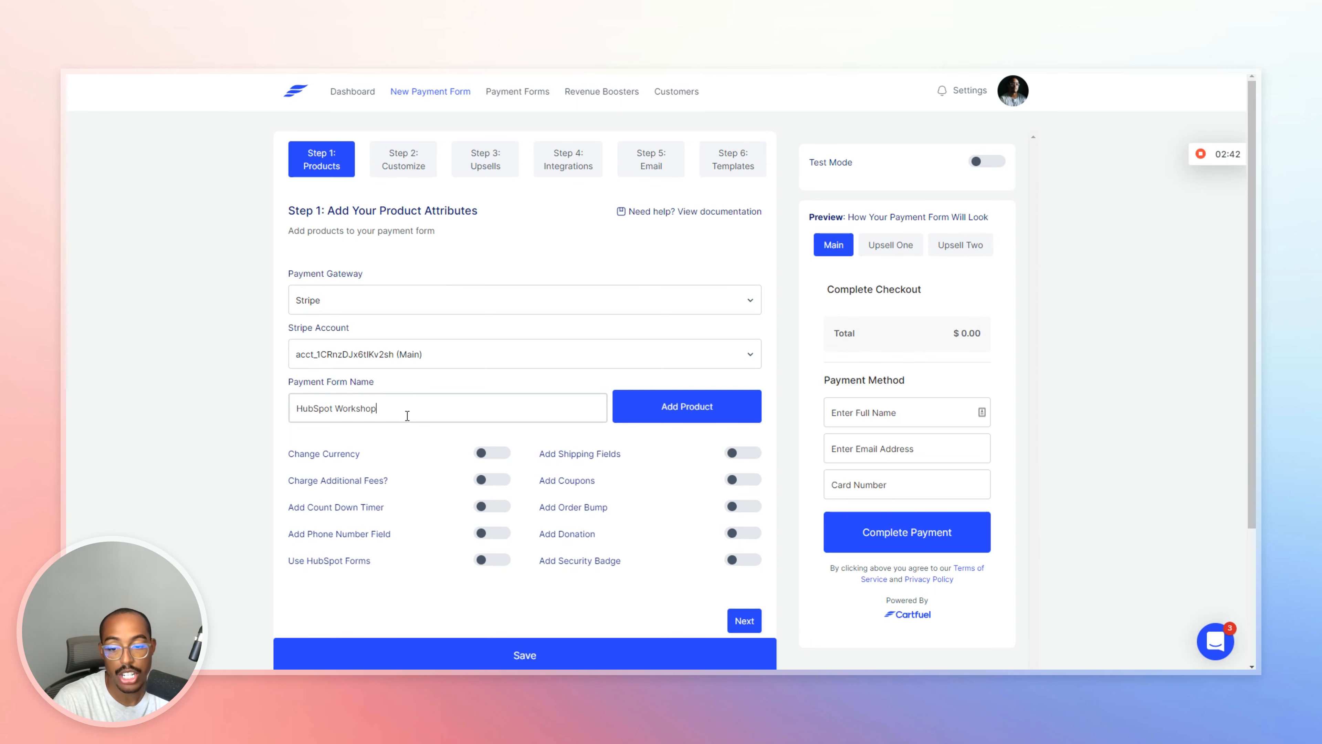
Begin a new product for the payment form, named HubSpot Workshop with a price of 1.
click(686, 415)
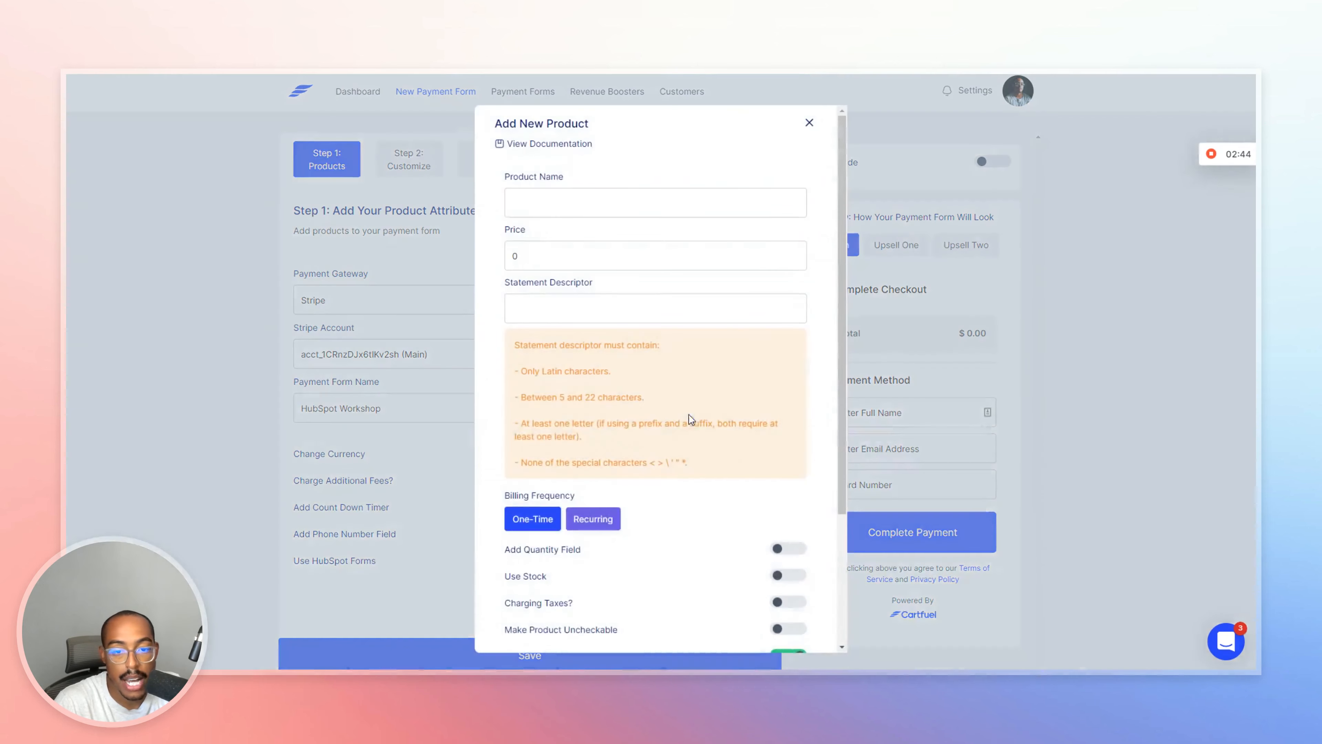
click(552, 194)
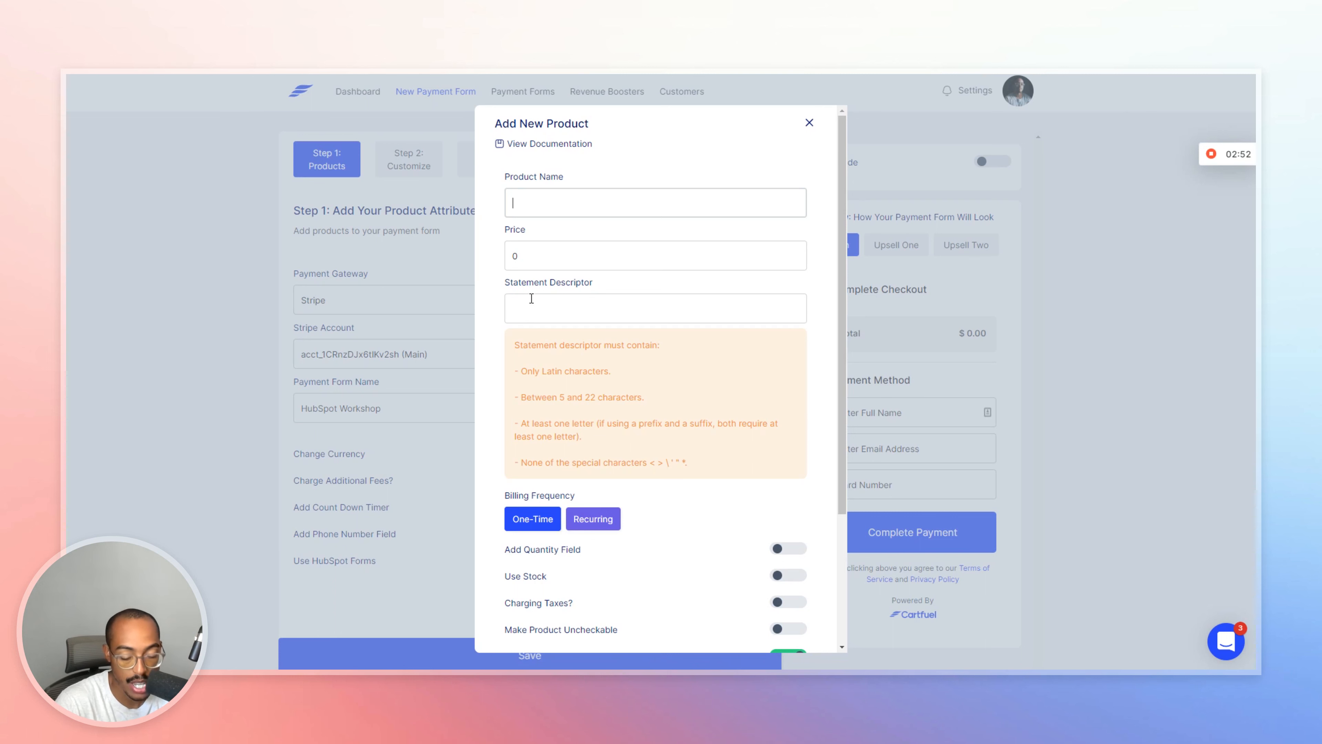
text(HubSpot W)
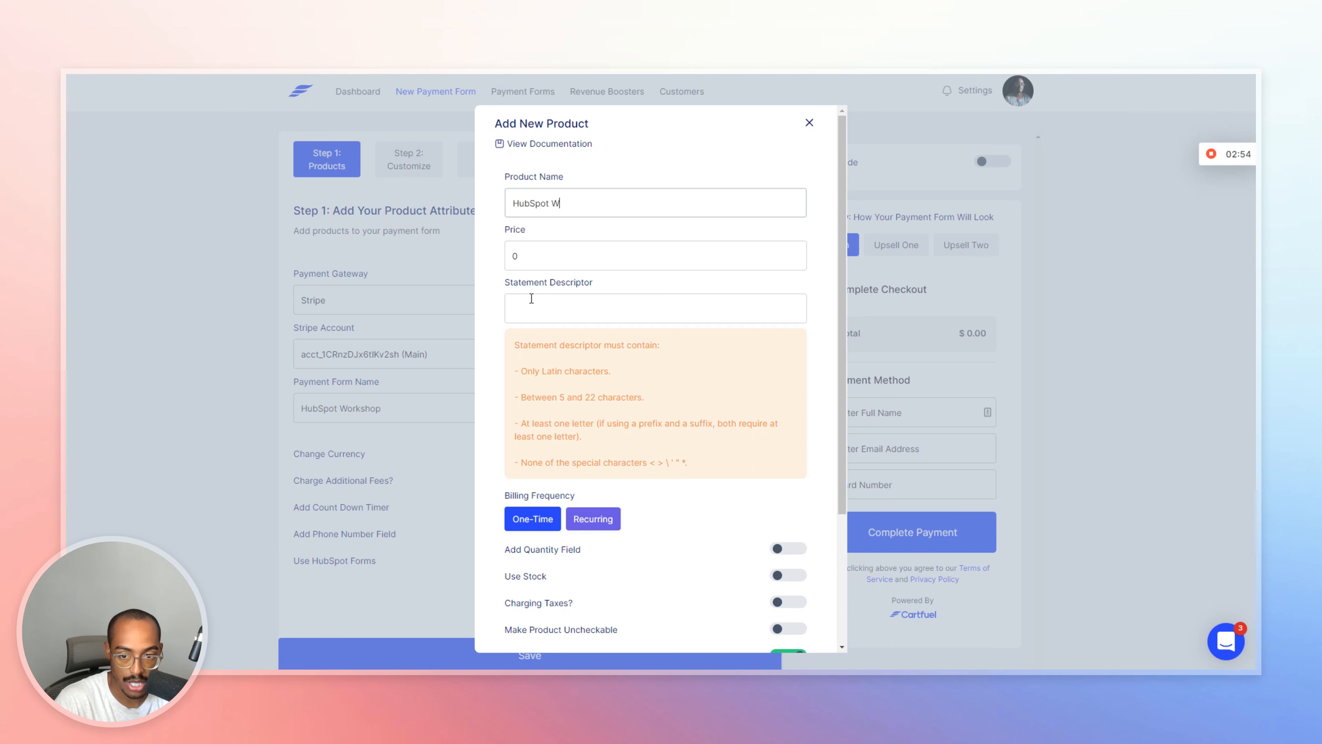
text(orkshop)
key(Tab)
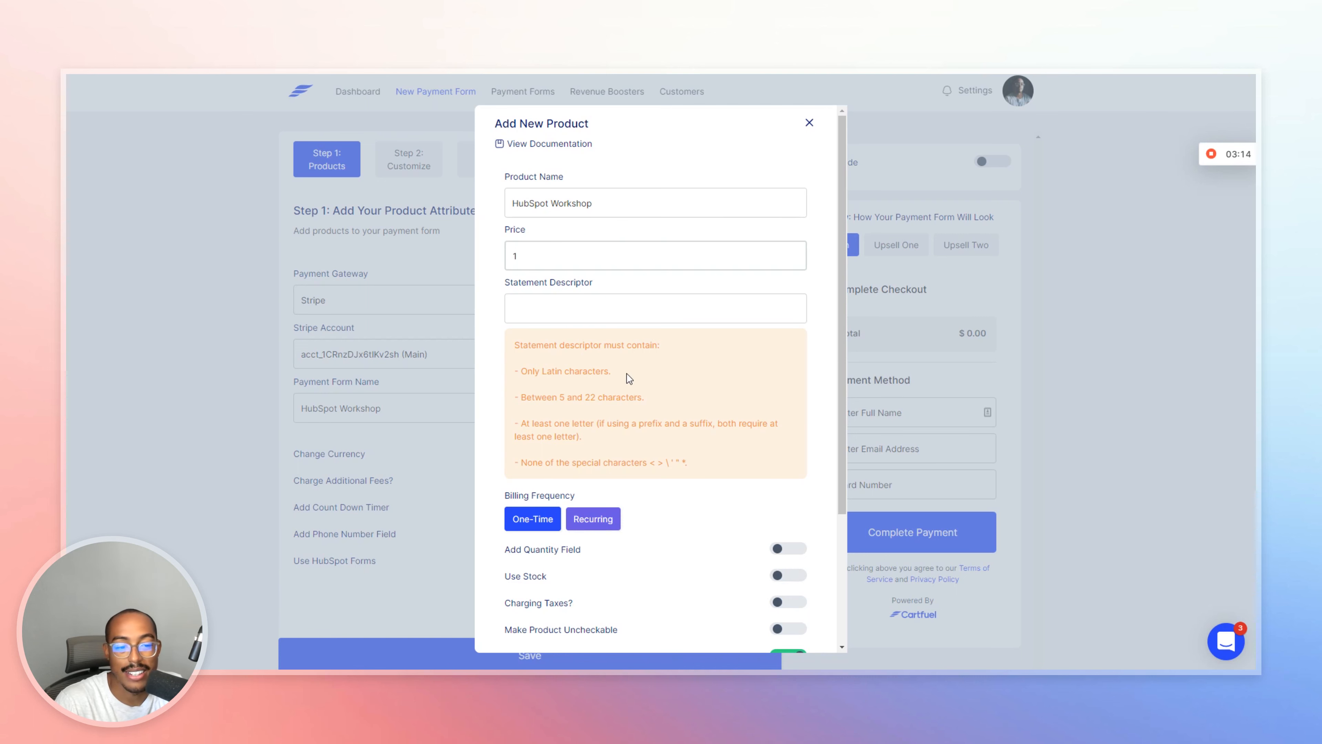
Try recurring billing with the Use Stripe Products option for the product, and return the billing frequency to one-time.
scroll(644, 351, down, 4)
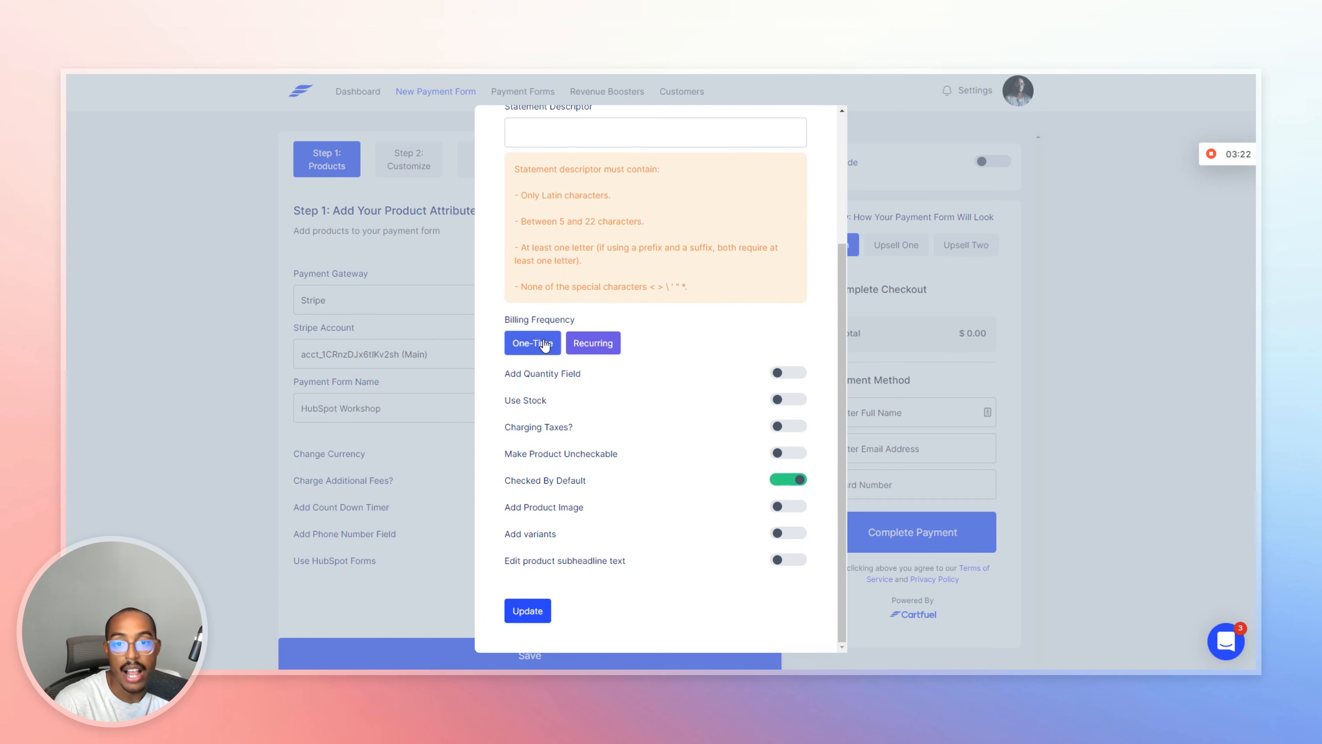
click(593, 344)
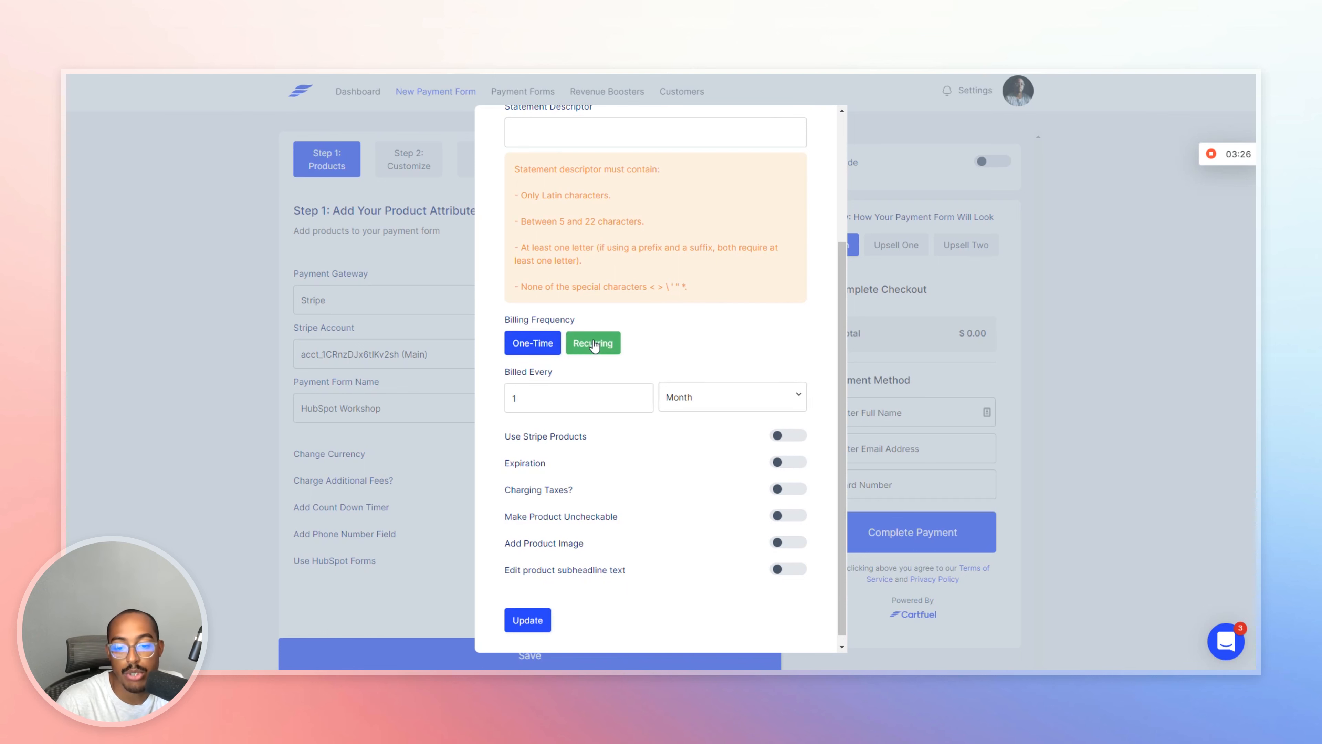
click(526, 345)
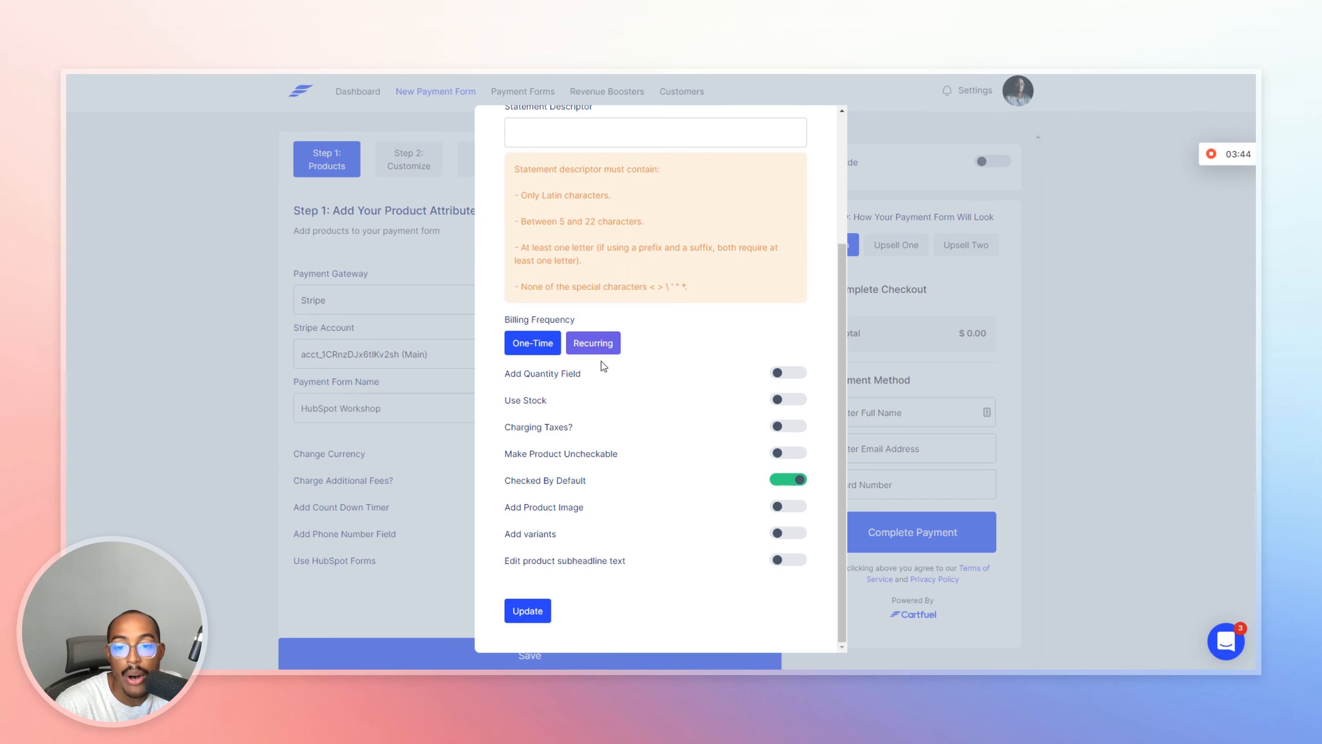
scroll(601, 362, up, 4)
scroll(599, 432, down, 3)
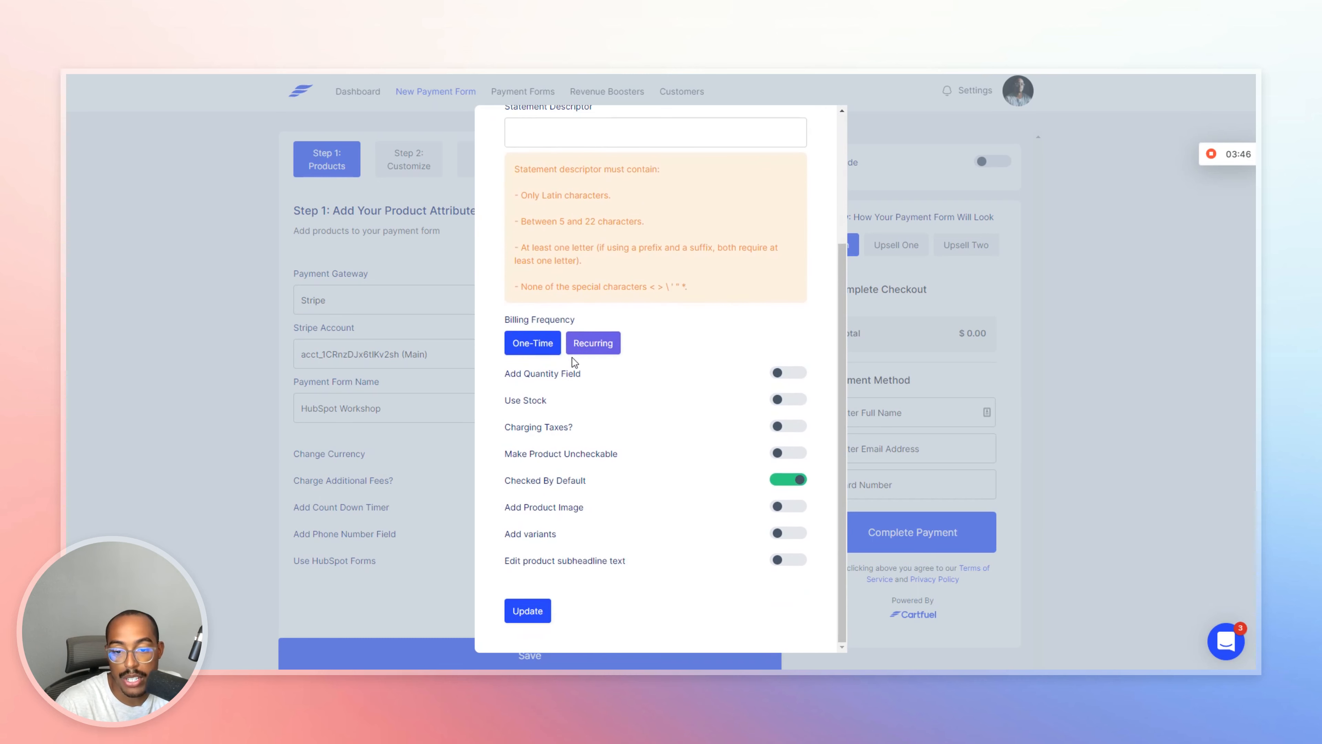
click(576, 348)
click(788, 436)
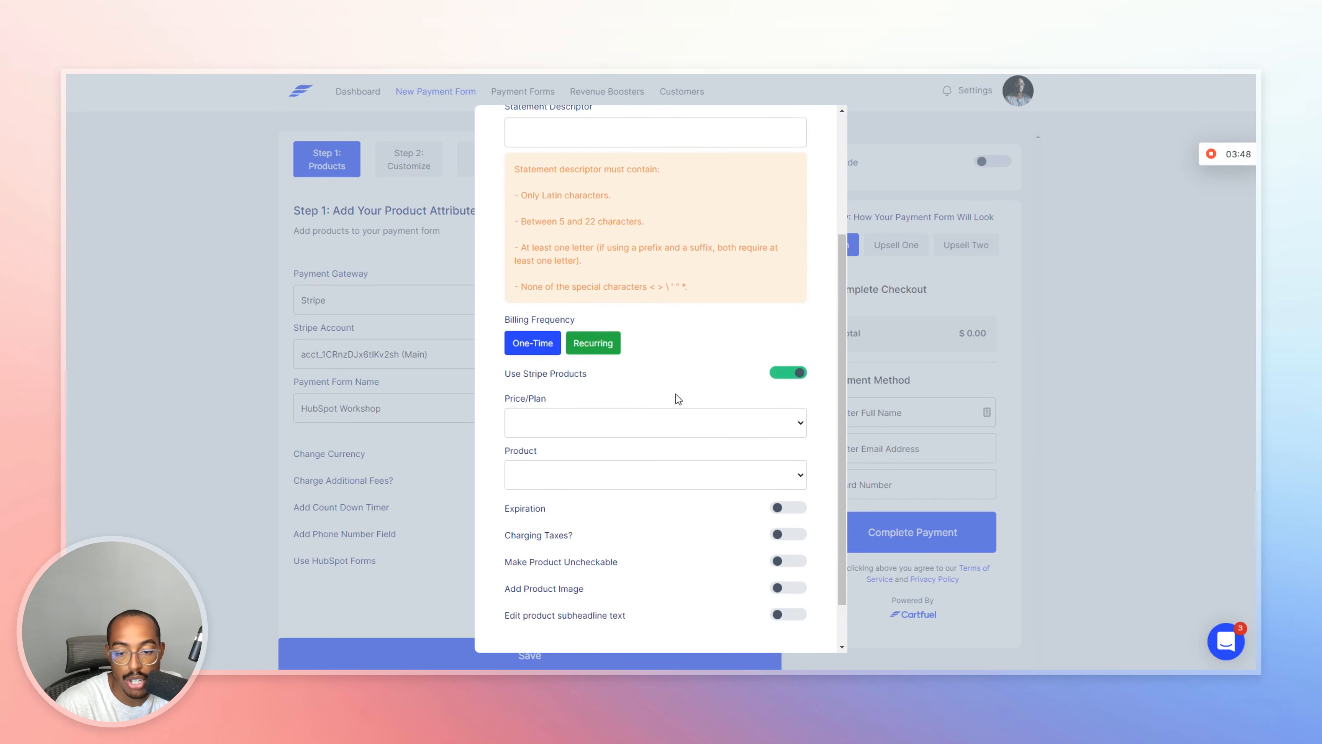
click(565, 423)
click(590, 399)
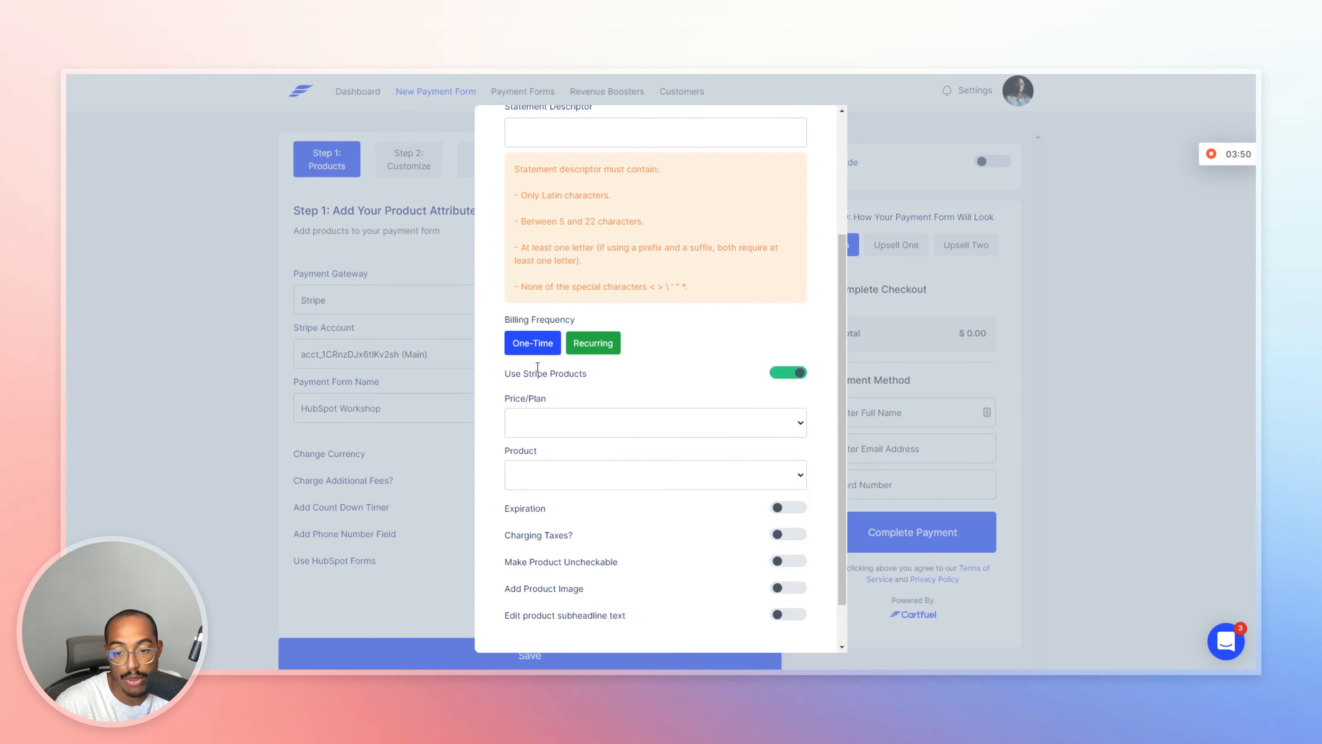
click(537, 347)
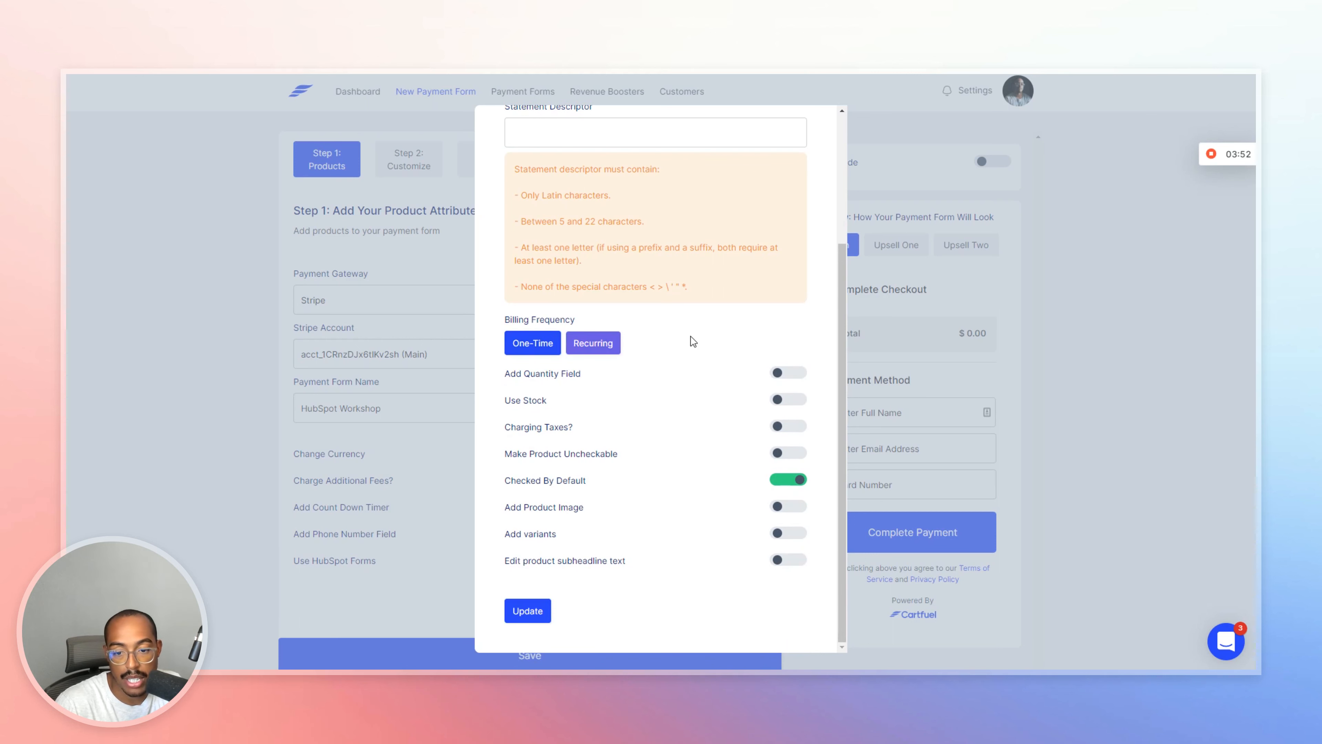
Save the HubSpot Workshop product with one-time billing to the payment form.
scroll(693, 338, up, 3)
scroll(614, 435, down, 3)
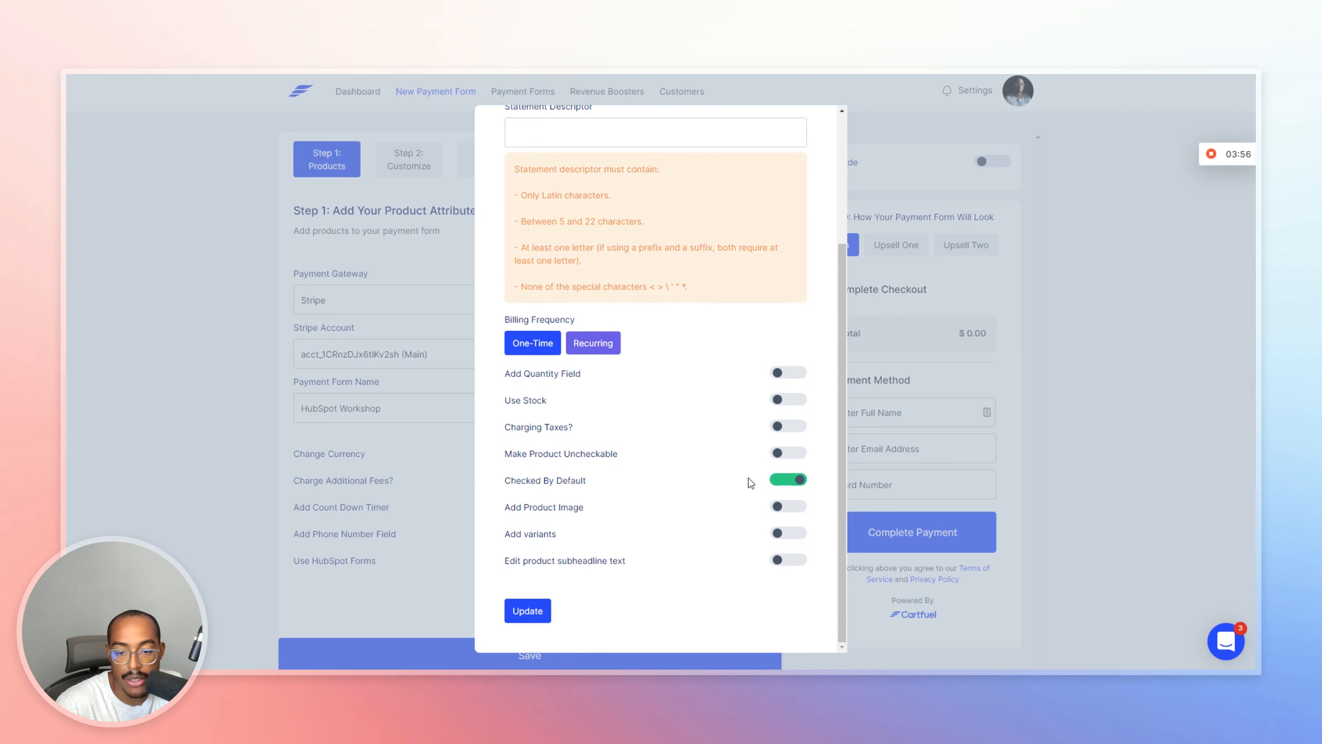
click(527, 612)
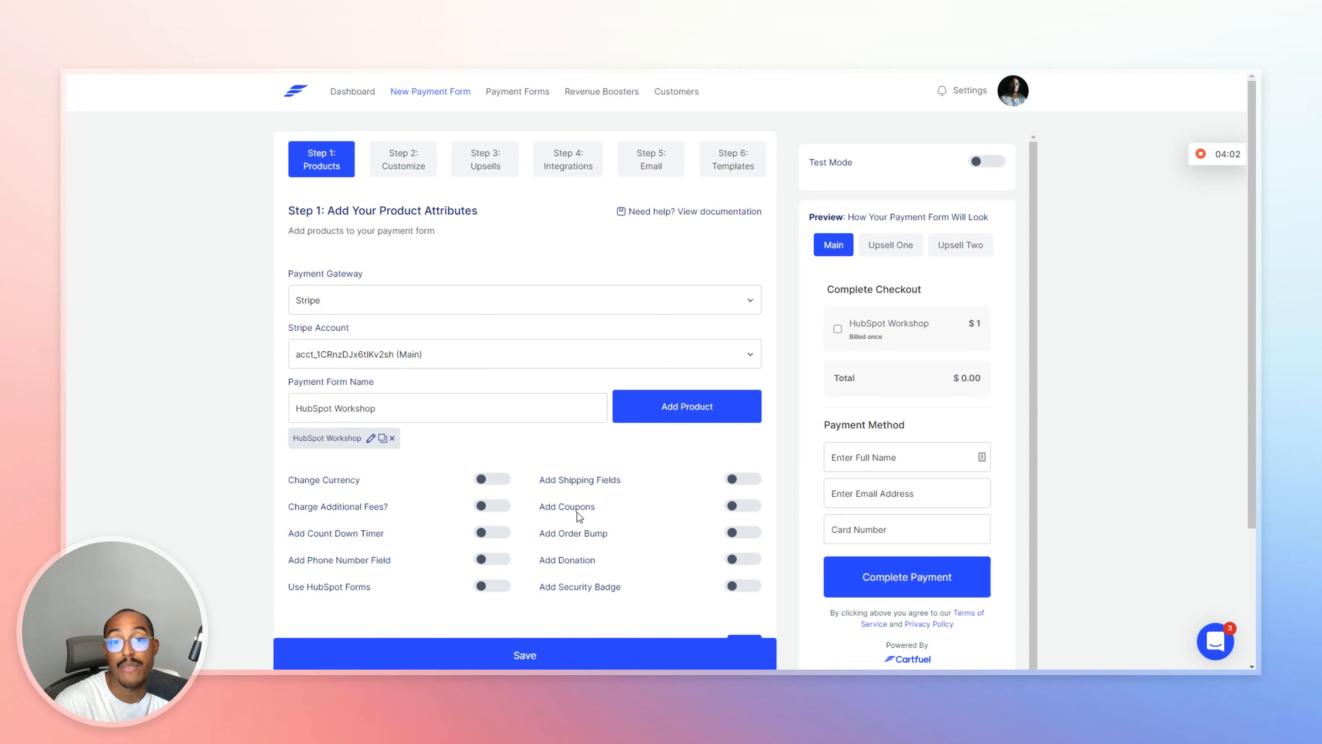
View Cartfuel's support chat and close it.
click(1232, 632)
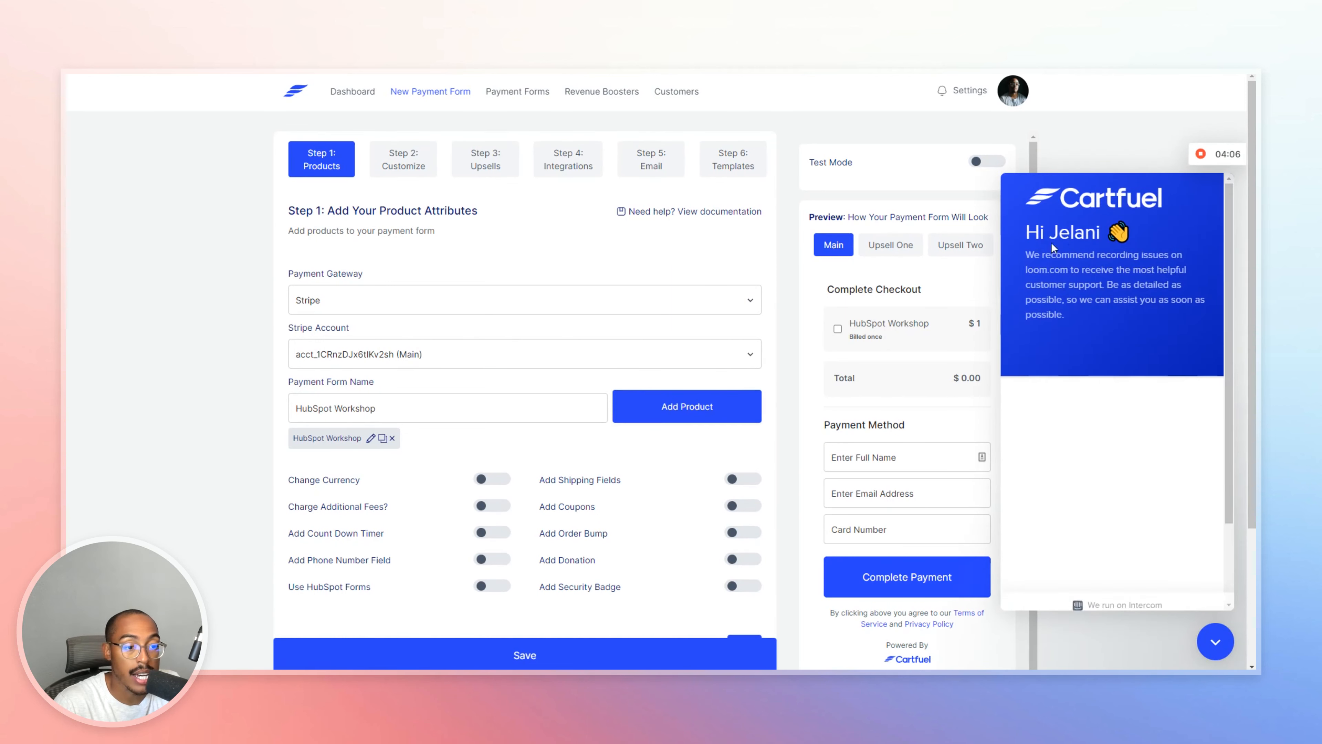
click(1215, 645)
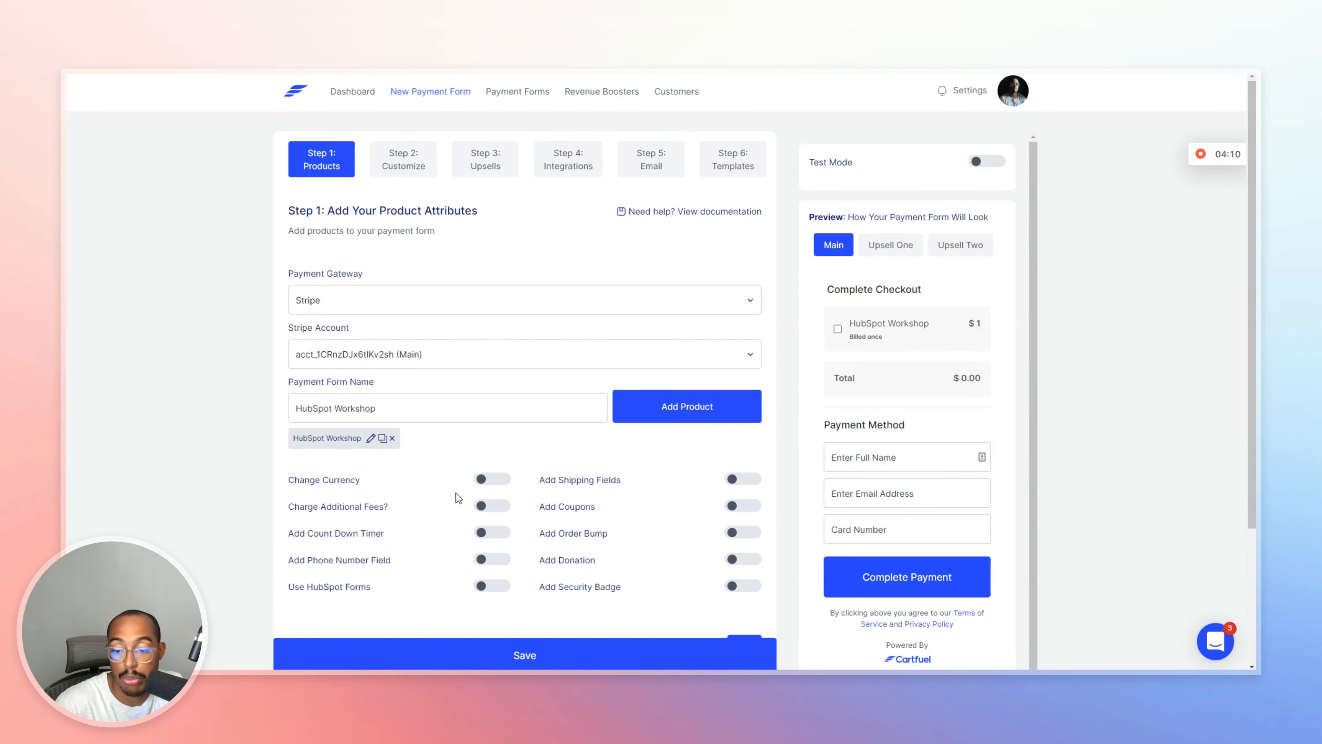
Add a second one-time product named HubSpot Course with a price of 2 to the payment form.
click(664, 417)
scroll(679, 377, up, 2)
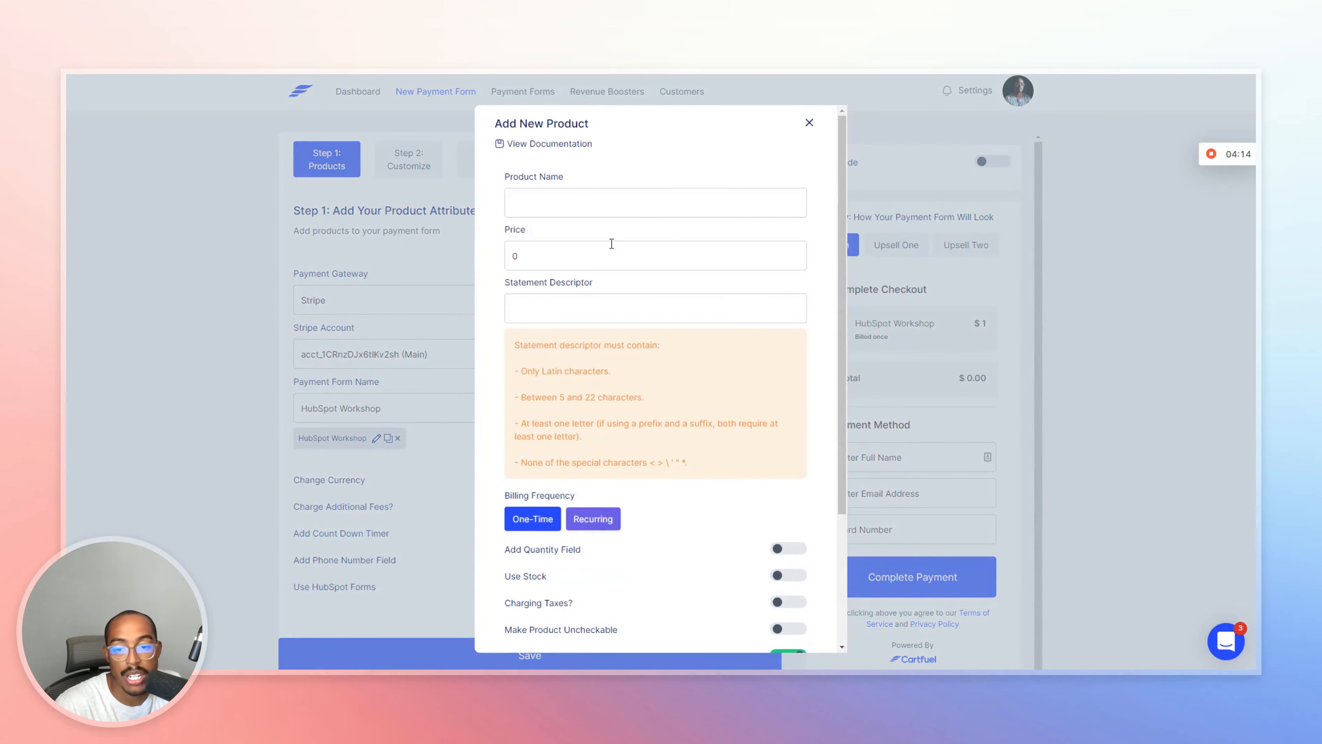
click(568, 212)
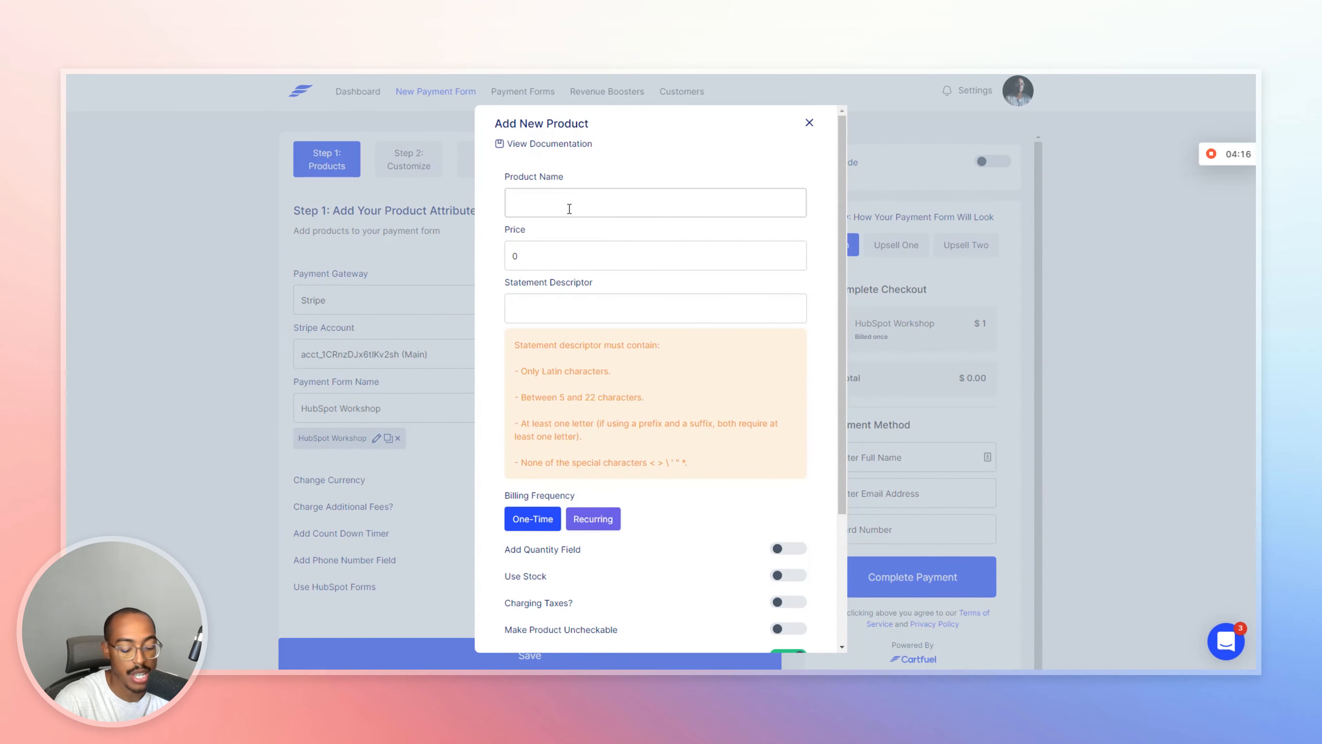
text(HubSpot Cour)
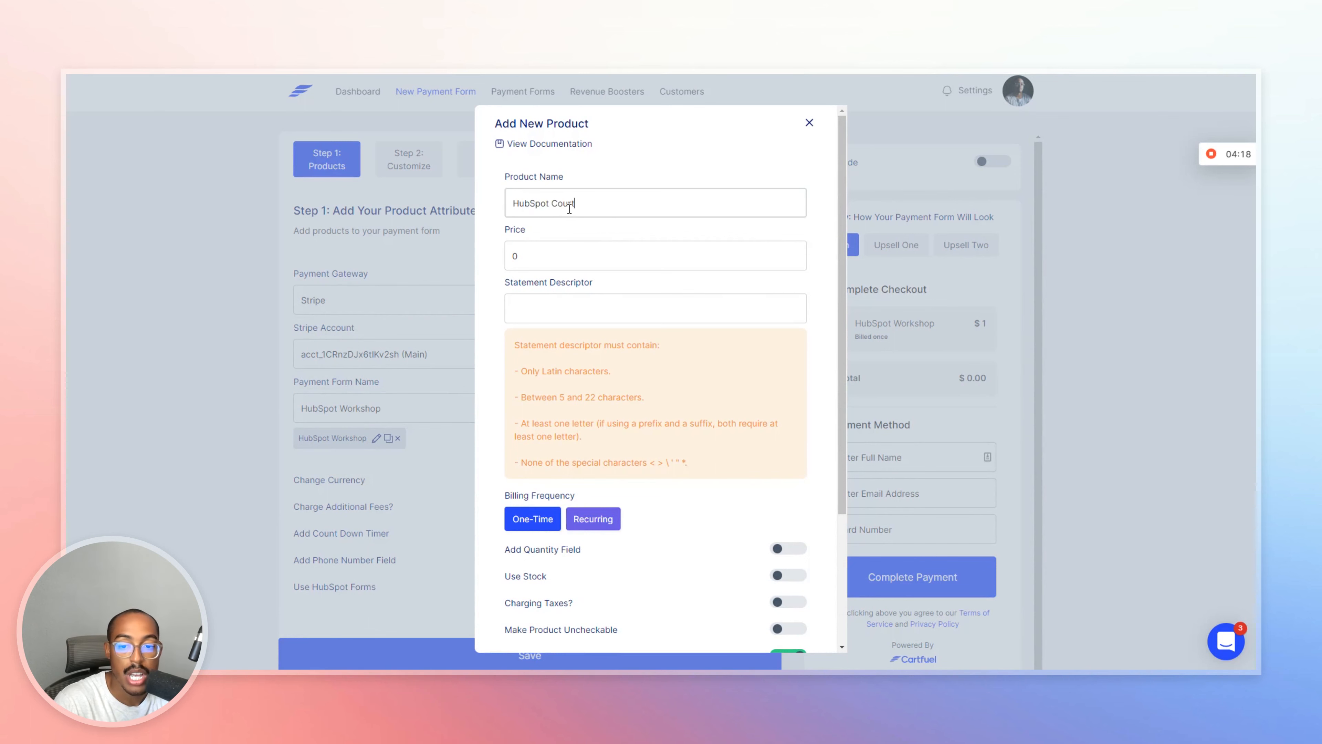
text(se)
key(Tab)
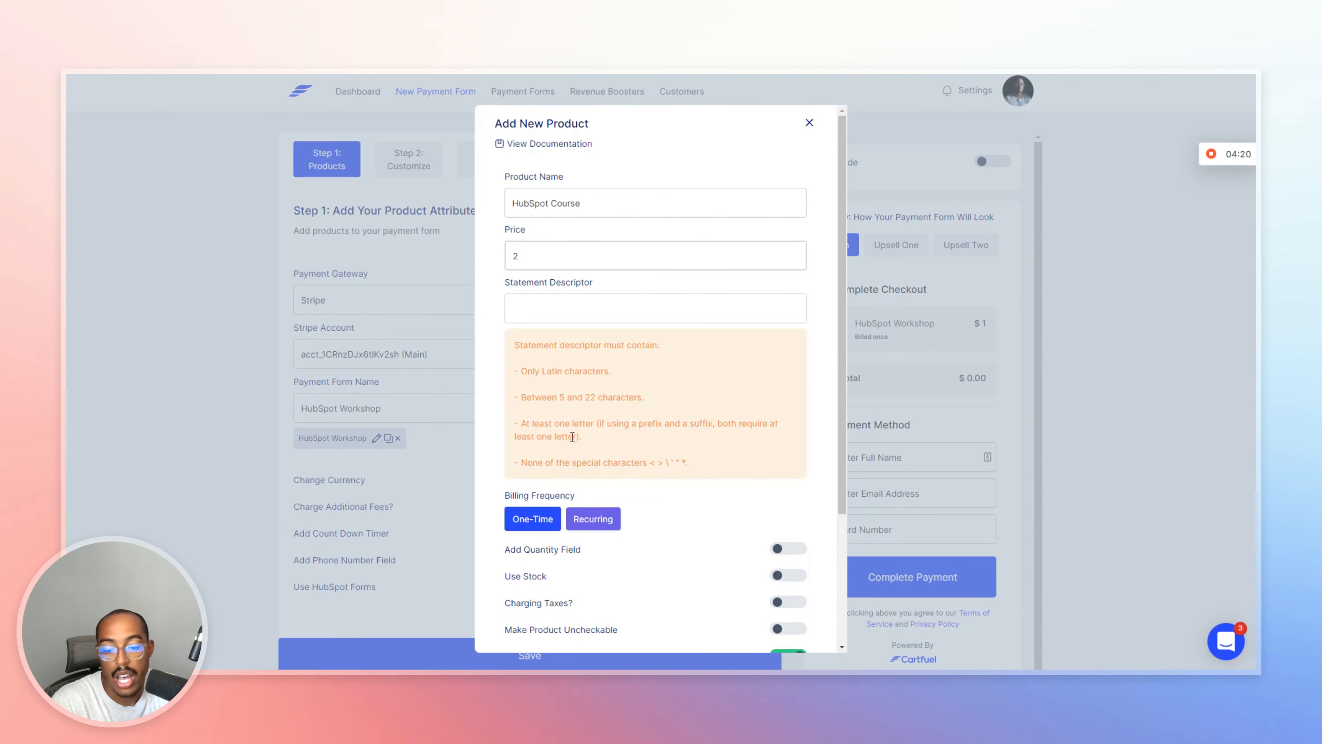
scroll(573, 437, down, 5)
click(525, 611)
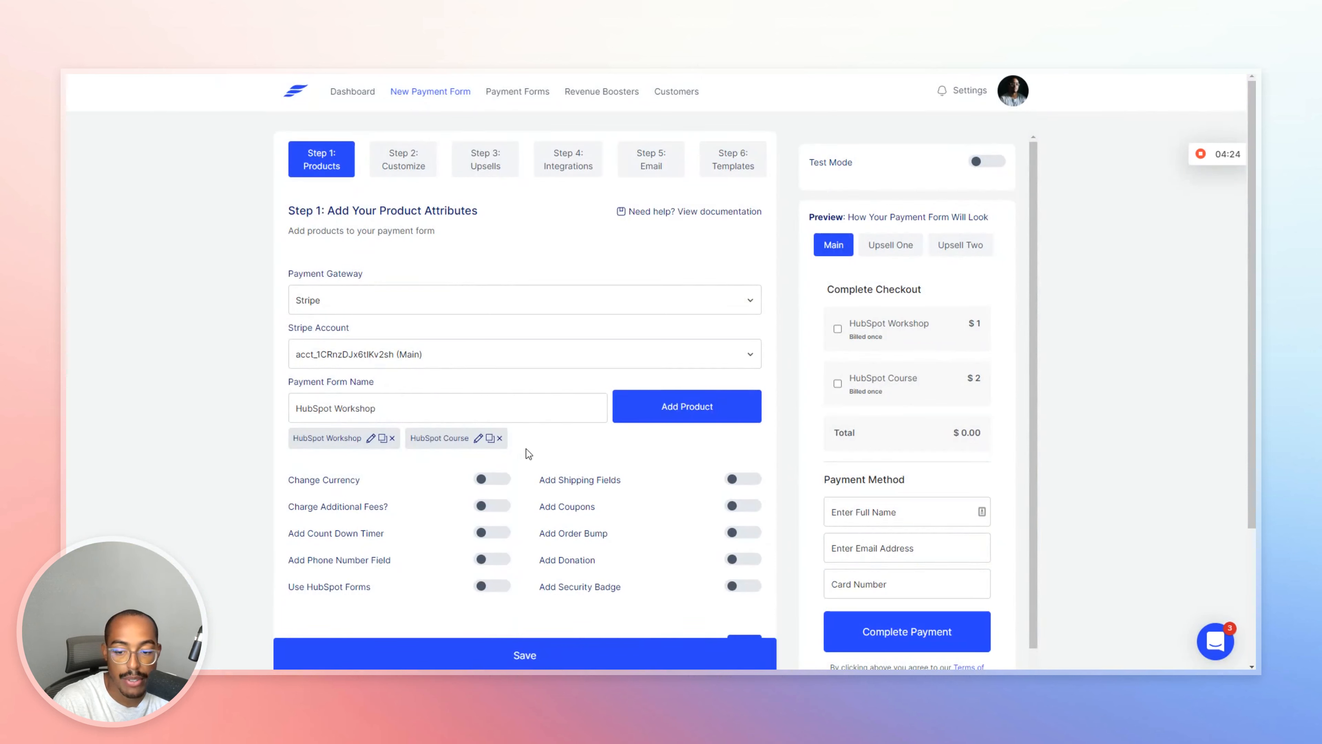
Remove the HubSpot Course product from the payment form.
click(499, 438)
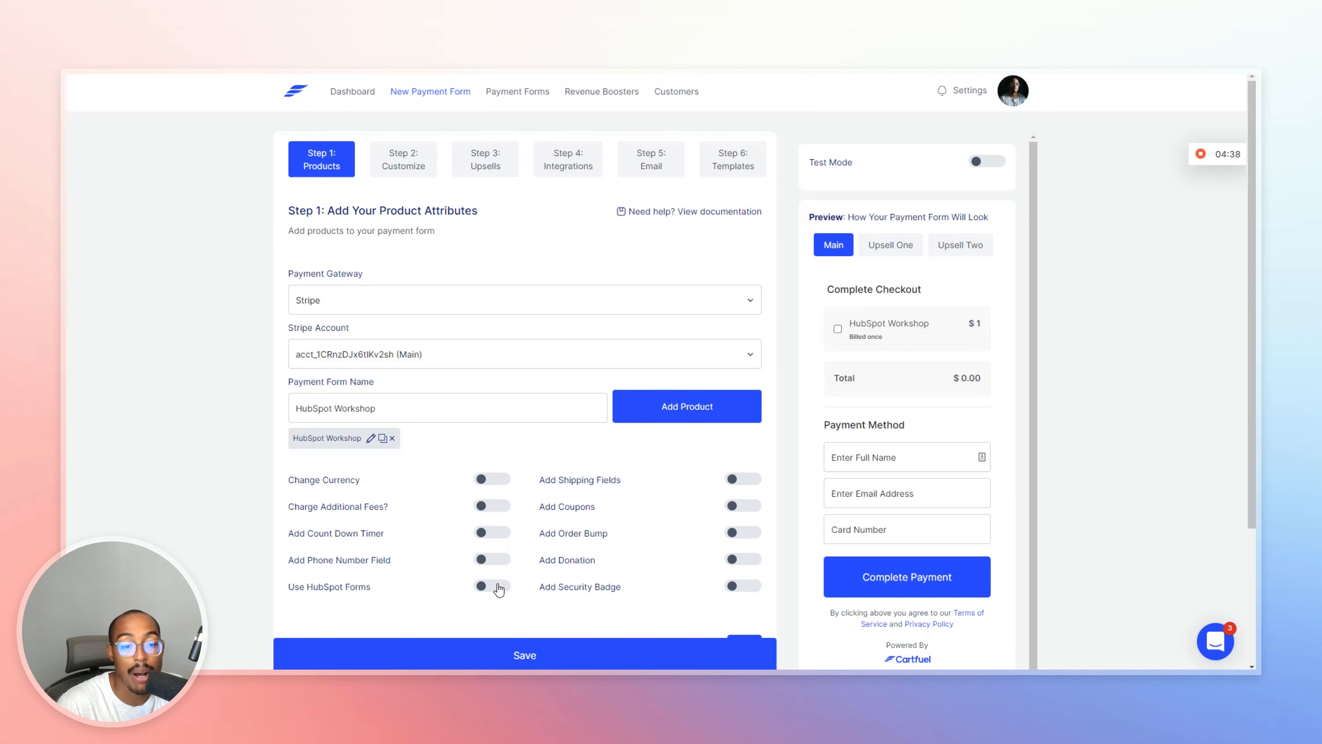
Try Use HubSpot Forms with Cartfuel - New Test Form, check the fields in the preview, and turn the option back off.
drag(288, 588, 382, 590)
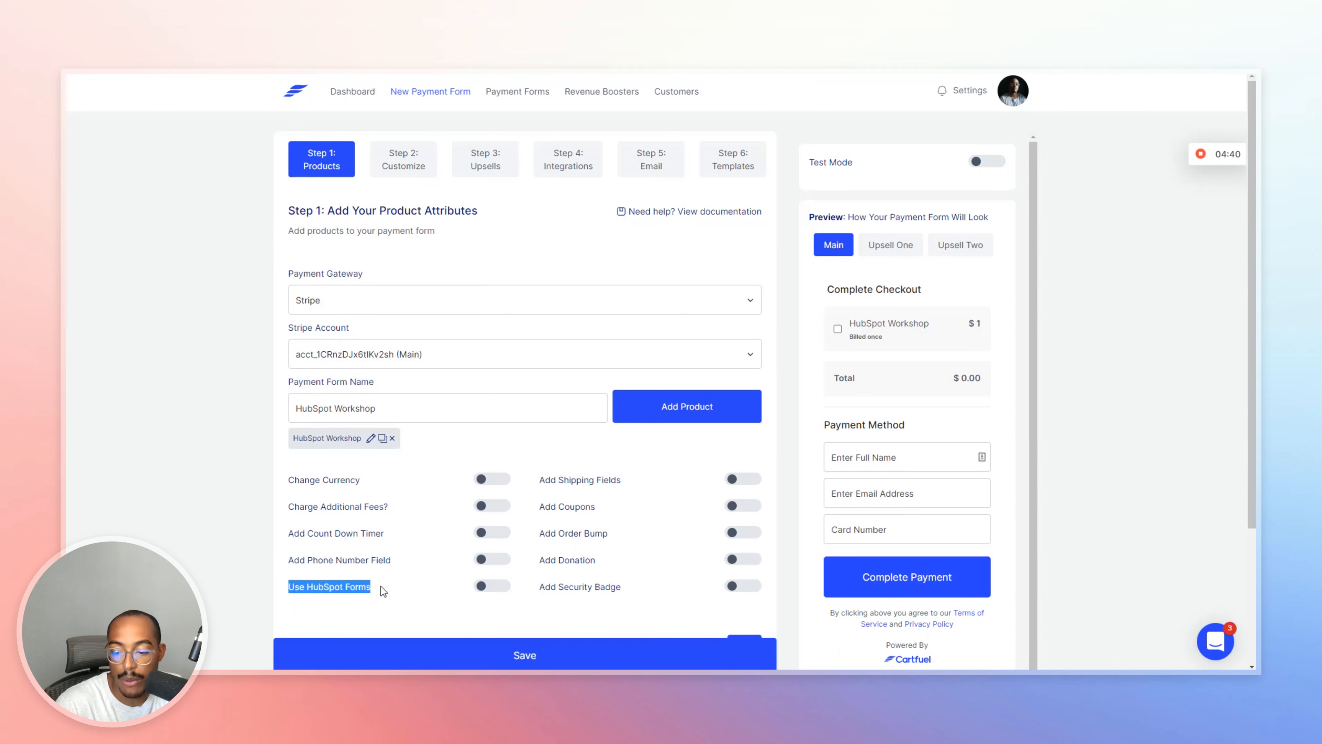
click(467, 587)
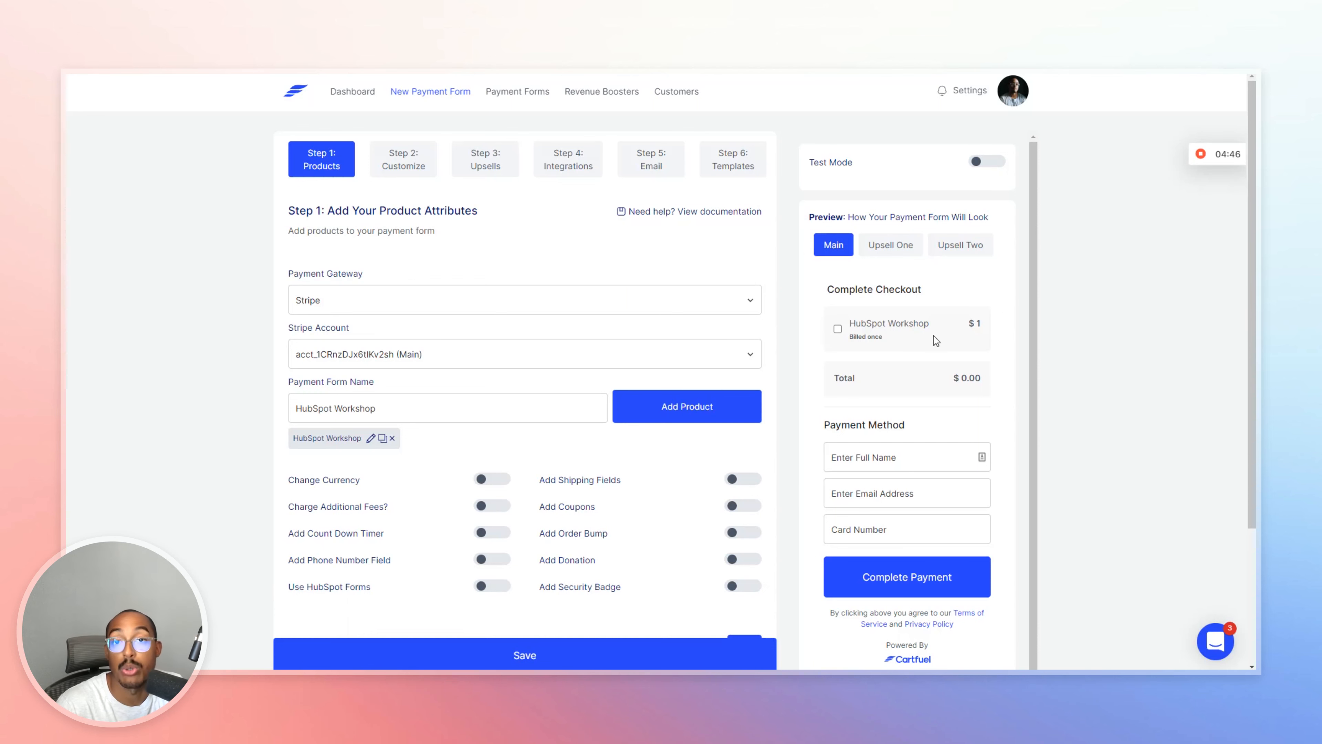
click(497, 586)
scroll(523, 568, down, 5)
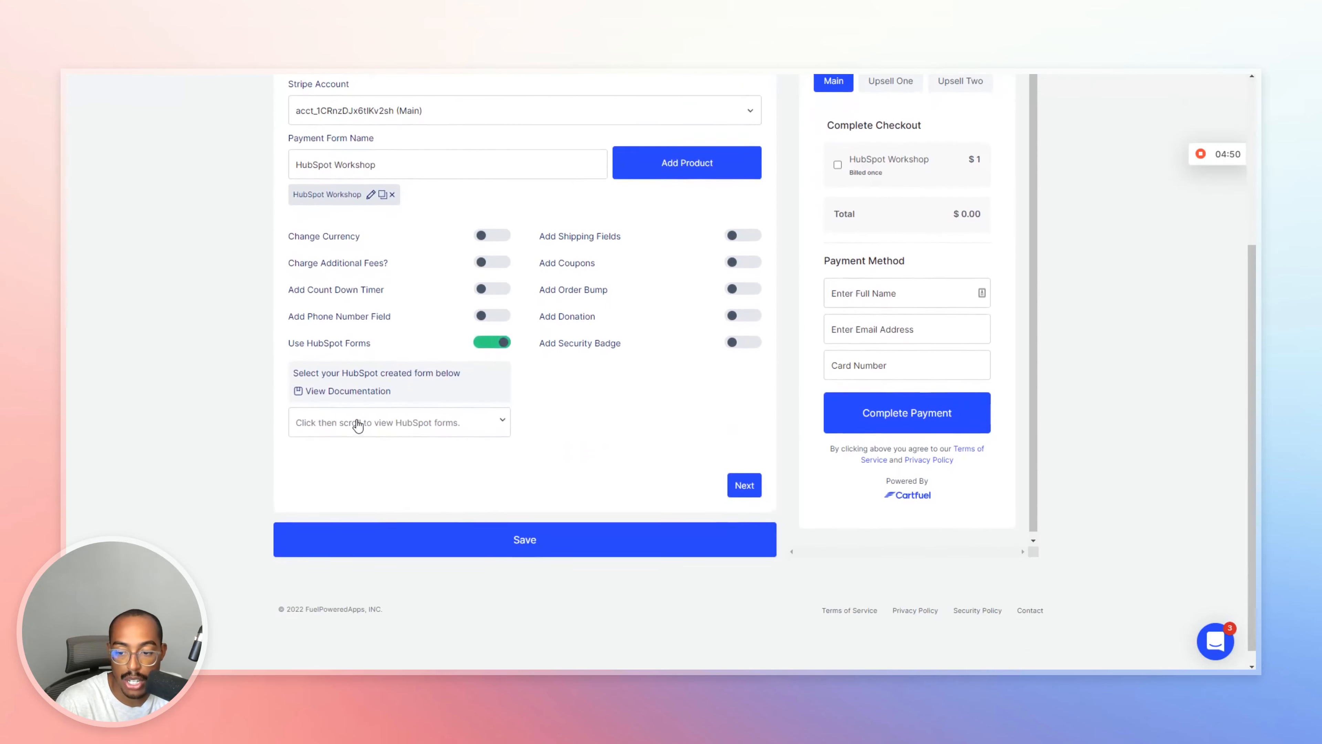
click(365, 420)
scroll(417, 422, down, 3)
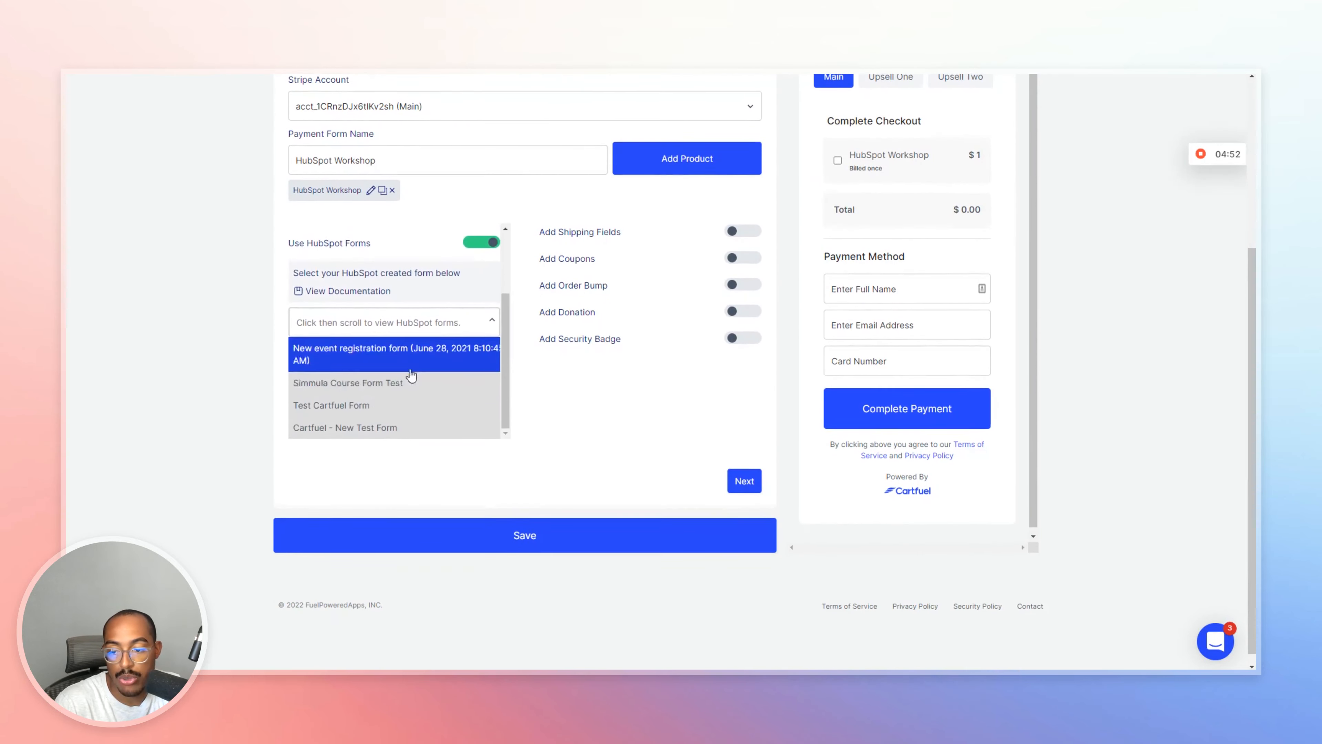
click(391, 415)
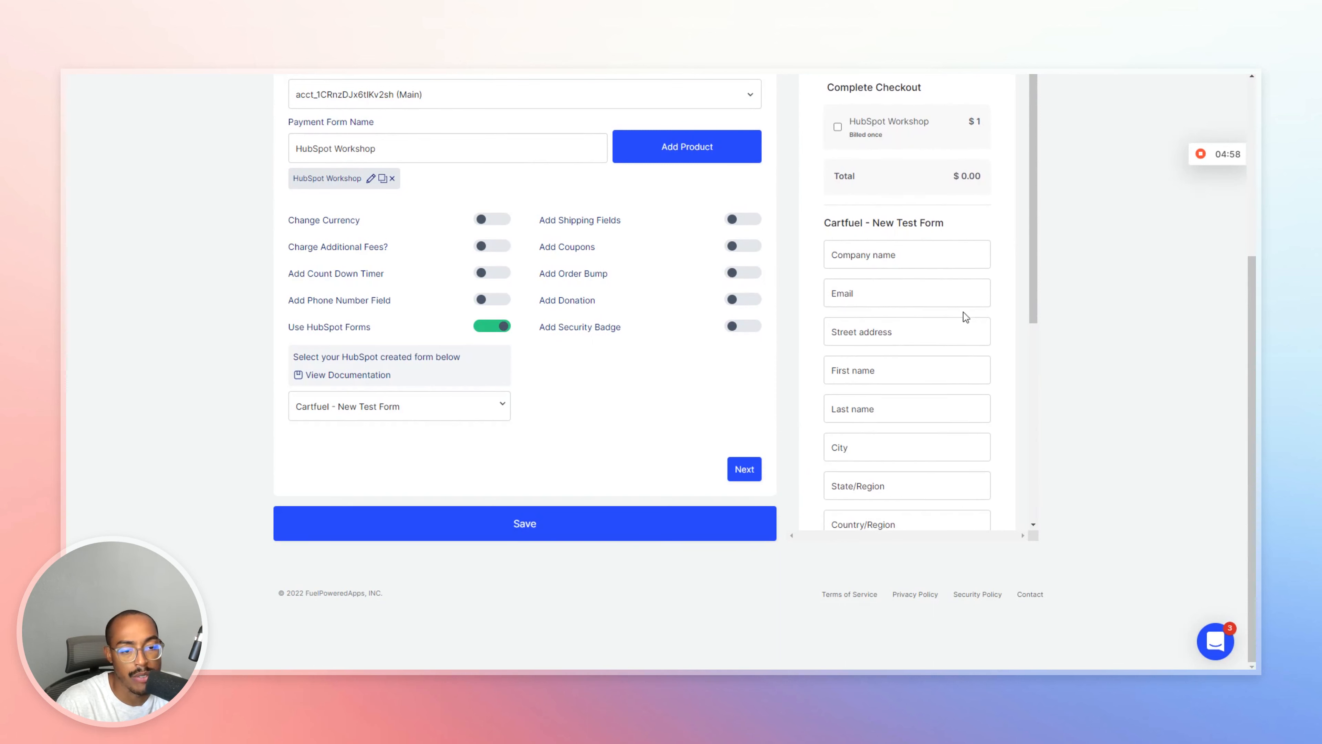
scroll(945, 412, down, 3)
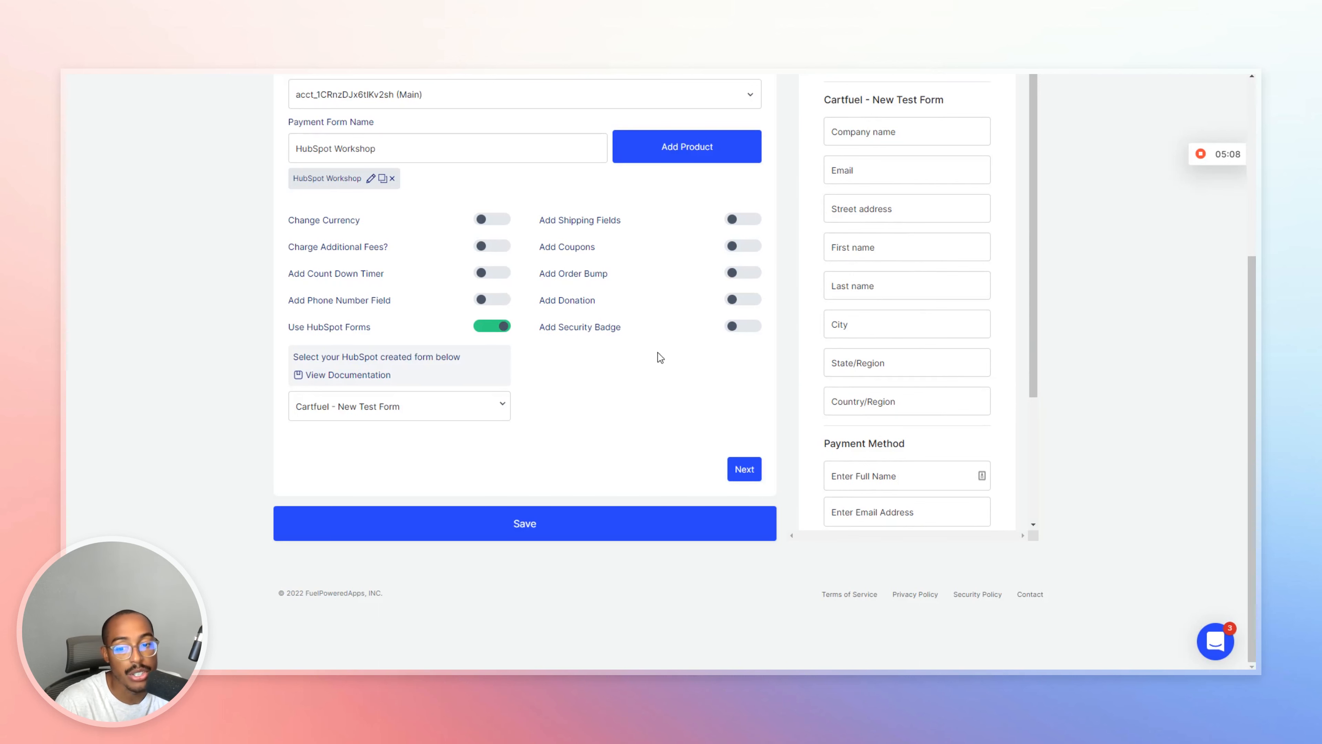
click(499, 337)
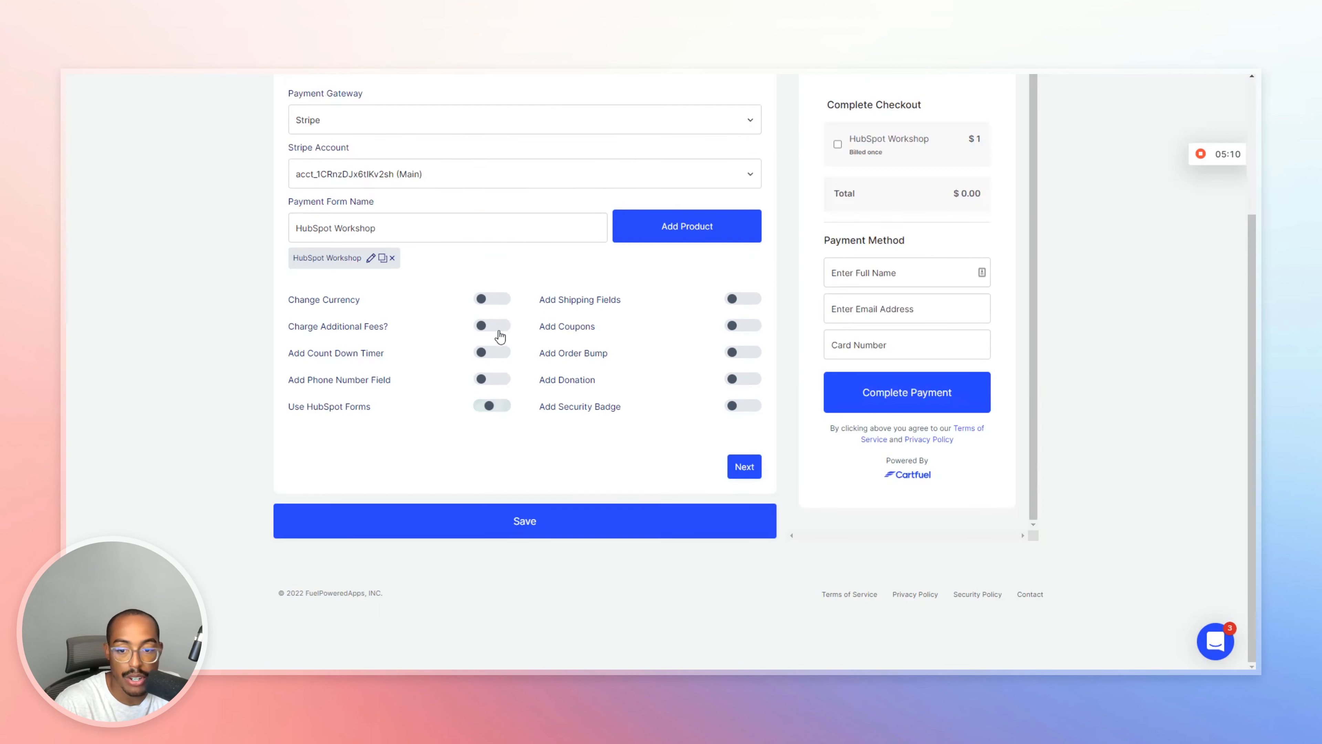
Go to the Customize stage of the payment form and set its font to Inter.
scroll(526, 421, up, 3)
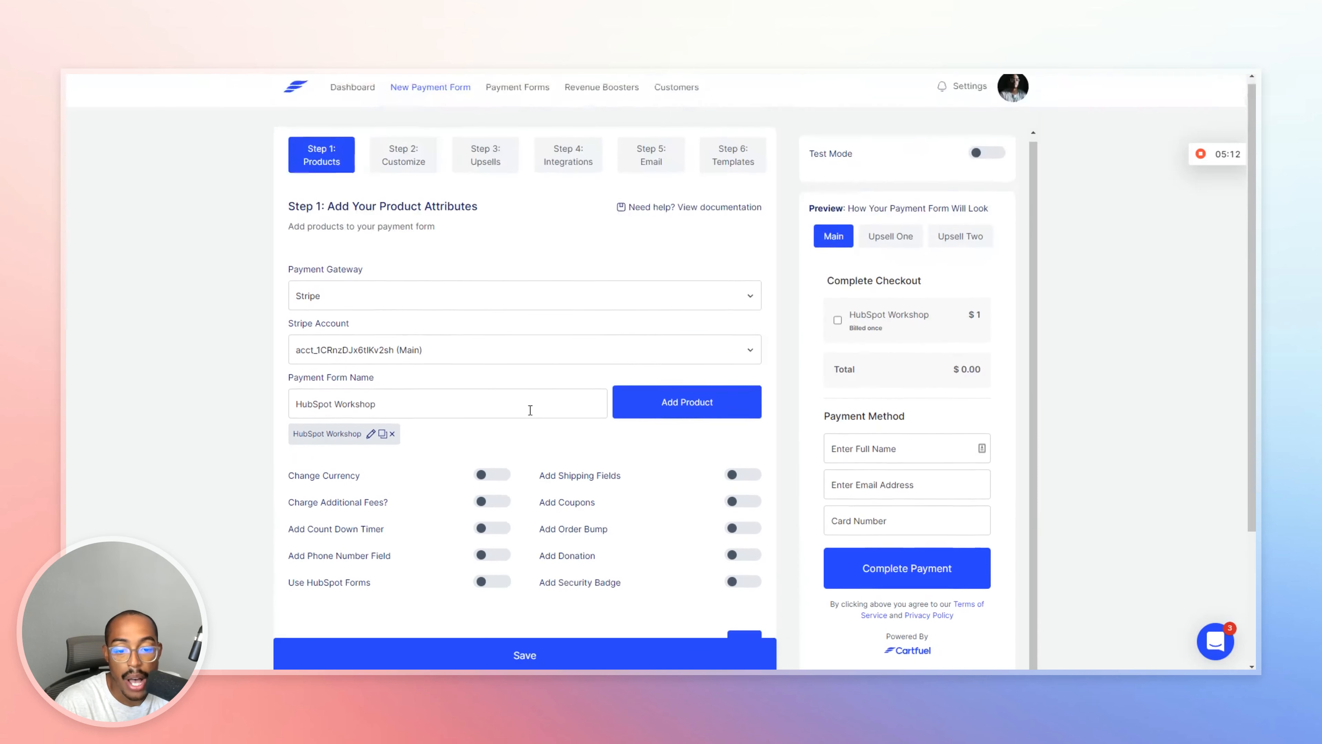
click(410, 180)
click(353, 334)
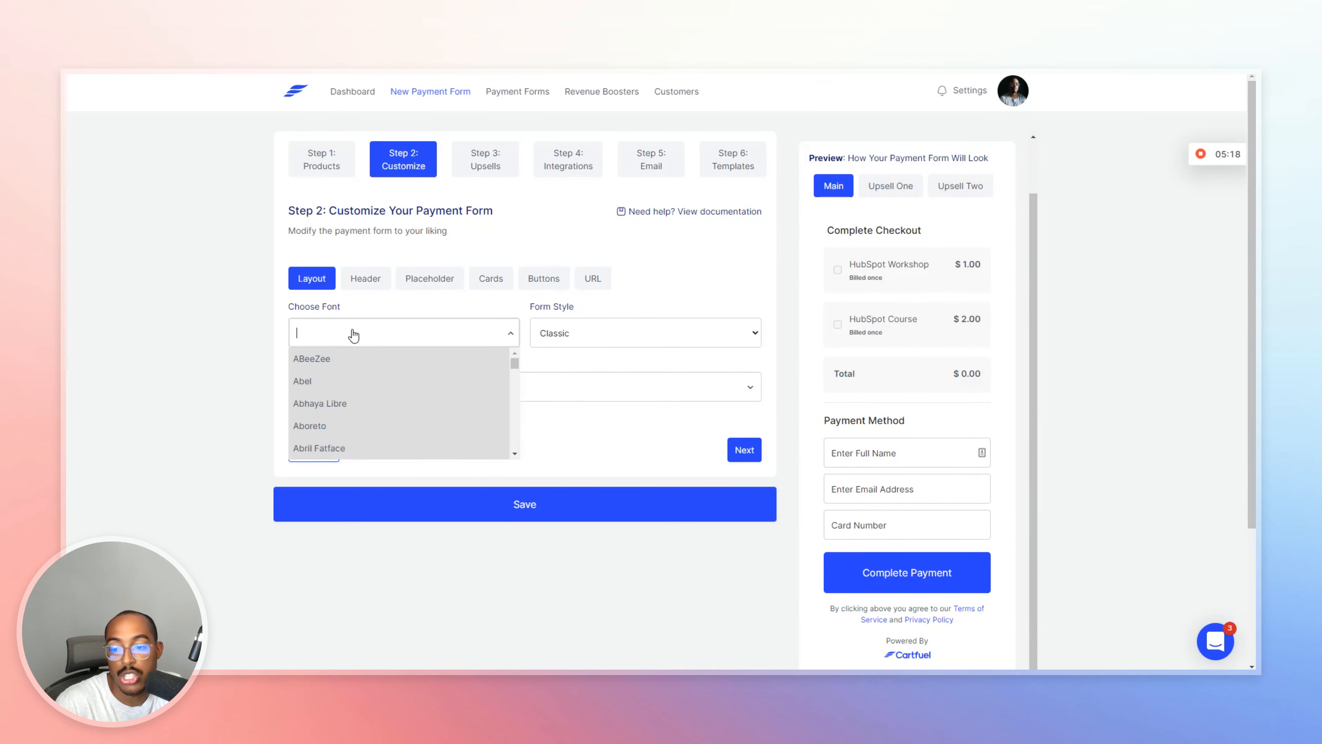
text(inter)
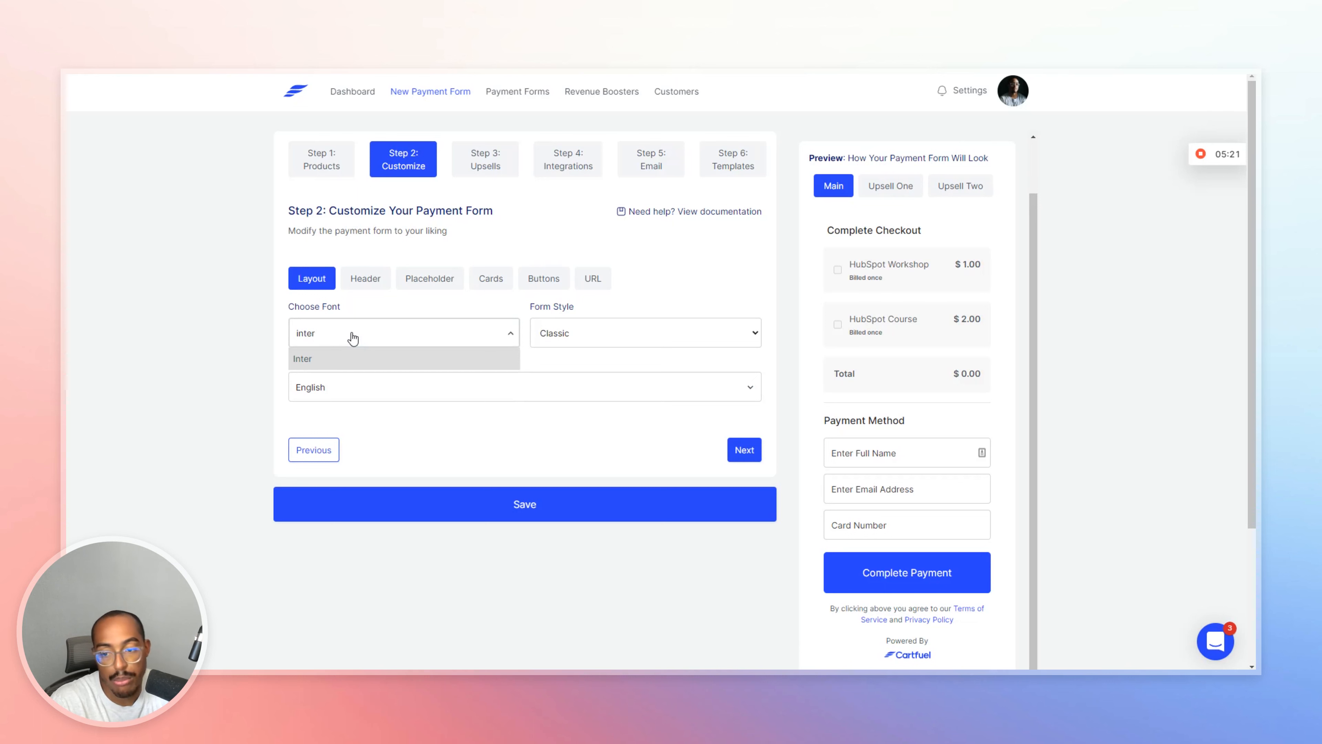
click(364, 359)
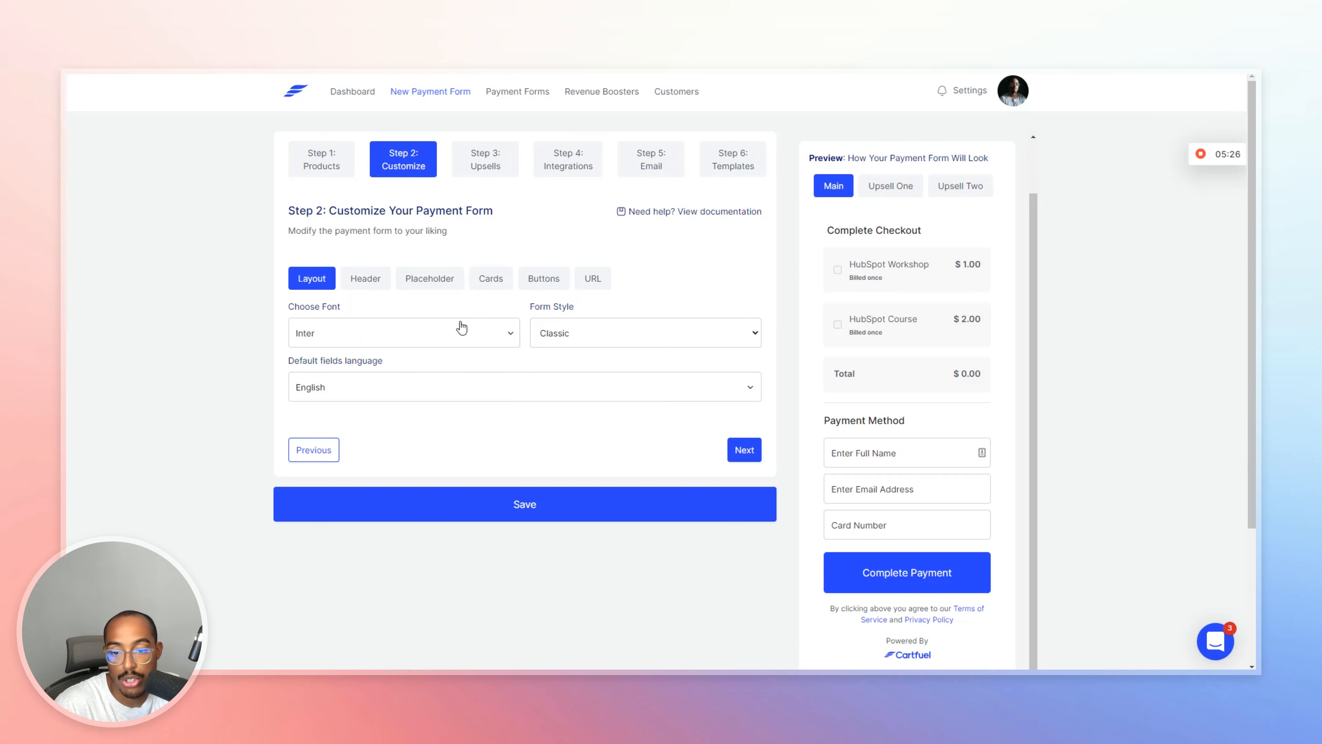
Try the Two Steps form style, preview its second page, and return the form style to Classic.
click(575, 334)
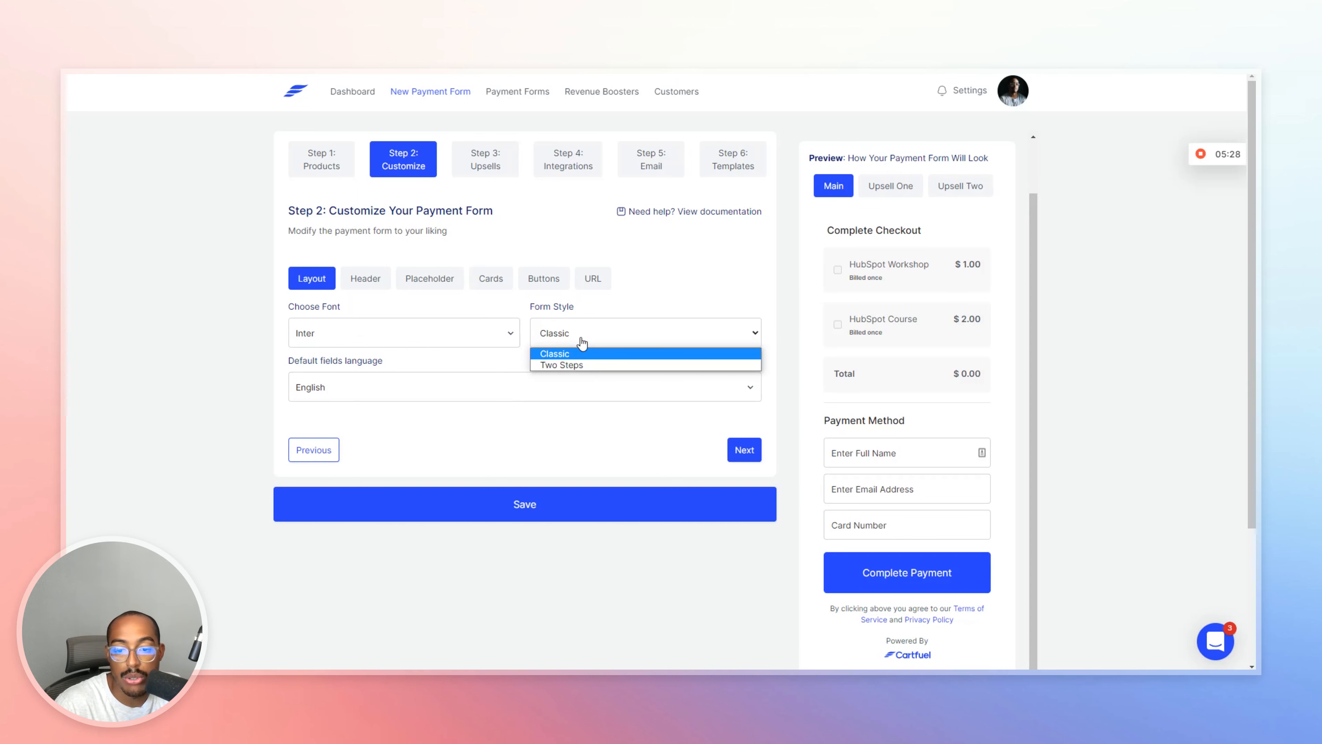
click(572, 364)
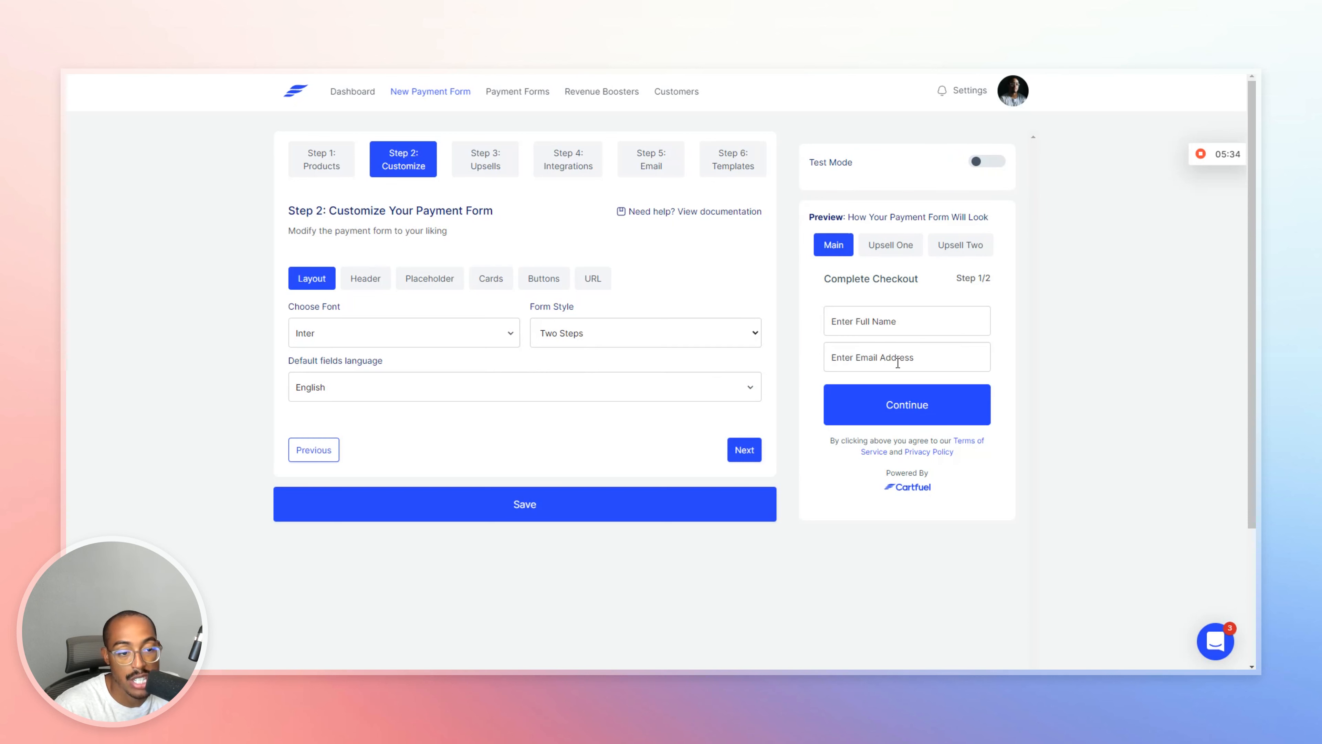
click(919, 386)
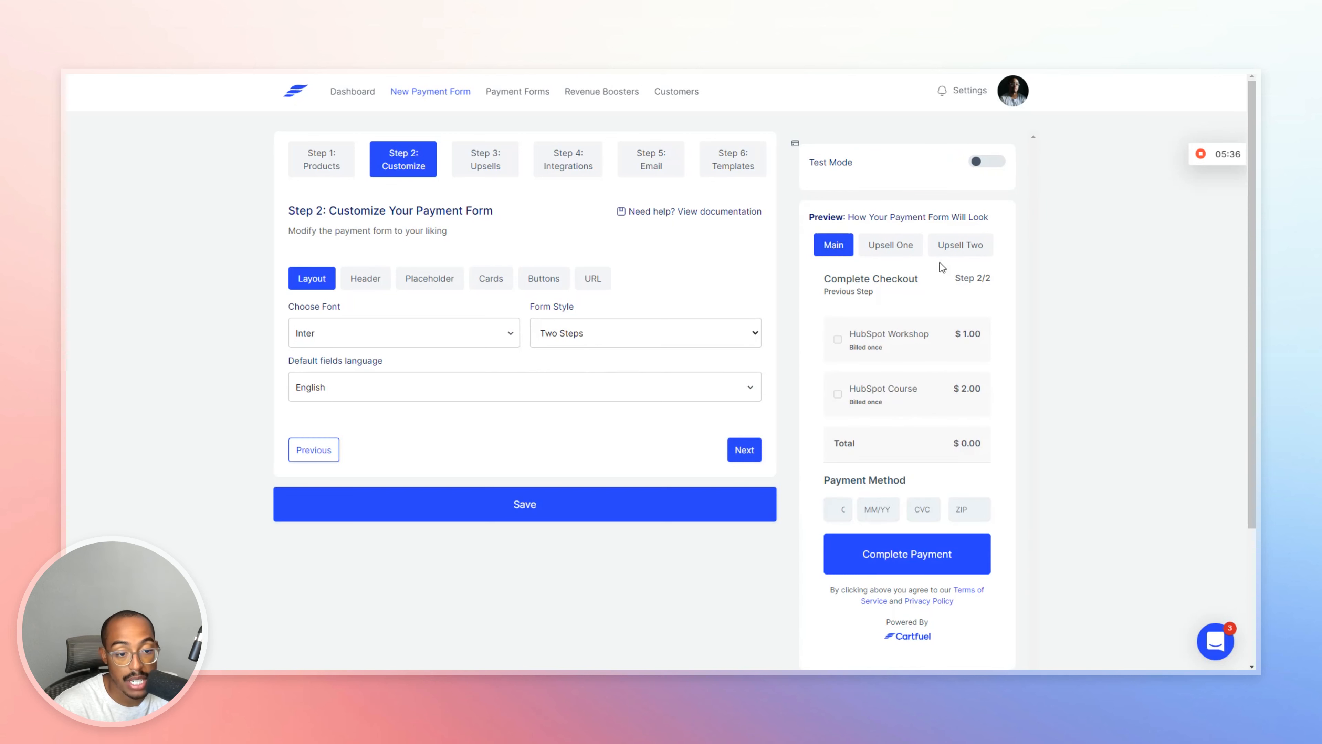
click(675, 321)
click(588, 355)
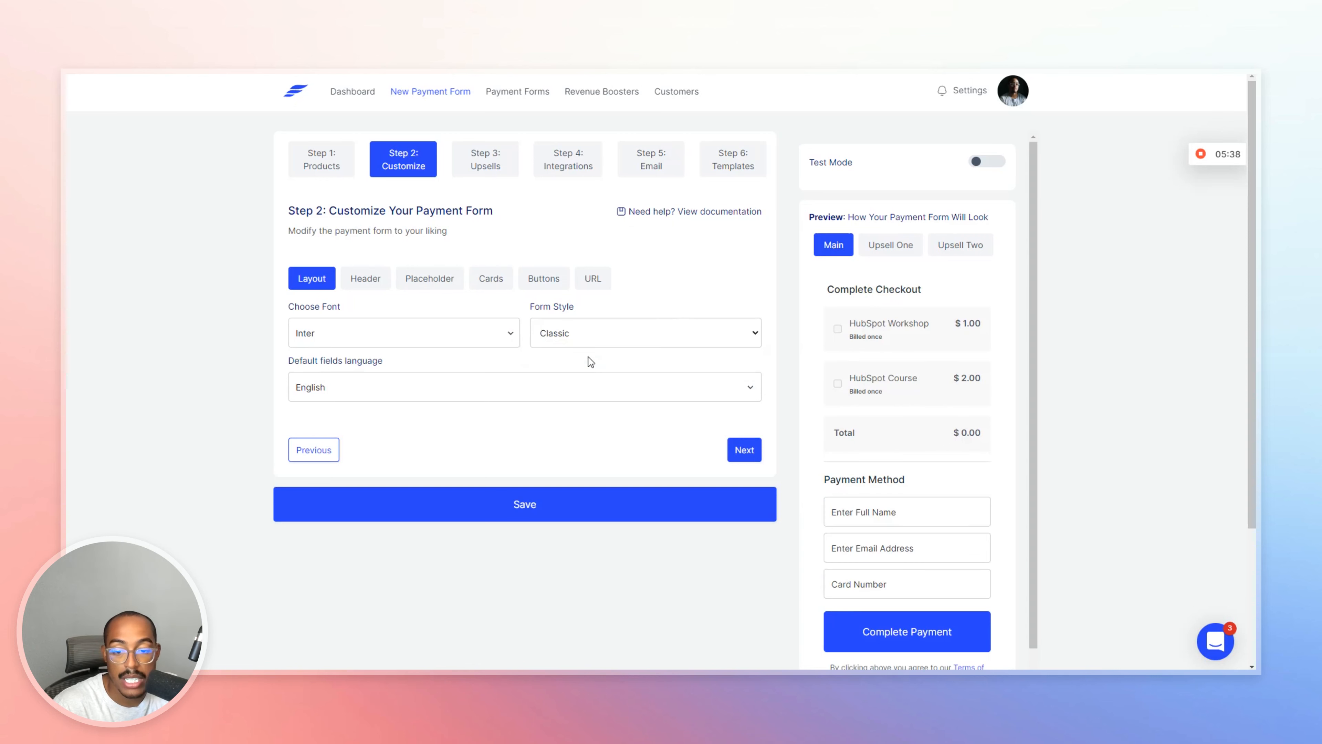
Change the payment form's header text to Complete Payment.
click(366, 284)
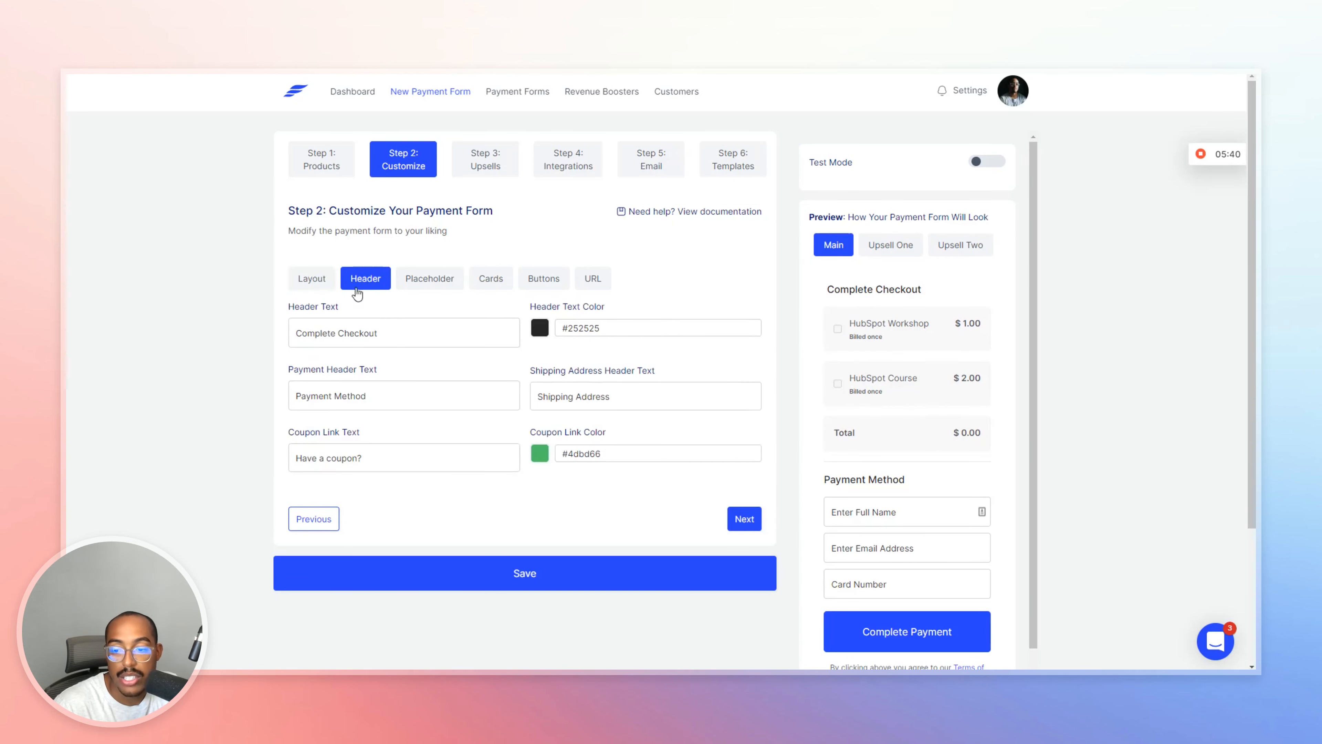
drag(388, 339, 337, 339)
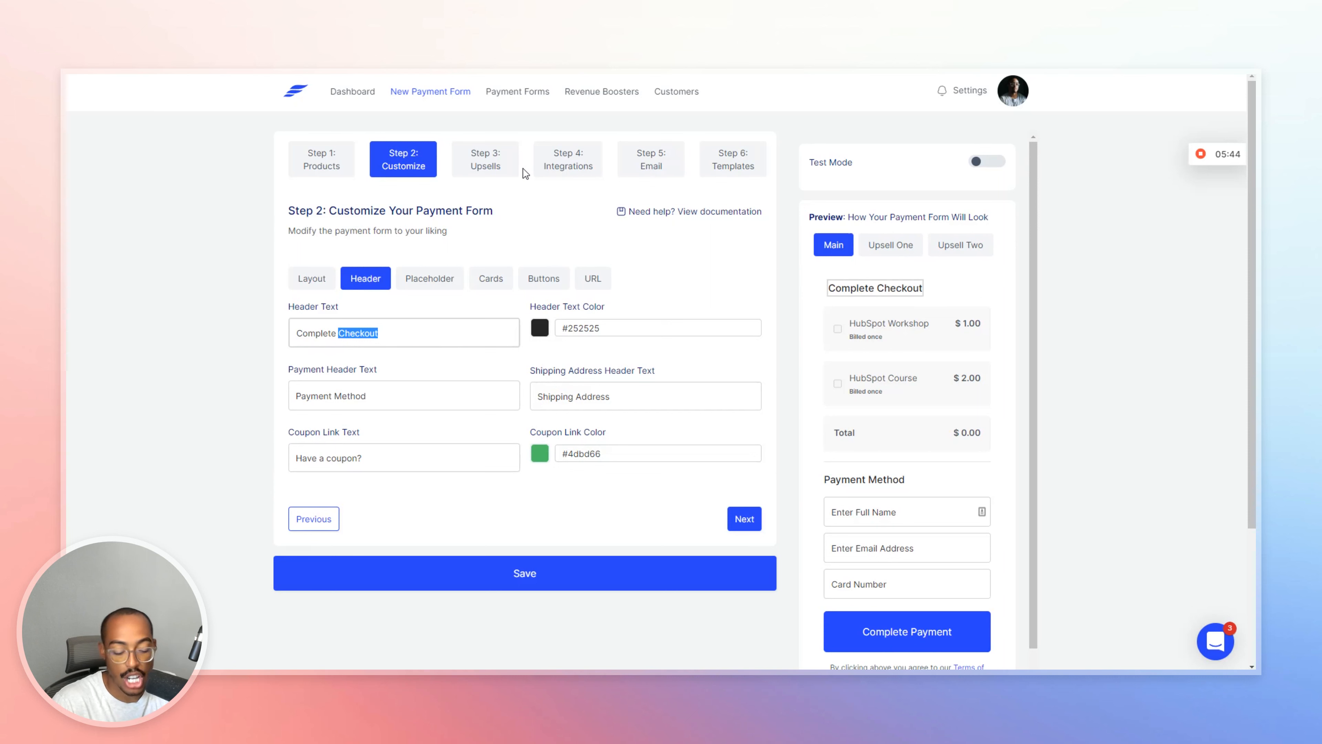
text(Payment)
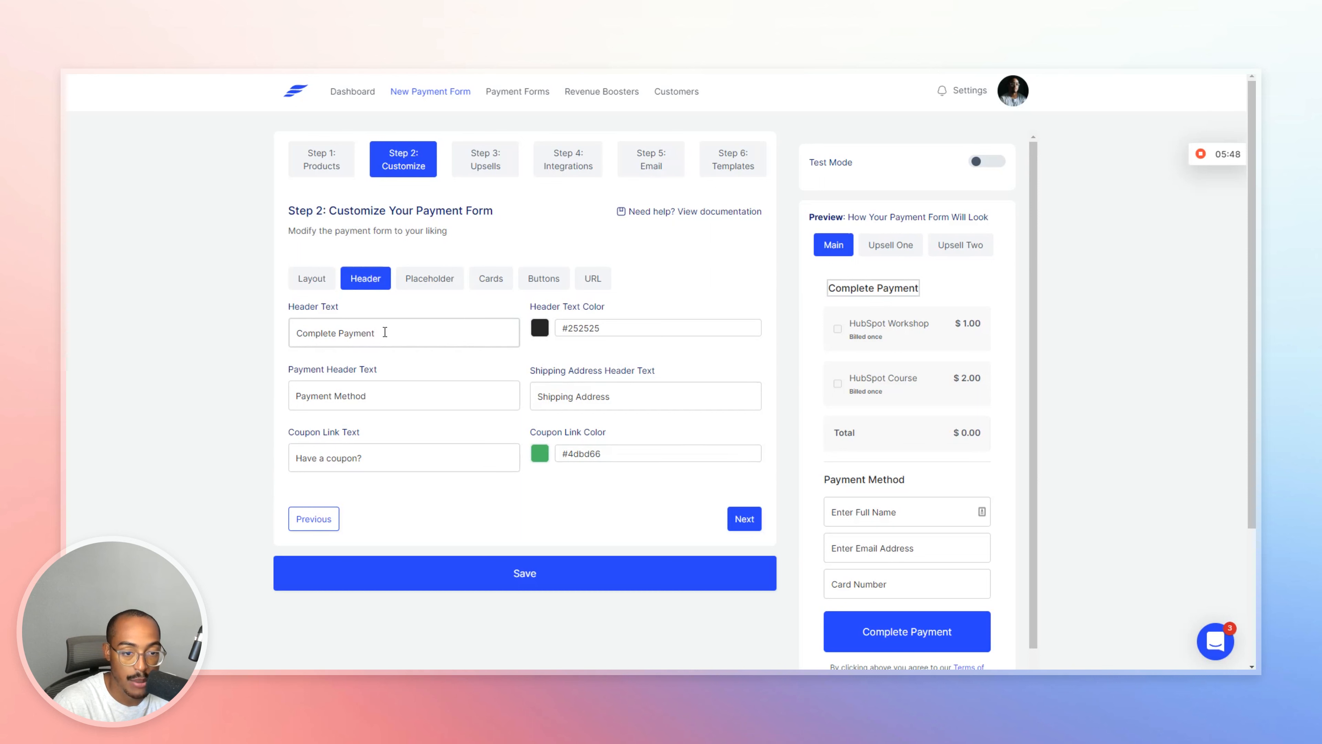
text(ssdfsdfff)
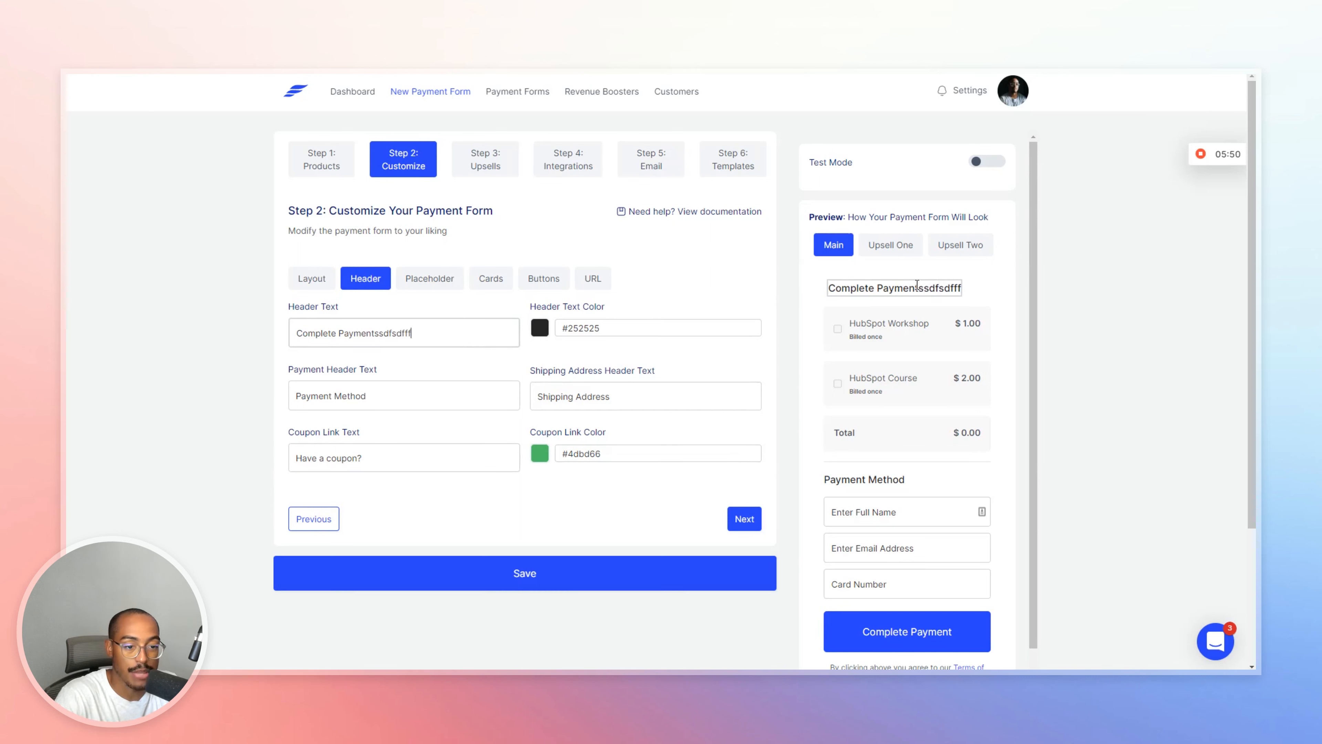
key(BackSpace)
key(BackSpace)
key(BackSpace)
key(BackSpace)
key(BackSpace)
key(BackSpace)
key(BackSpace)
key(BackSpace)
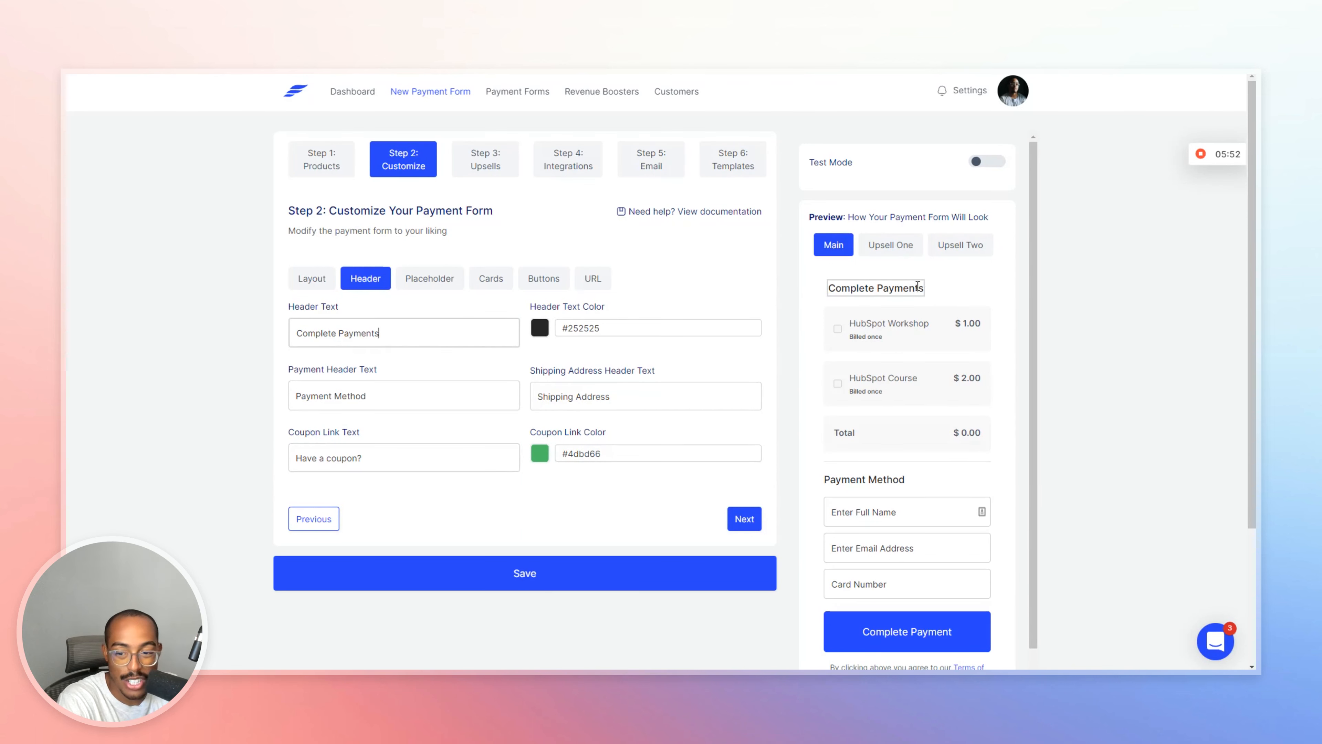
Set the header text color to the light blue swatch #2bd1ff.
click(538, 337)
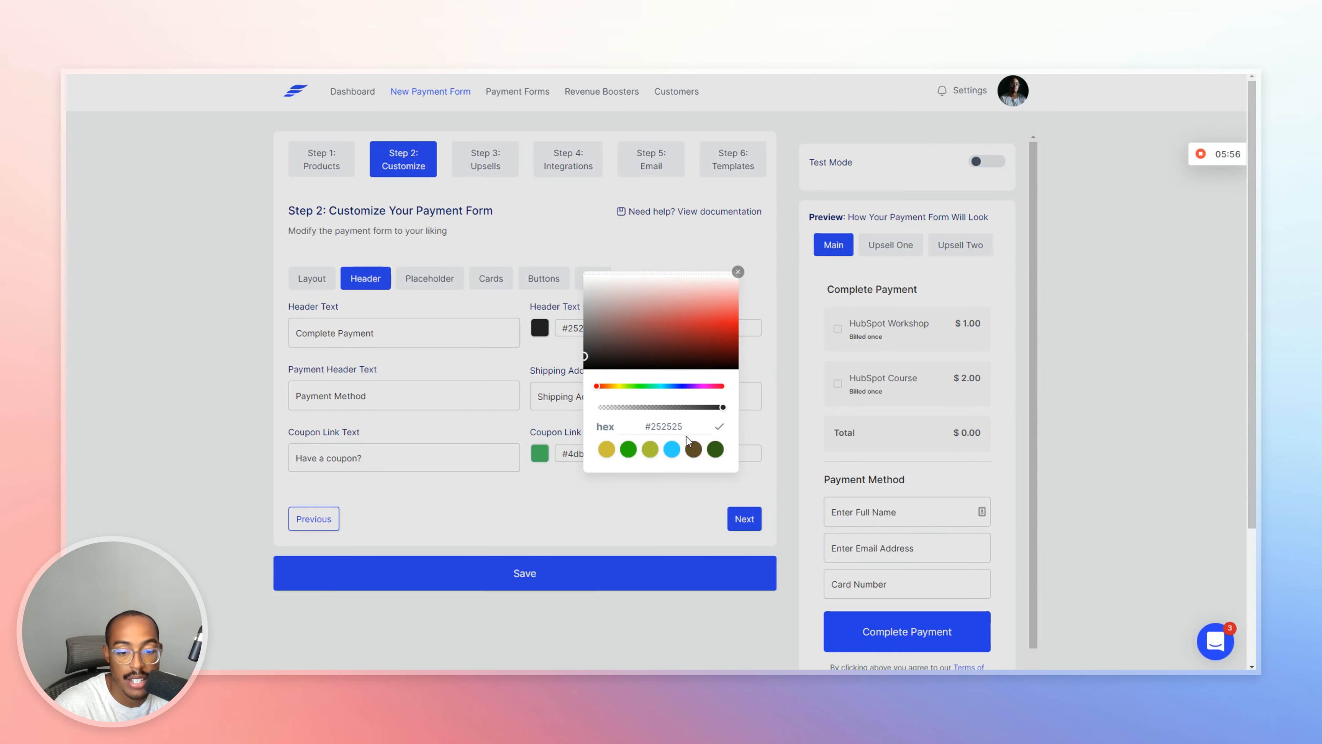
click(673, 449)
click(795, 425)
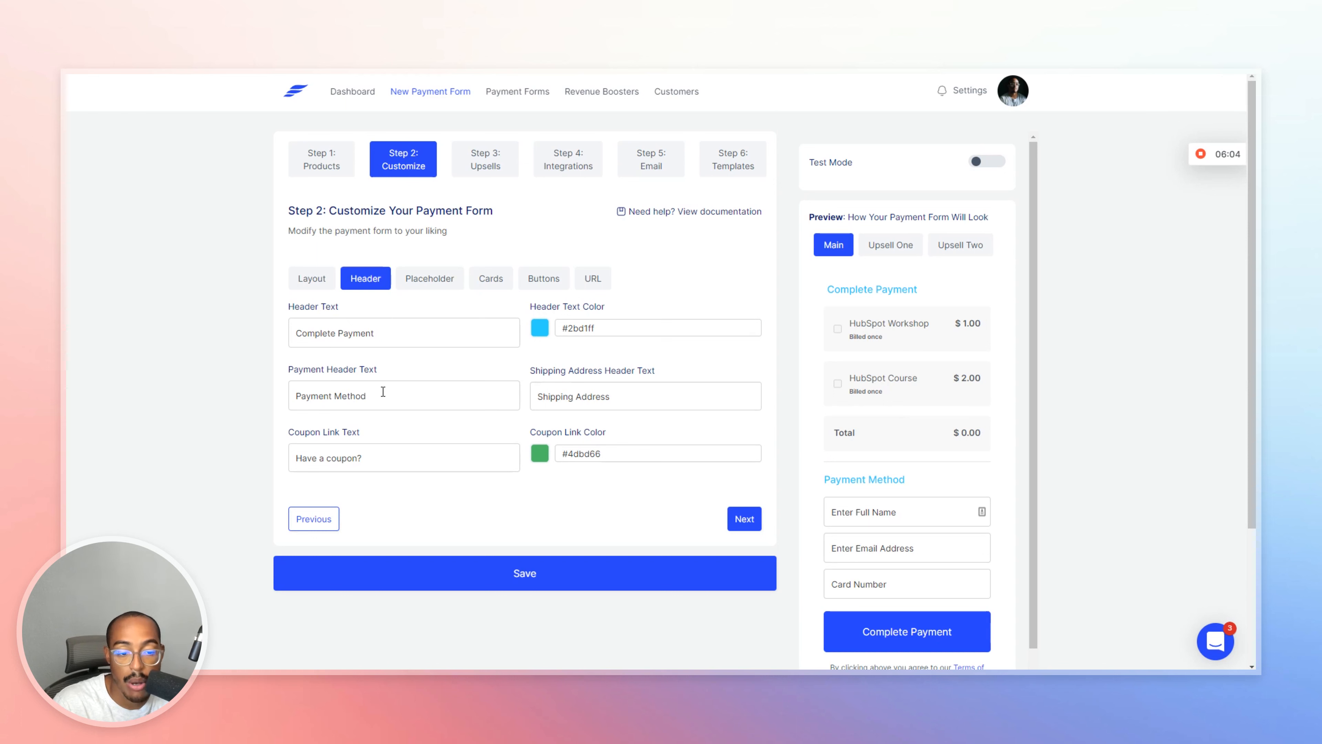
Set the placeholder background color to light gray #c6c6c6.
click(414, 284)
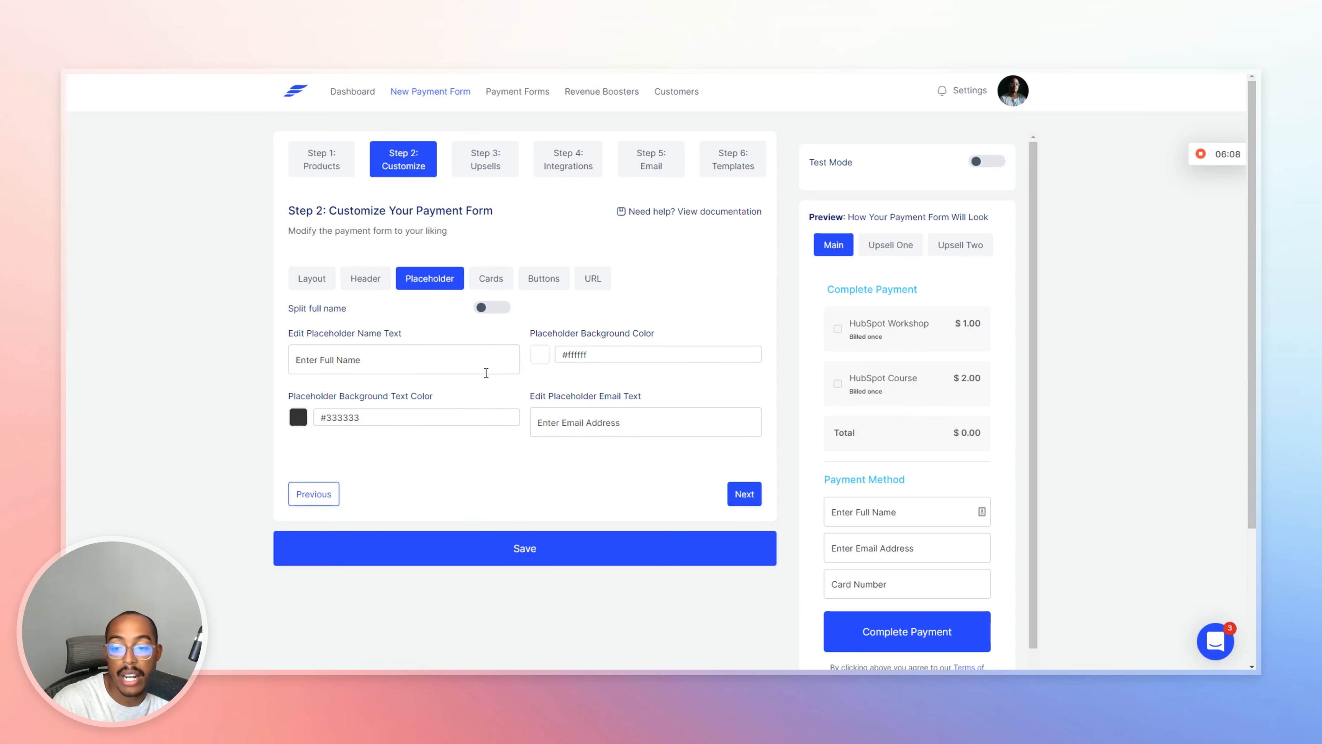
click(540, 355)
drag(674, 367, 524, 302)
click(906, 492)
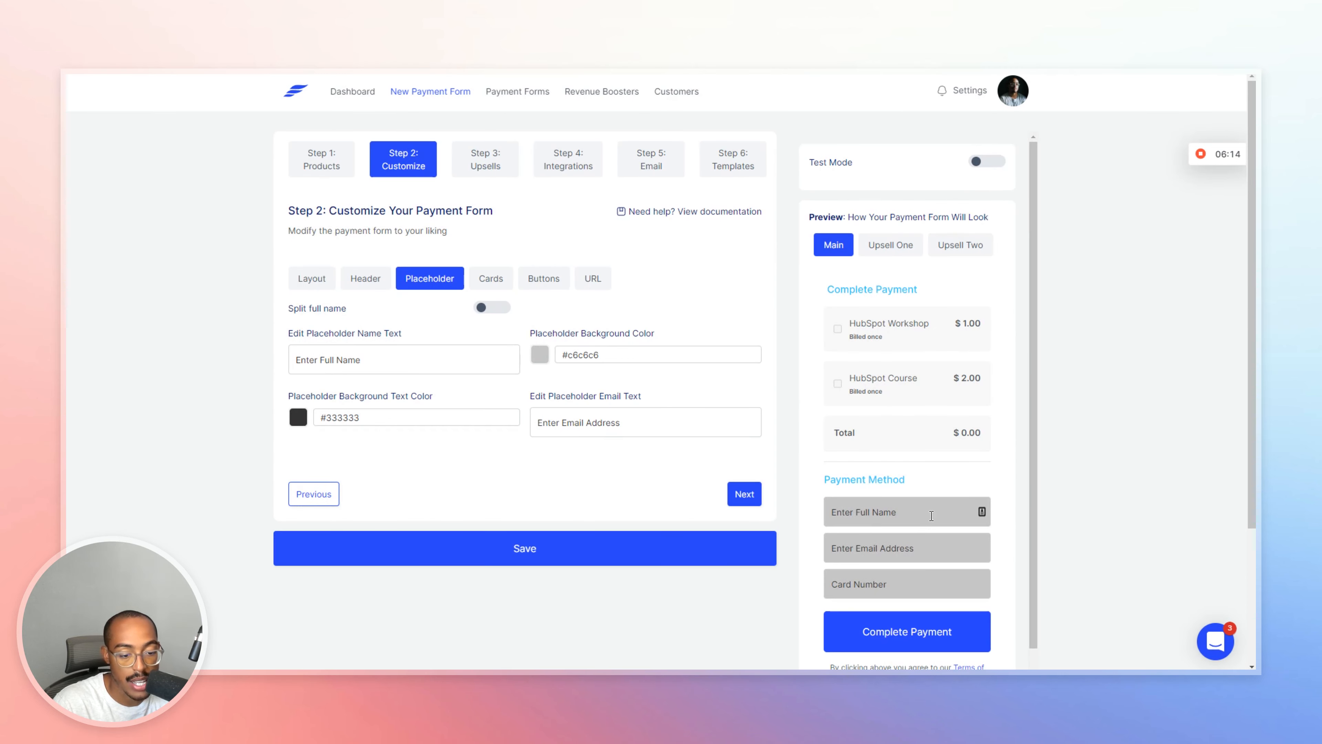
Set the placeholder background text color to black #000000.
click(298, 417)
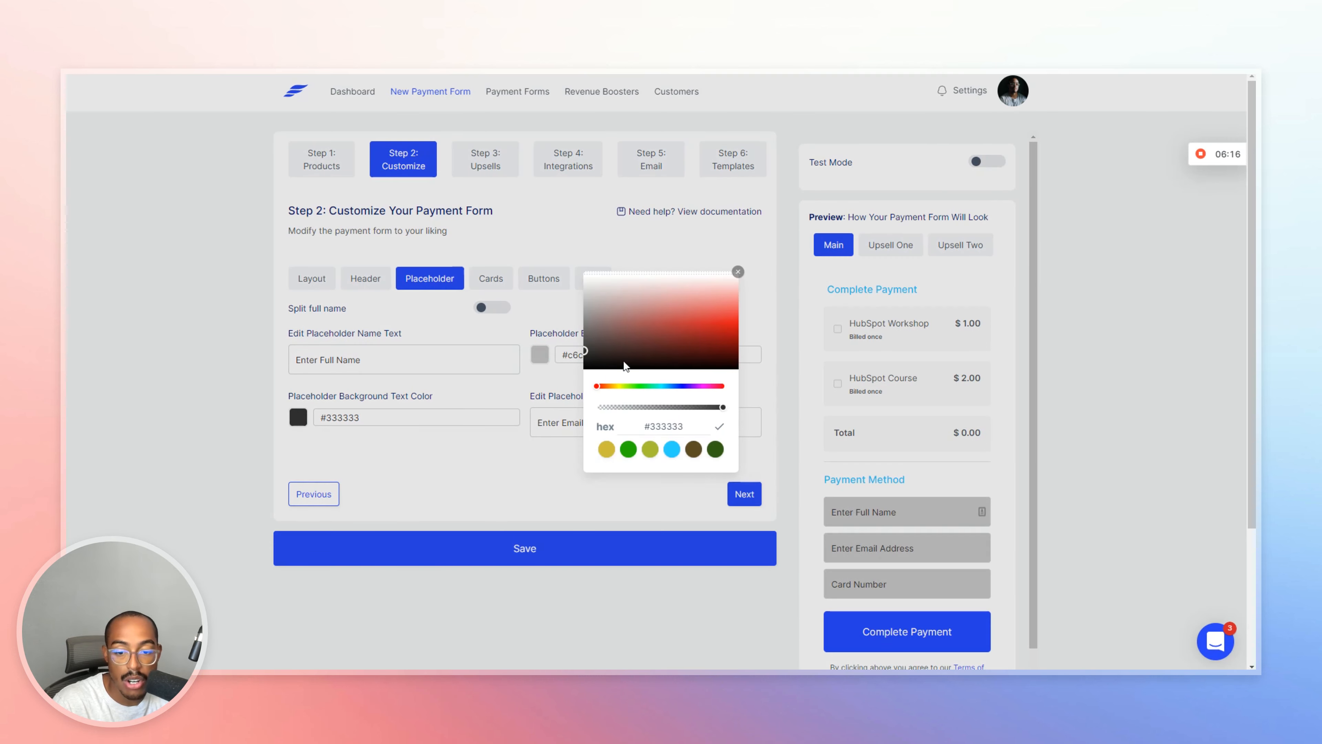
drag(624, 360, 524, 445)
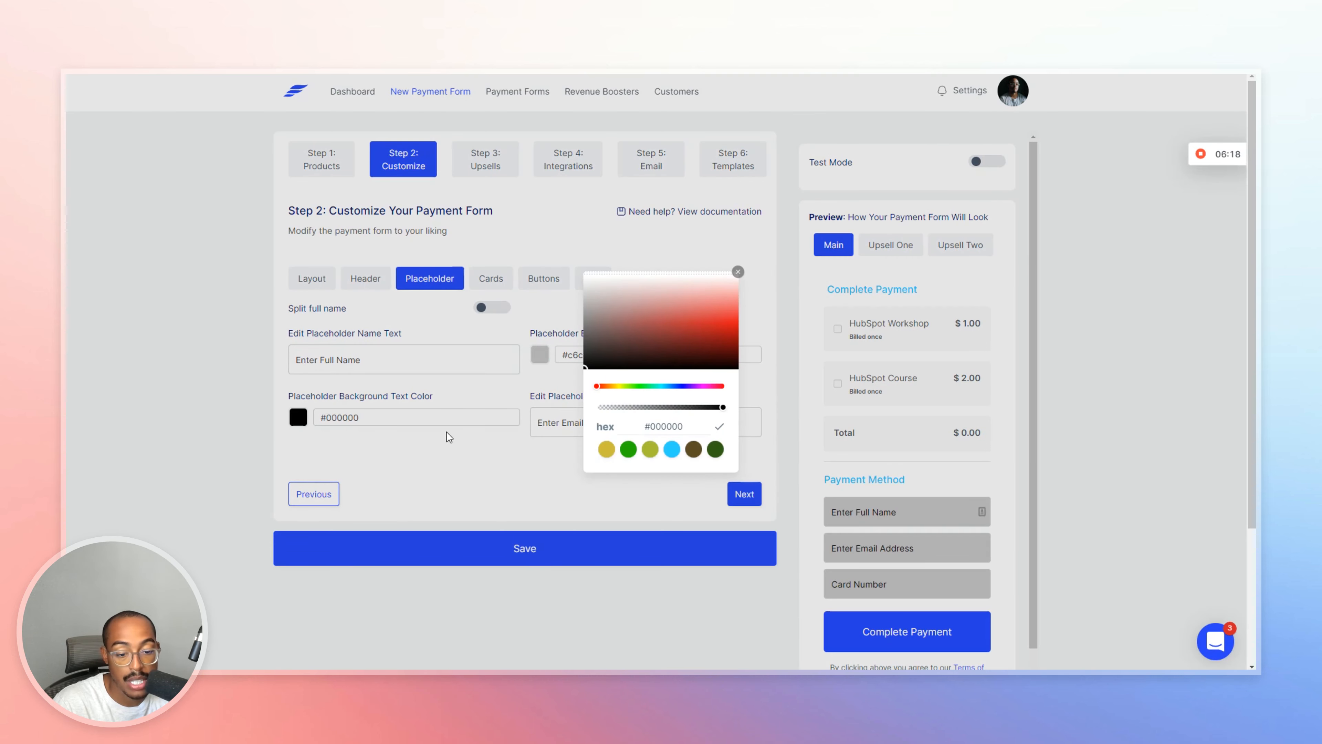
click(672, 448)
drag(651, 360, 495, 389)
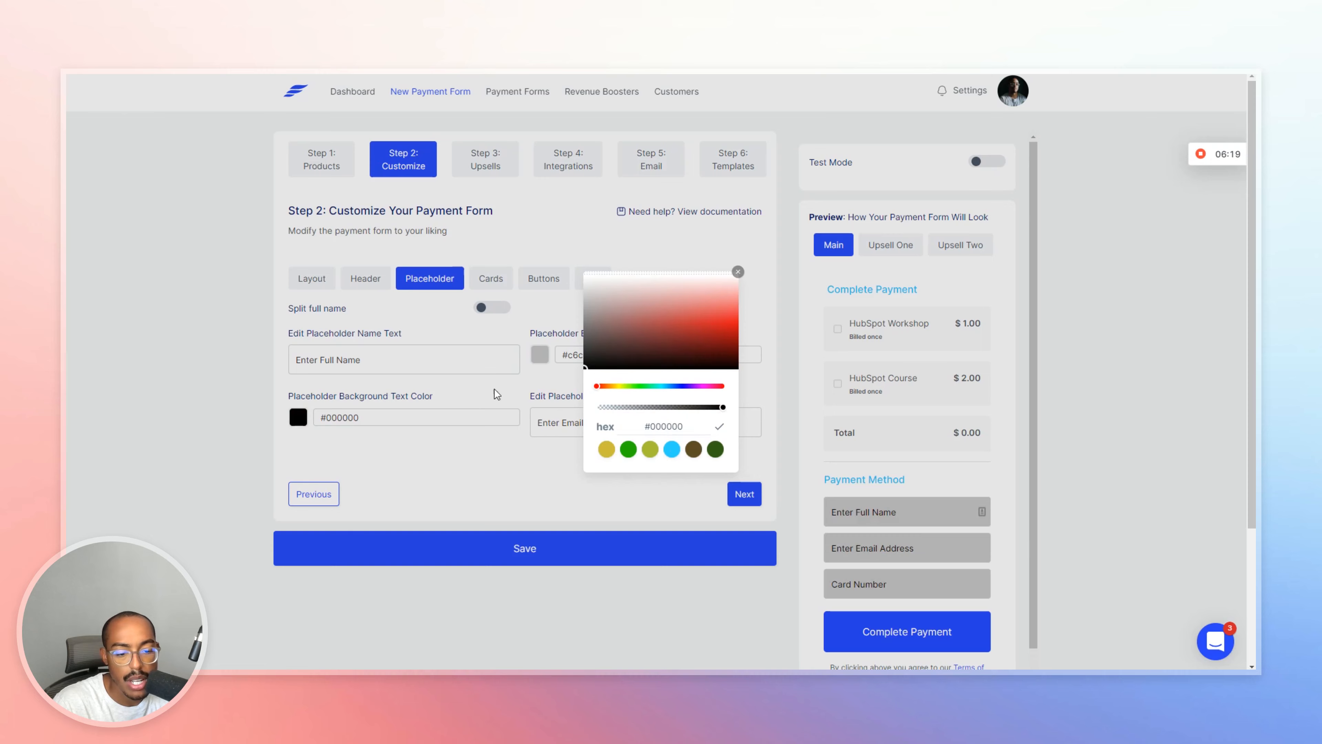
click(521, 445)
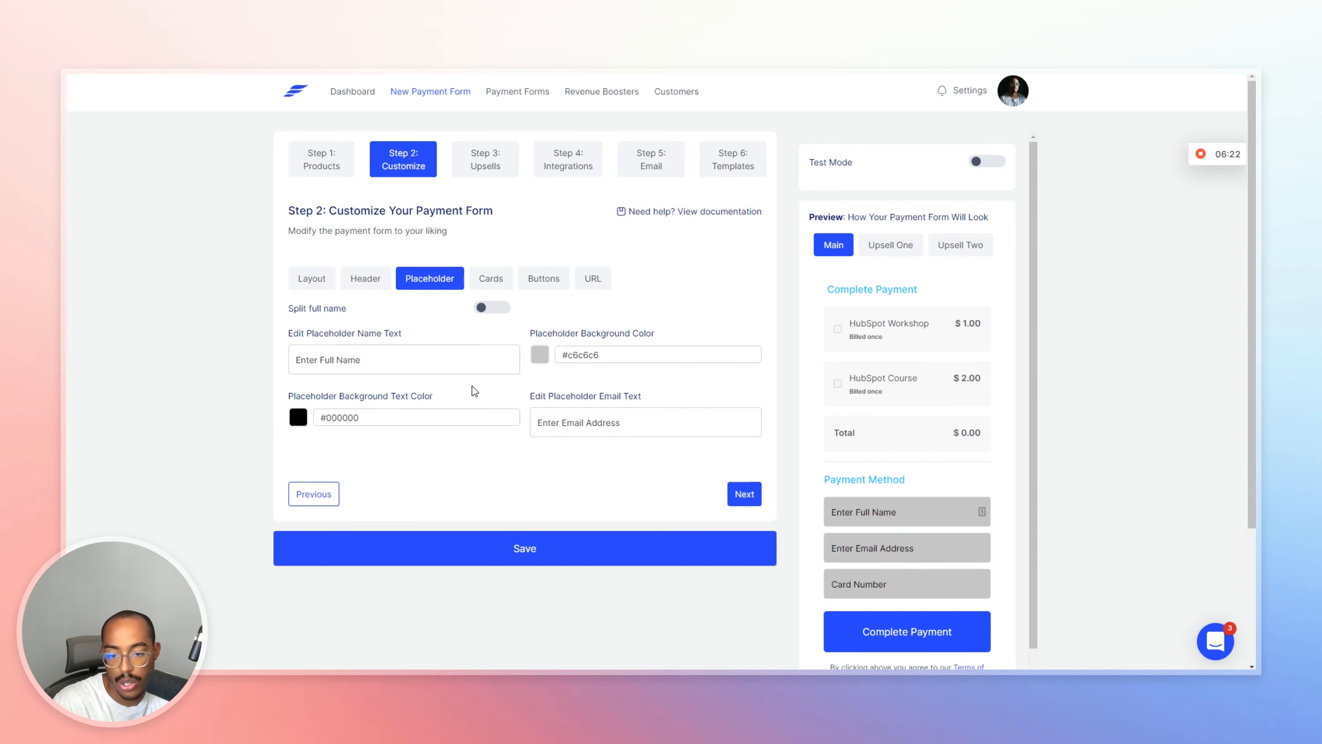
Set the payment form's card color to light gray #d8d8d8.
click(509, 286)
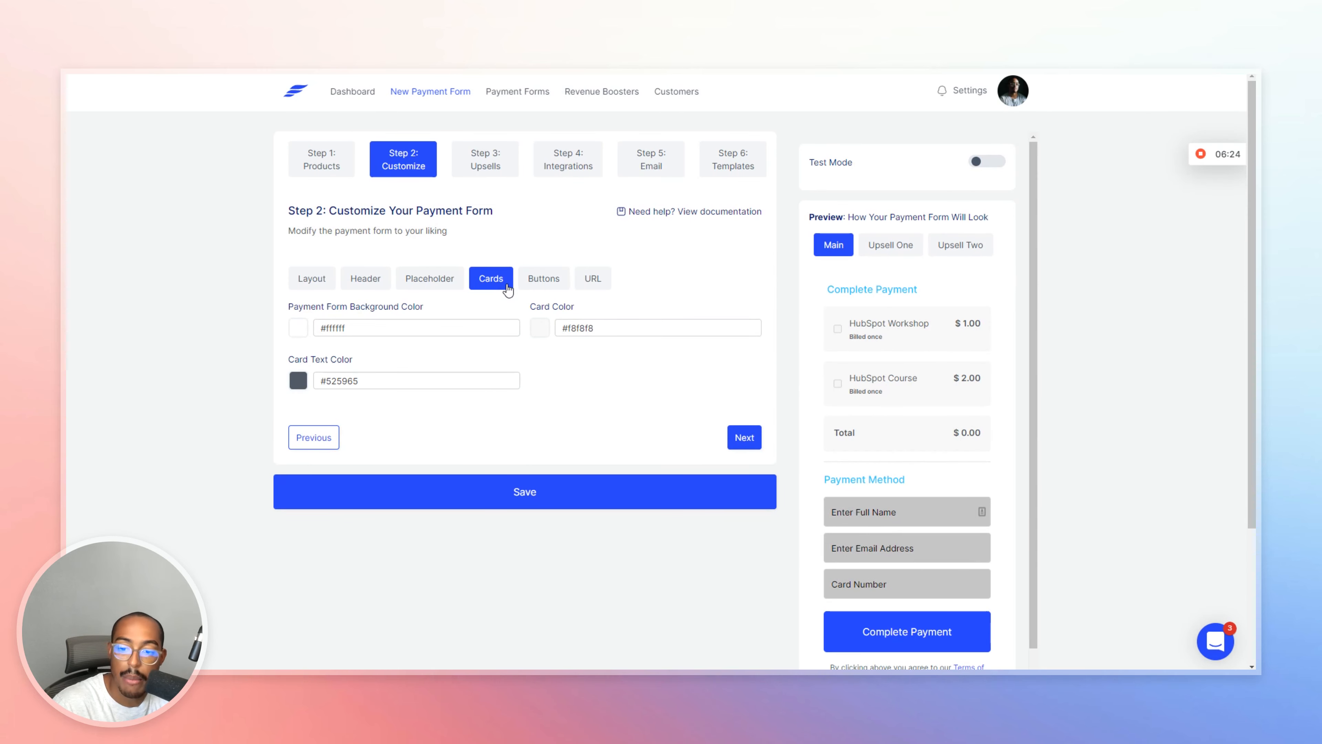
click(545, 329)
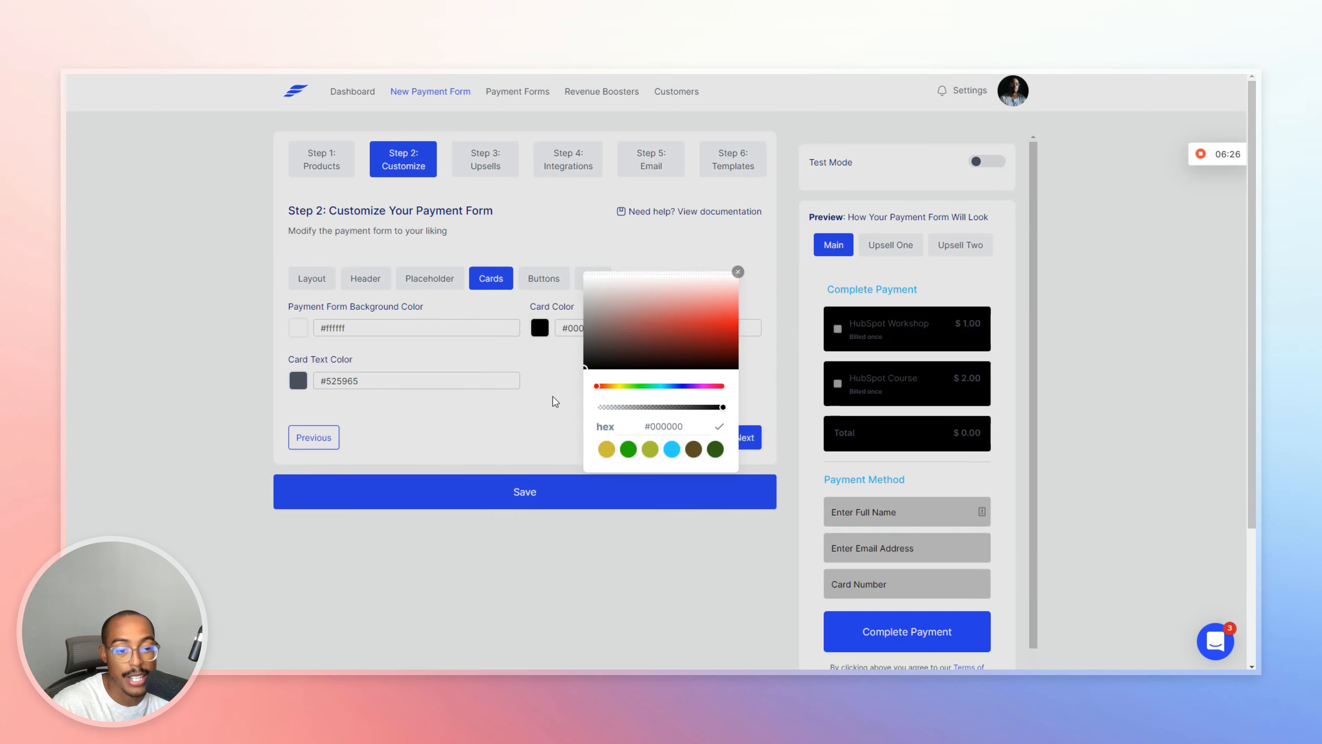
drag(585, 366, 520, 290)
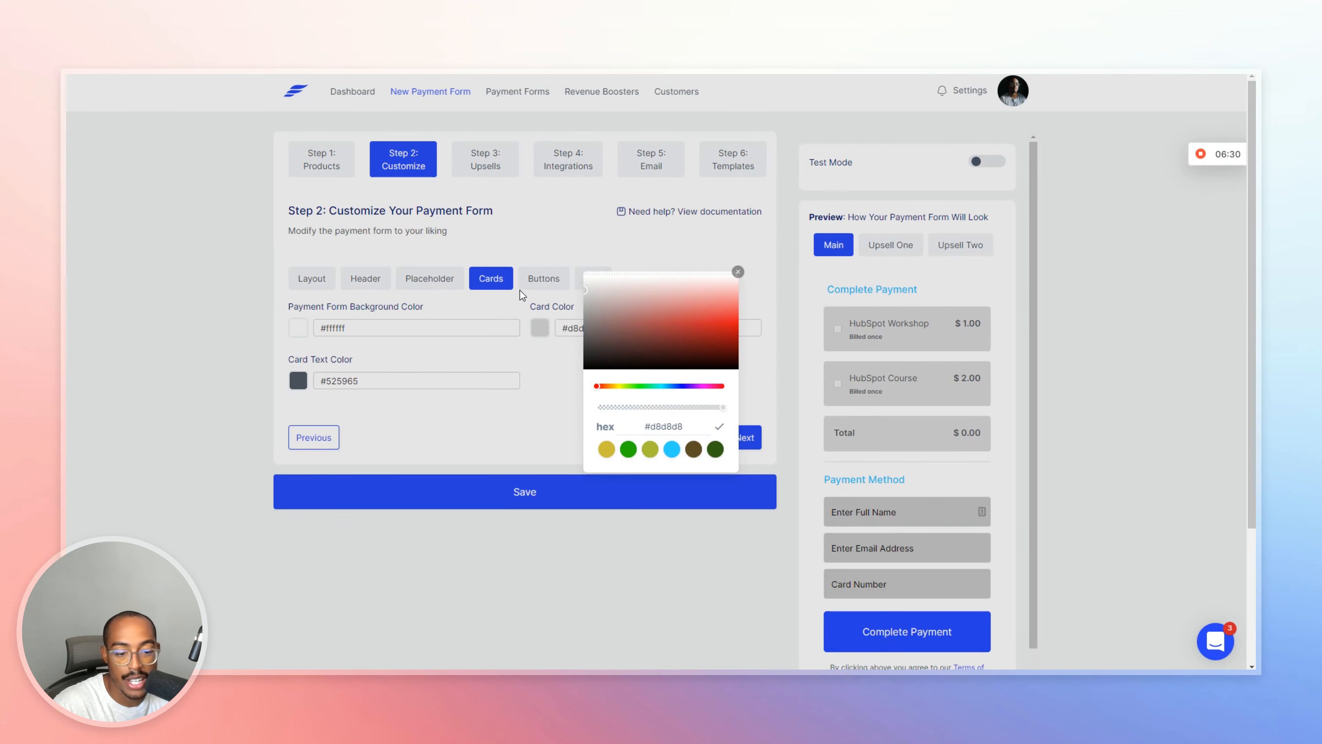
click(304, 337)
Set the card text color to black #000000.
click(300, 384)
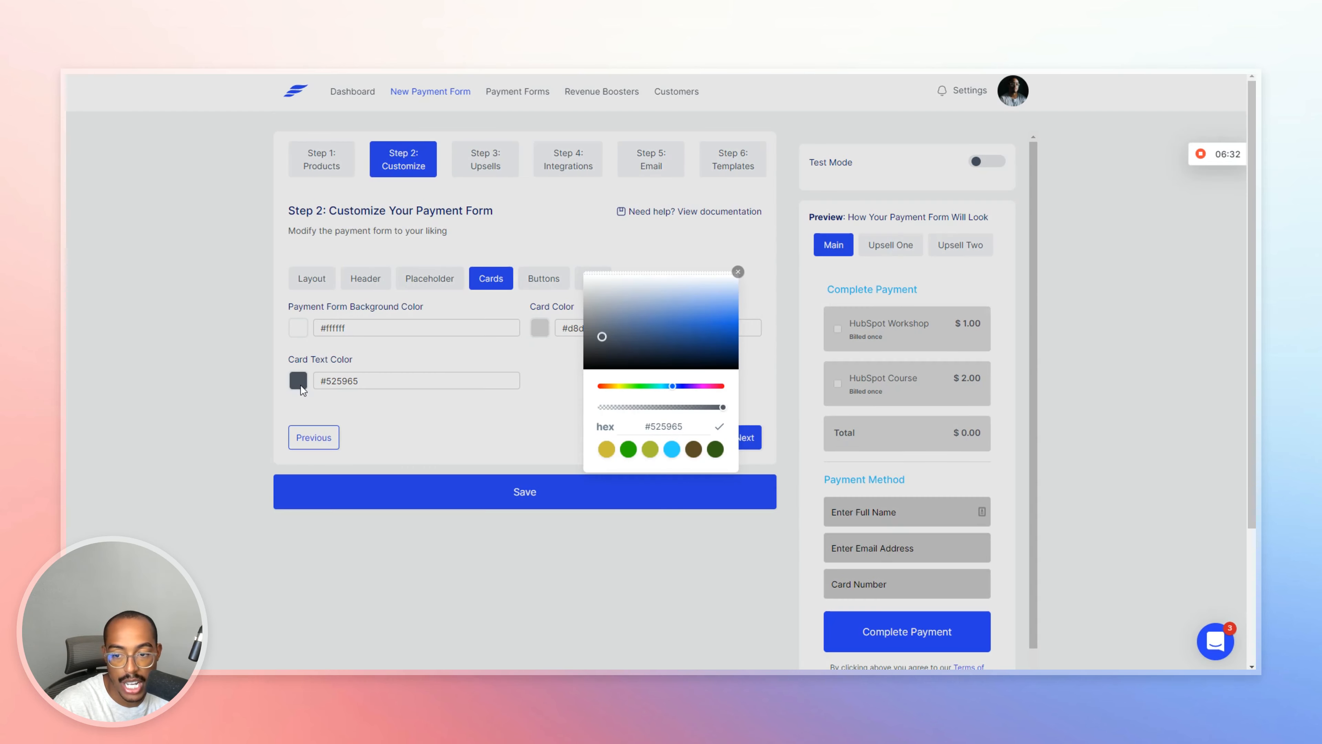
drag(633, 342, 474, 395)
click(428, 413)
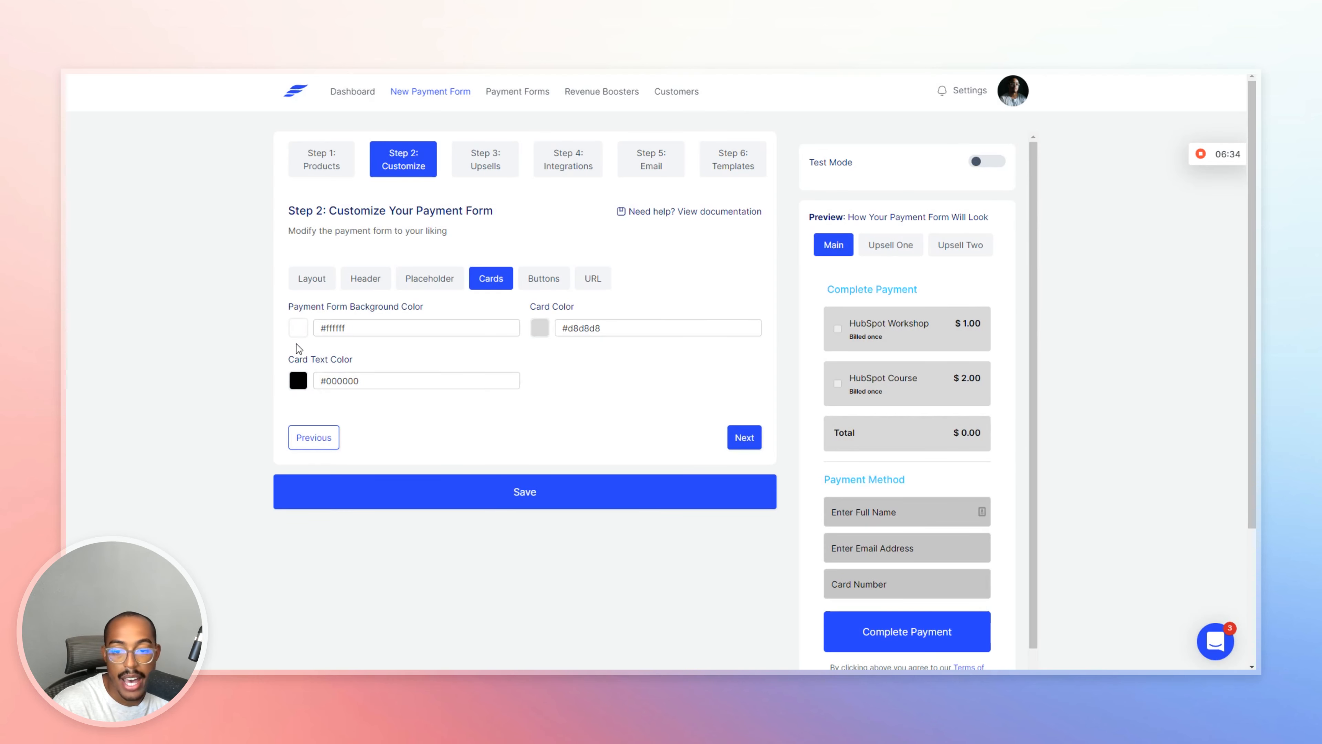
Try the light blue swatch #2bd1ff as the payment form background color and return it to white #ffffff.
click(291, 324)
drag(647, 332, 662, 270)
click(672, 450)
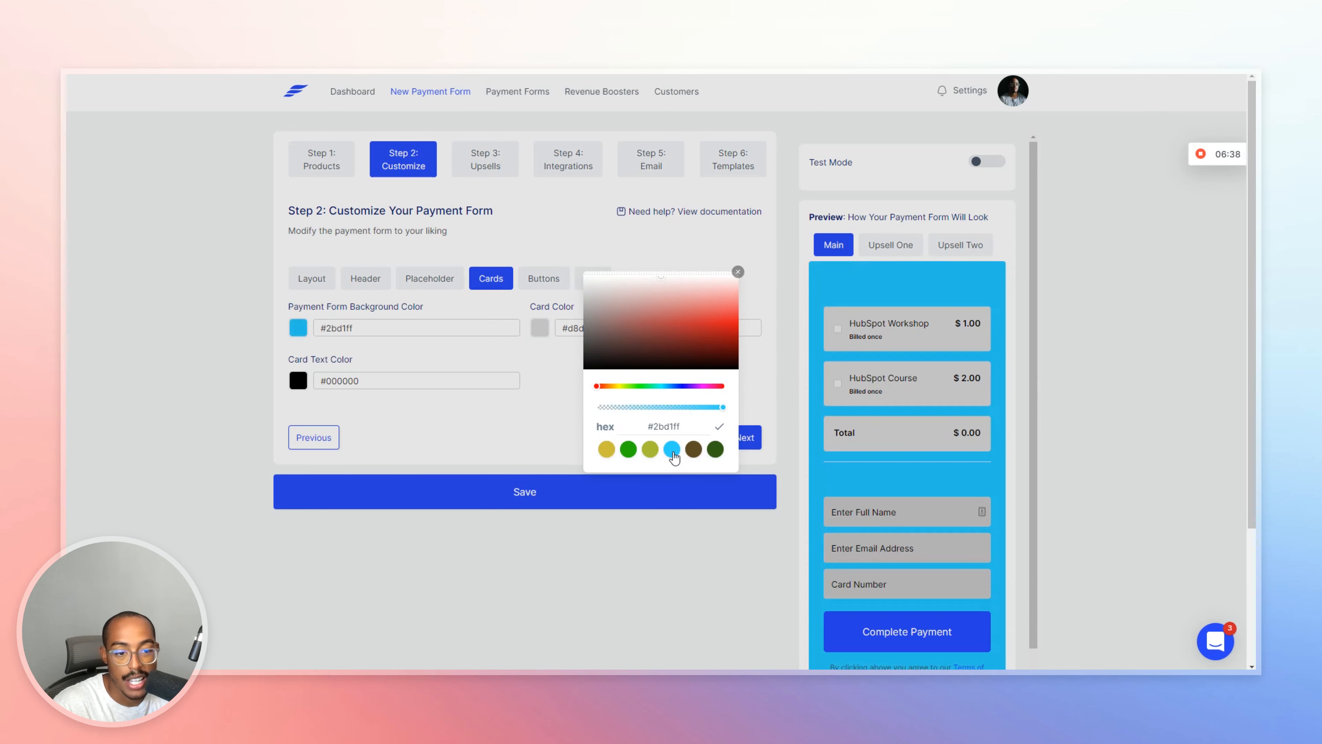
drag(680, 347, 525, 277)
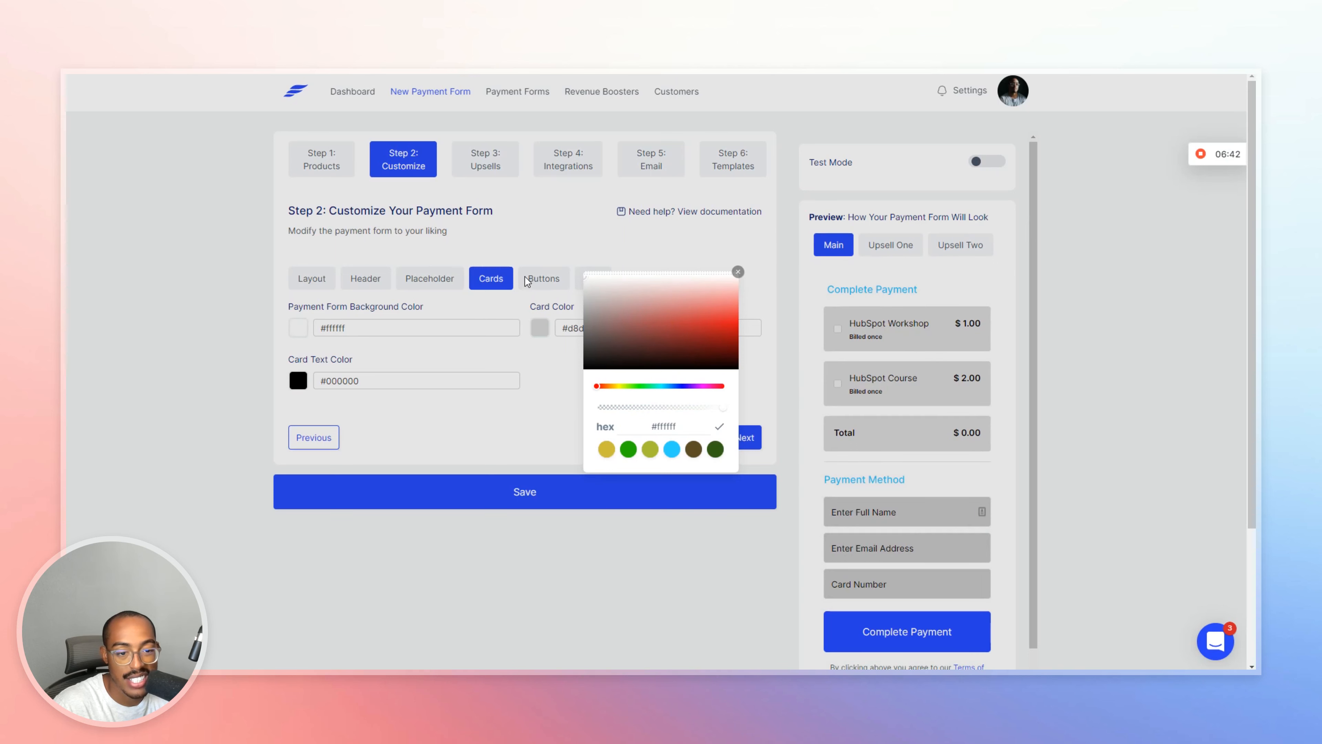
click(377, 287)
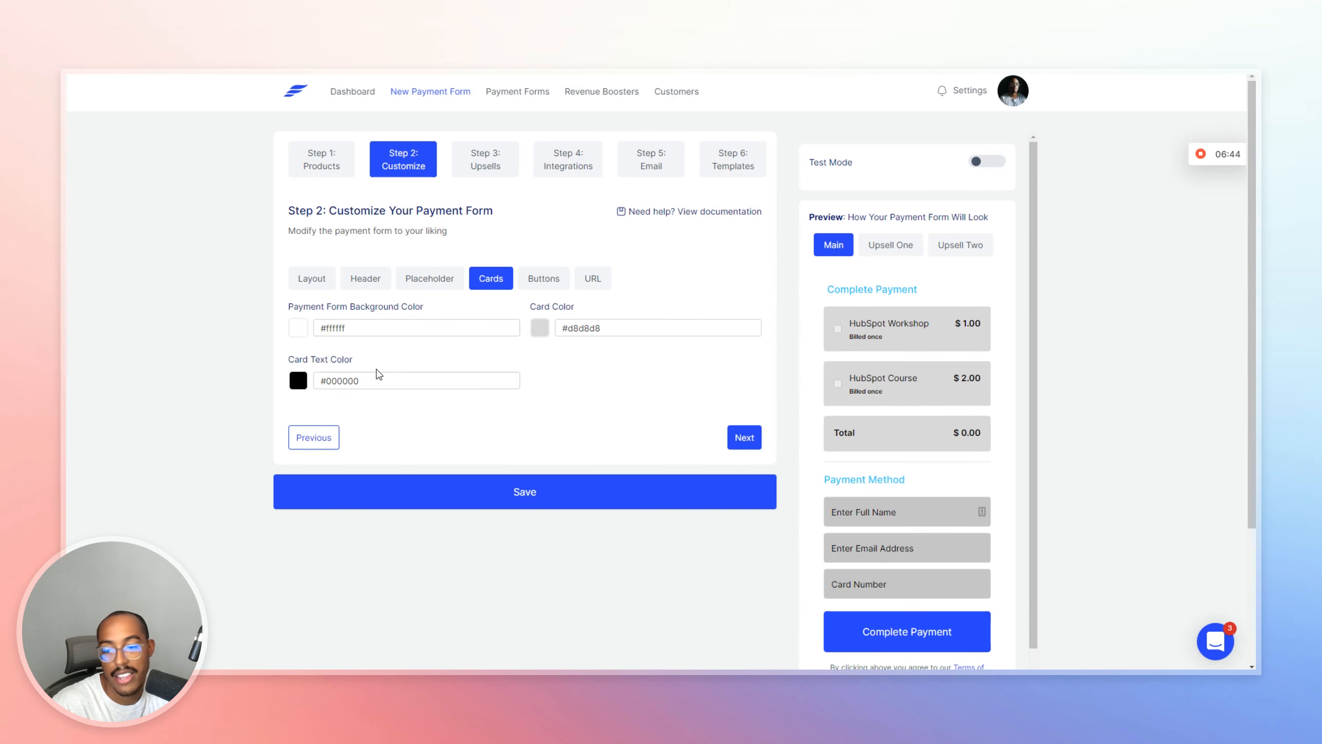
Set the payment form background color to very light gray #f2f2f2.
click(299, 330)
click(301, 336)
drag(631, 308, 543, 280)
click(447, 303)
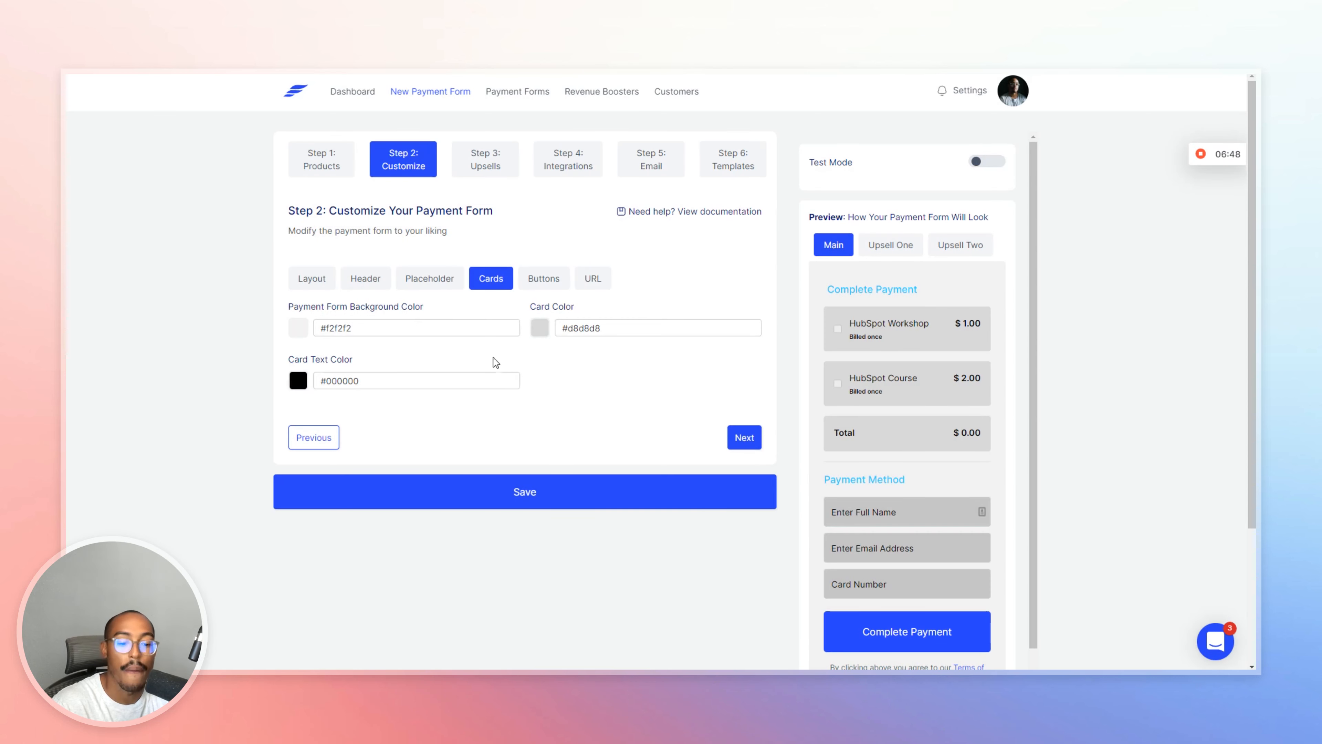
Set the payment form's button color to black #000000.
click(543, 278)
click(540, 327)
click(656, 363)
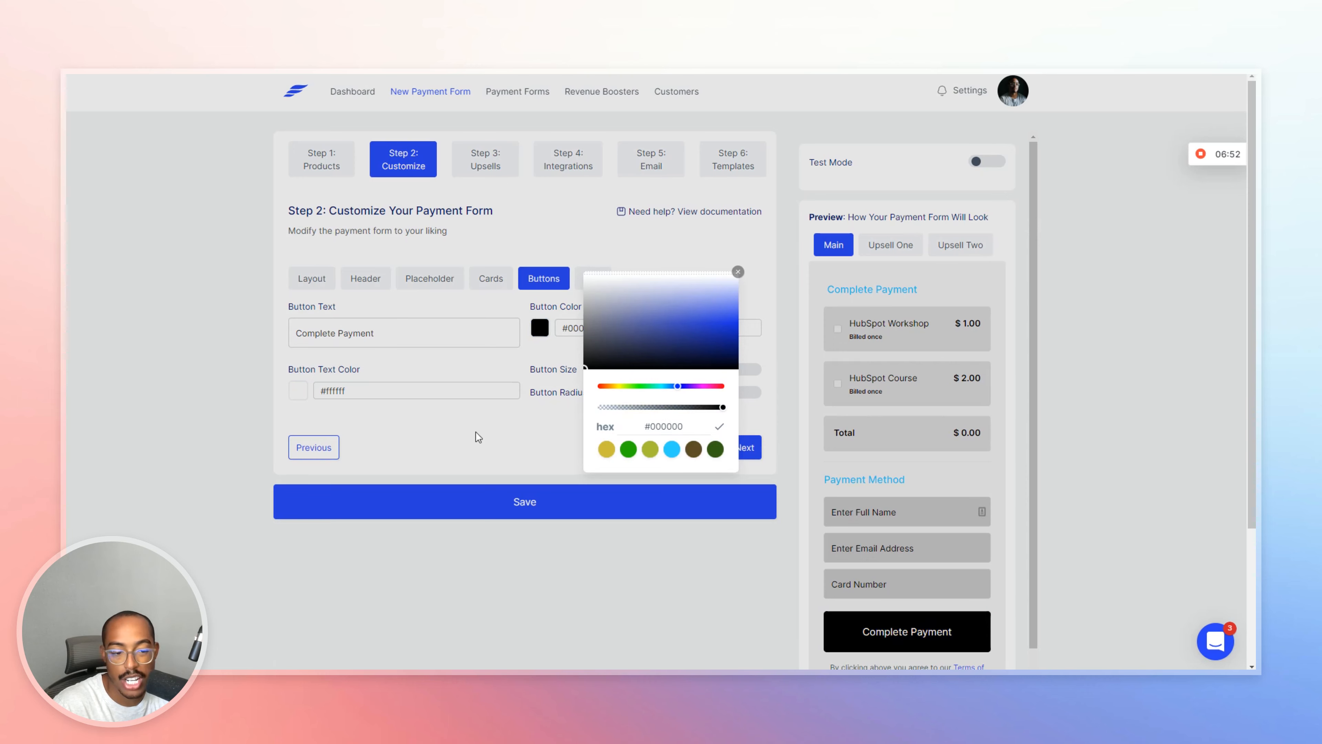
click(852, 588)
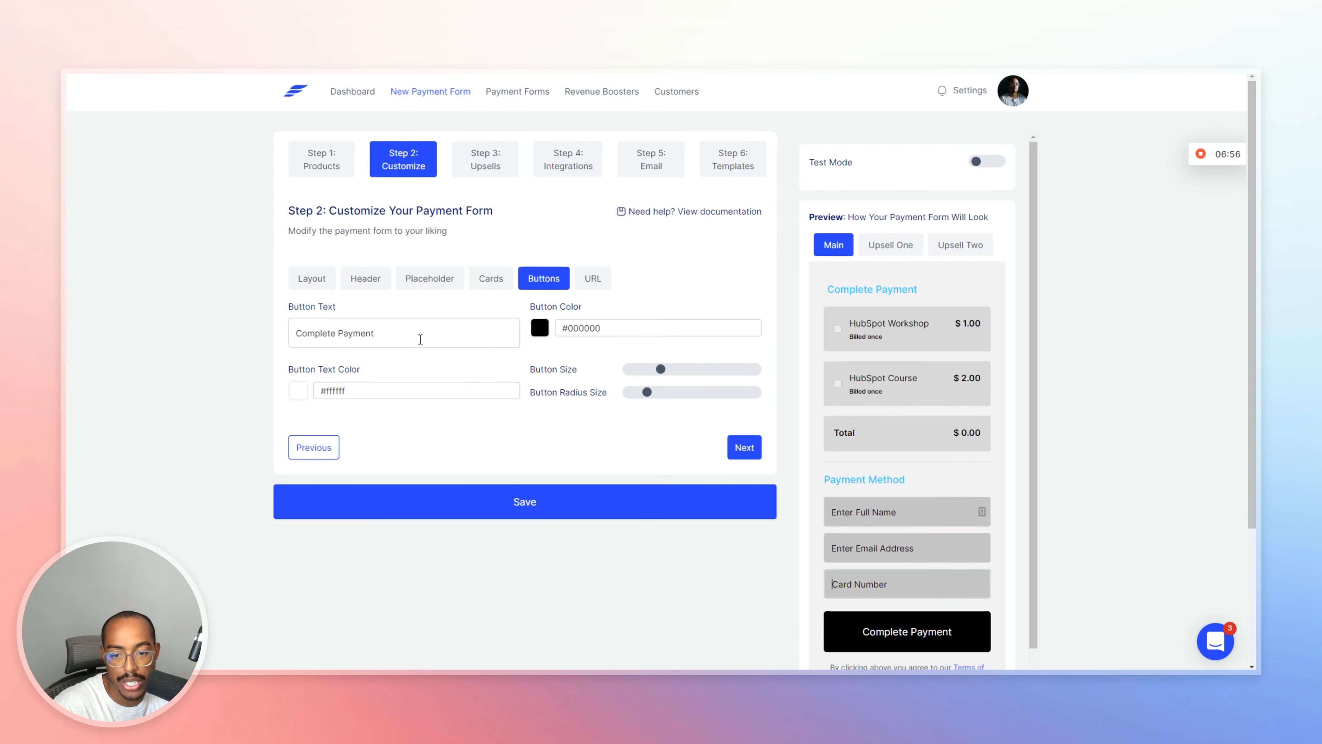
Change the button text to Complete Checkout and move on to the Upsells step.
double_click(354, 334)
text(Checkout)
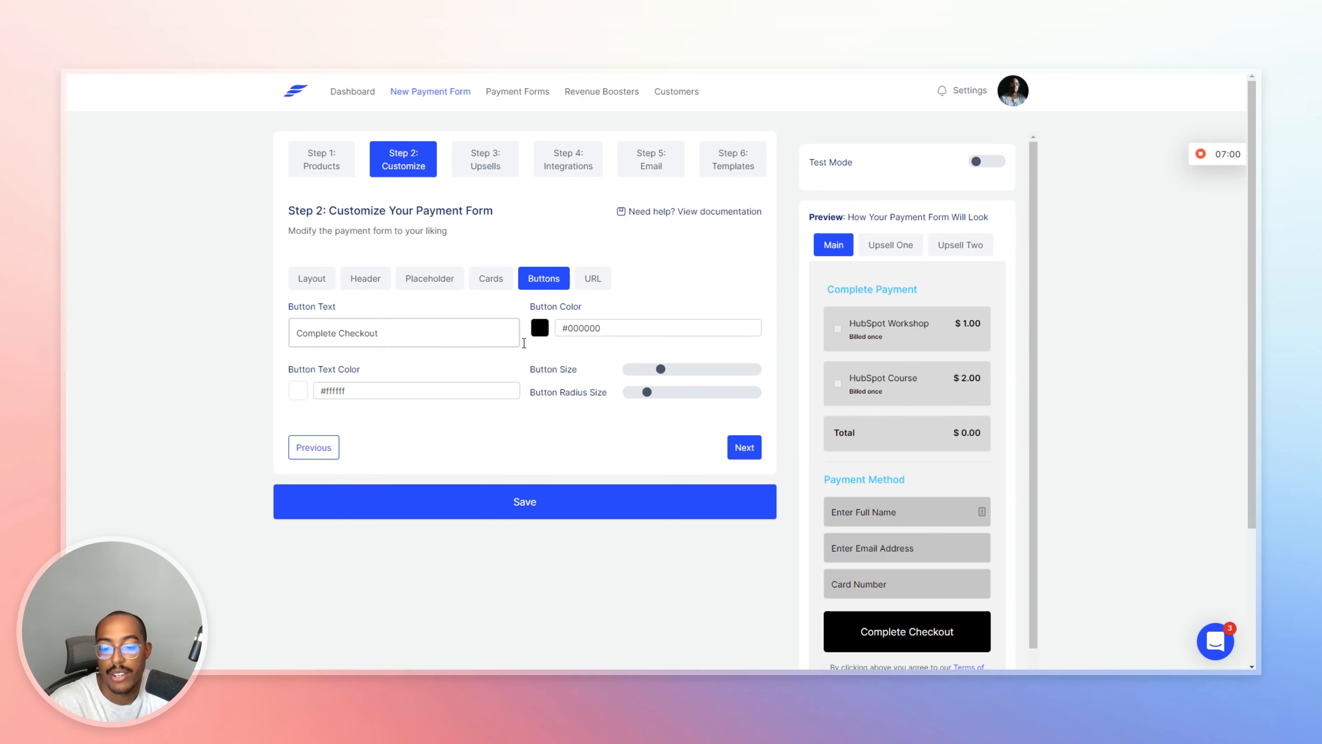
click(745, 447)
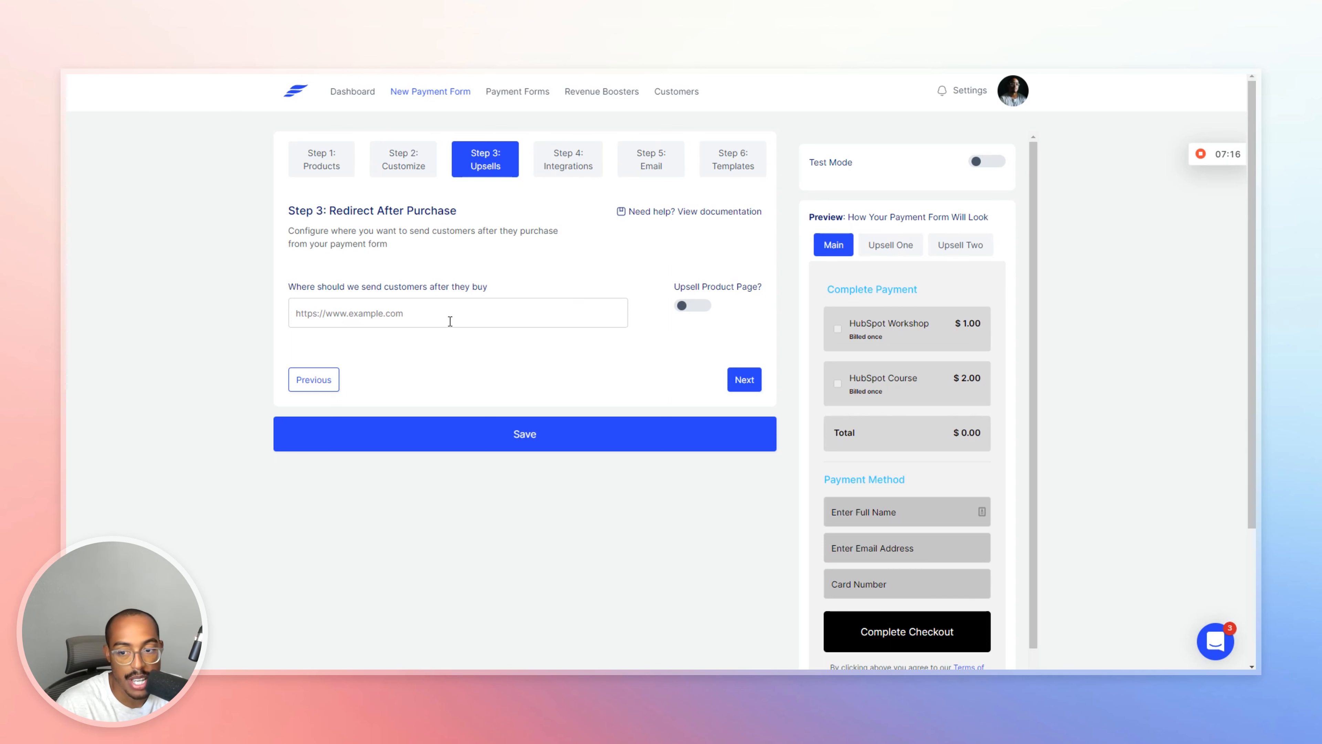
Enable the upsell product page and set up the first upsell as HubSpot PDF with a price of 5.
click(693, 306)
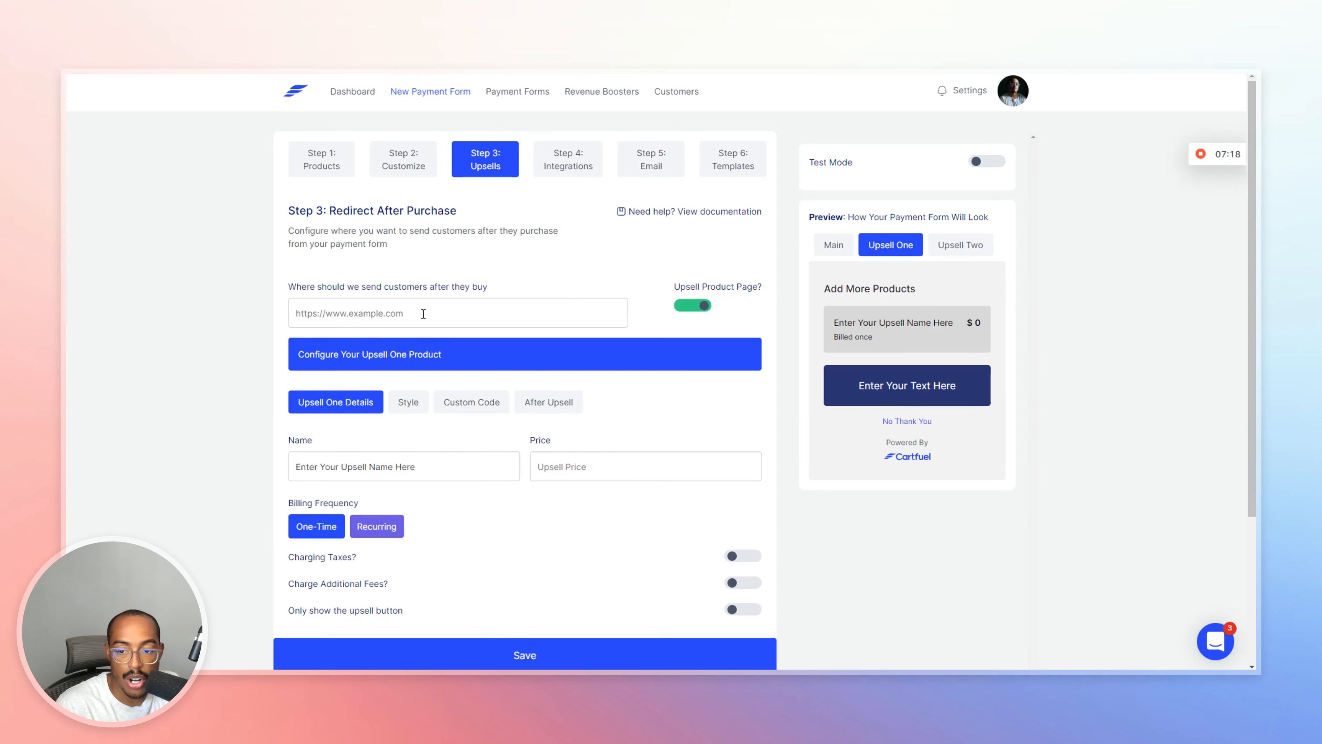
click(423, 314)
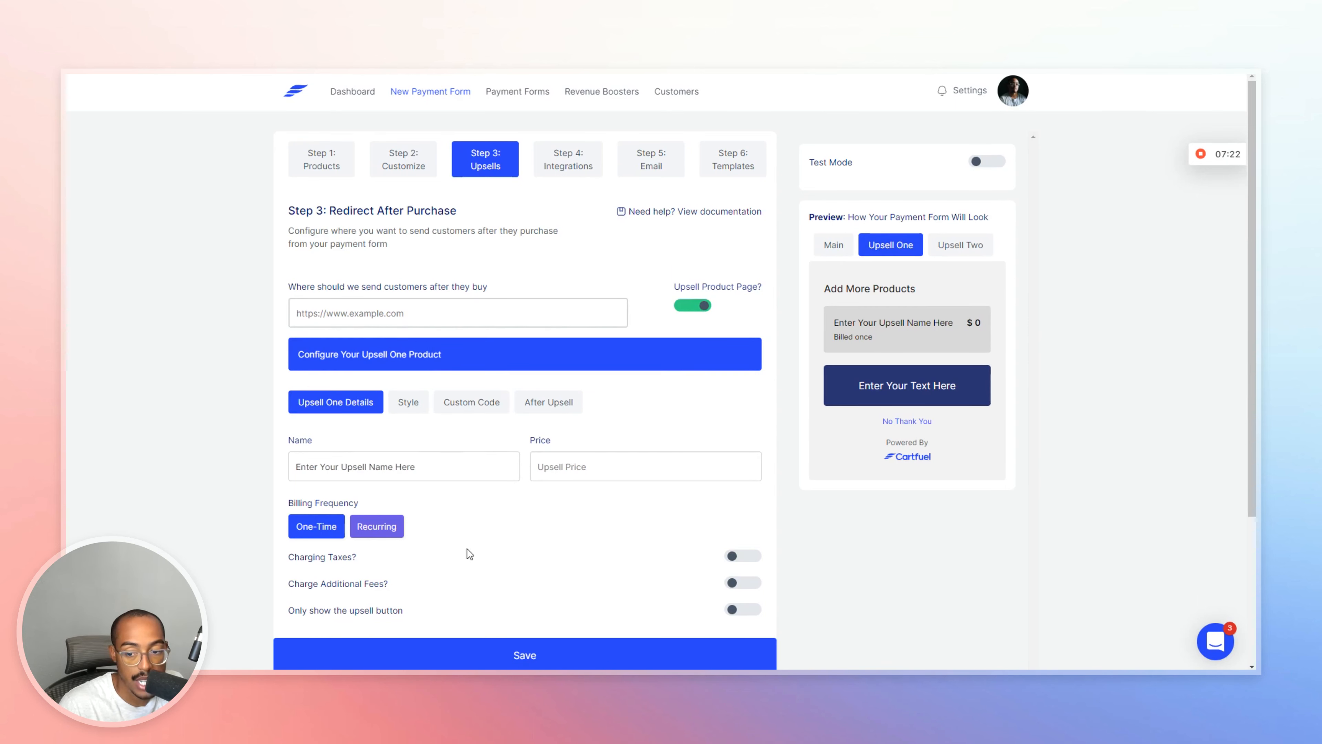
double_click(399, 469)
drag(431, 472, 262, 466)
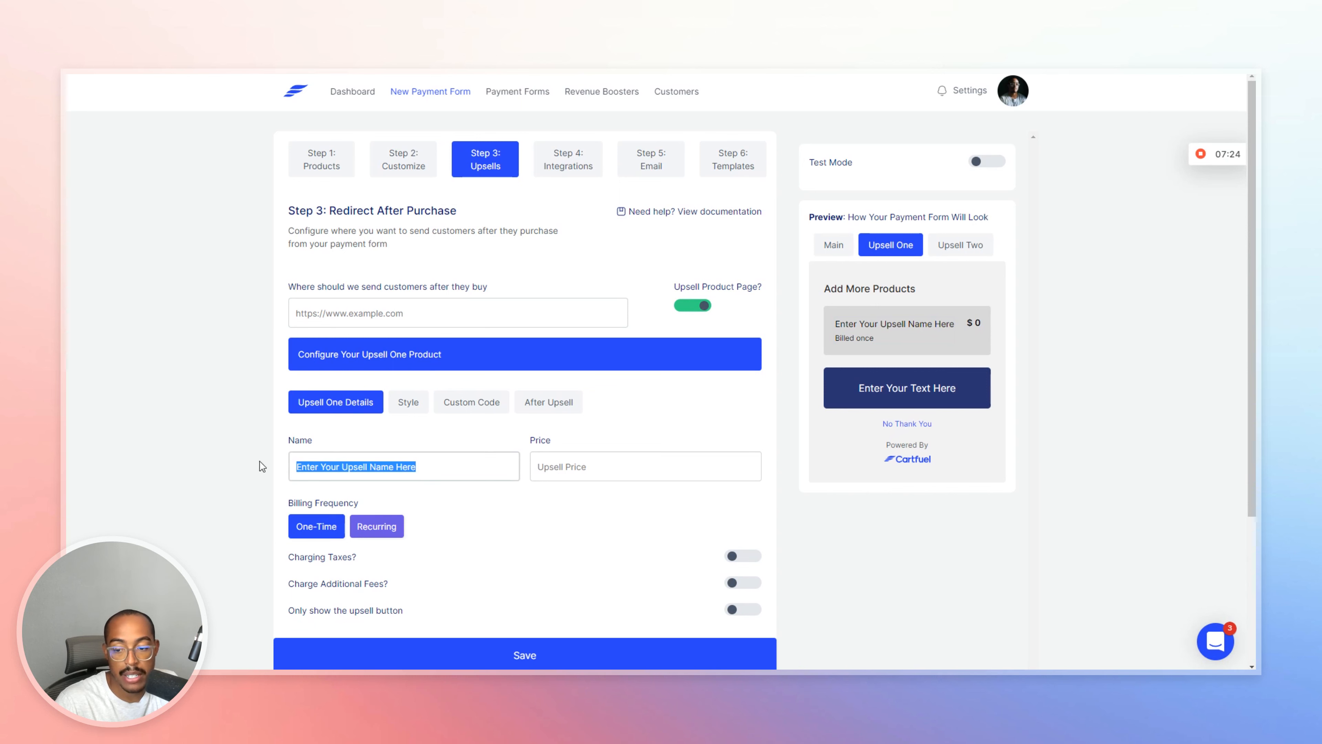
text(HubSpot)
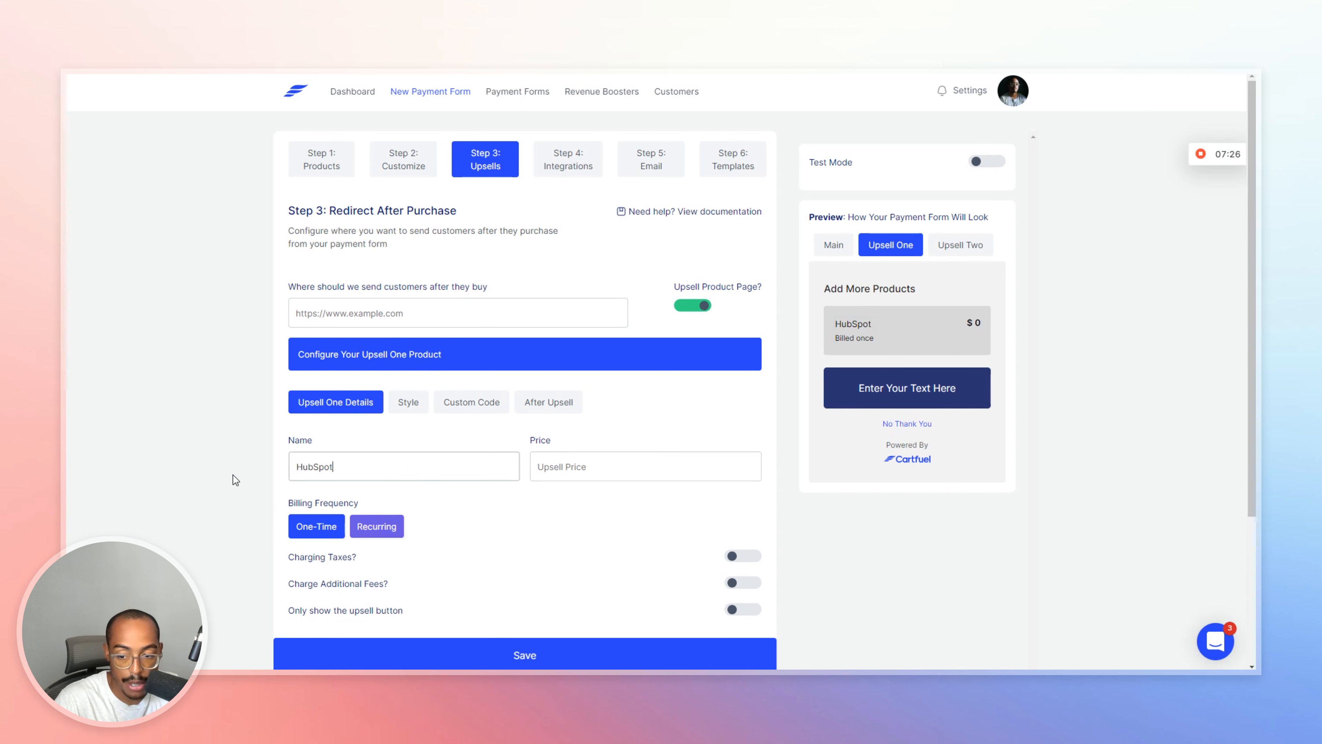
text( PDF)
click(617, 467)
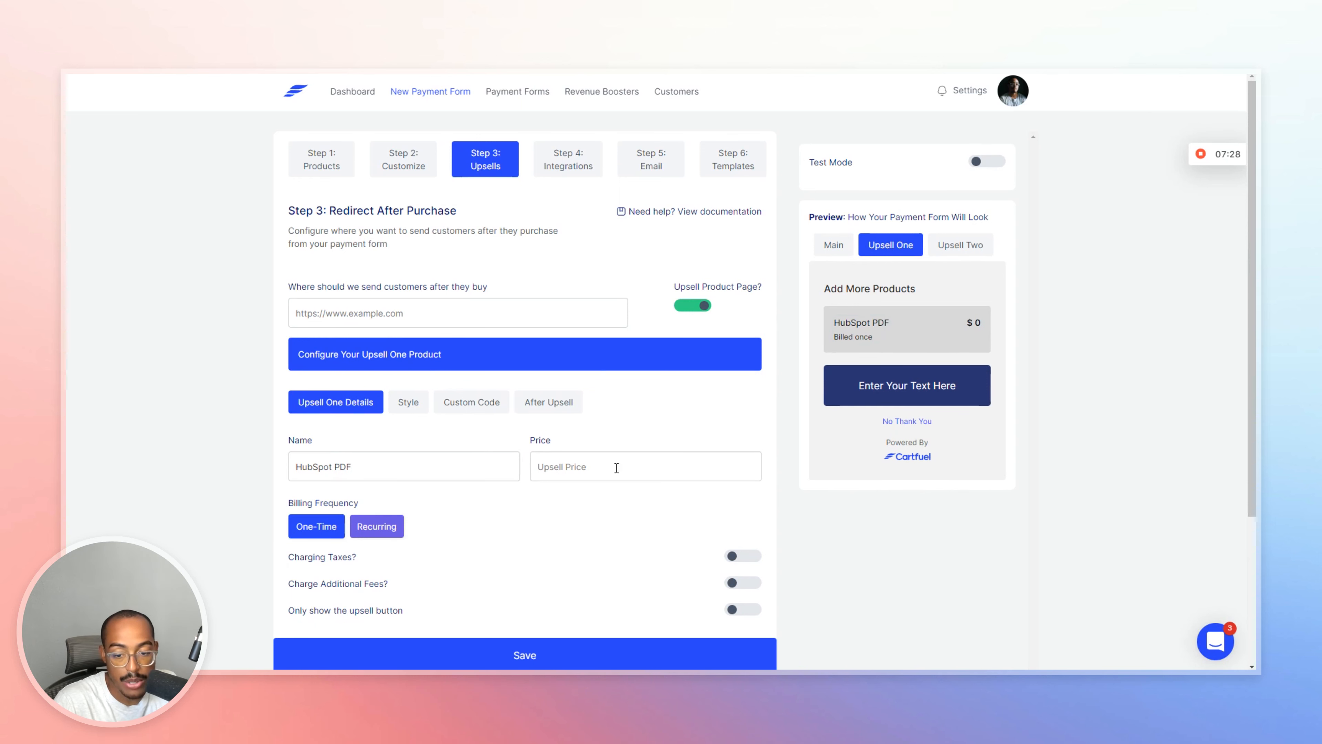
text(5)
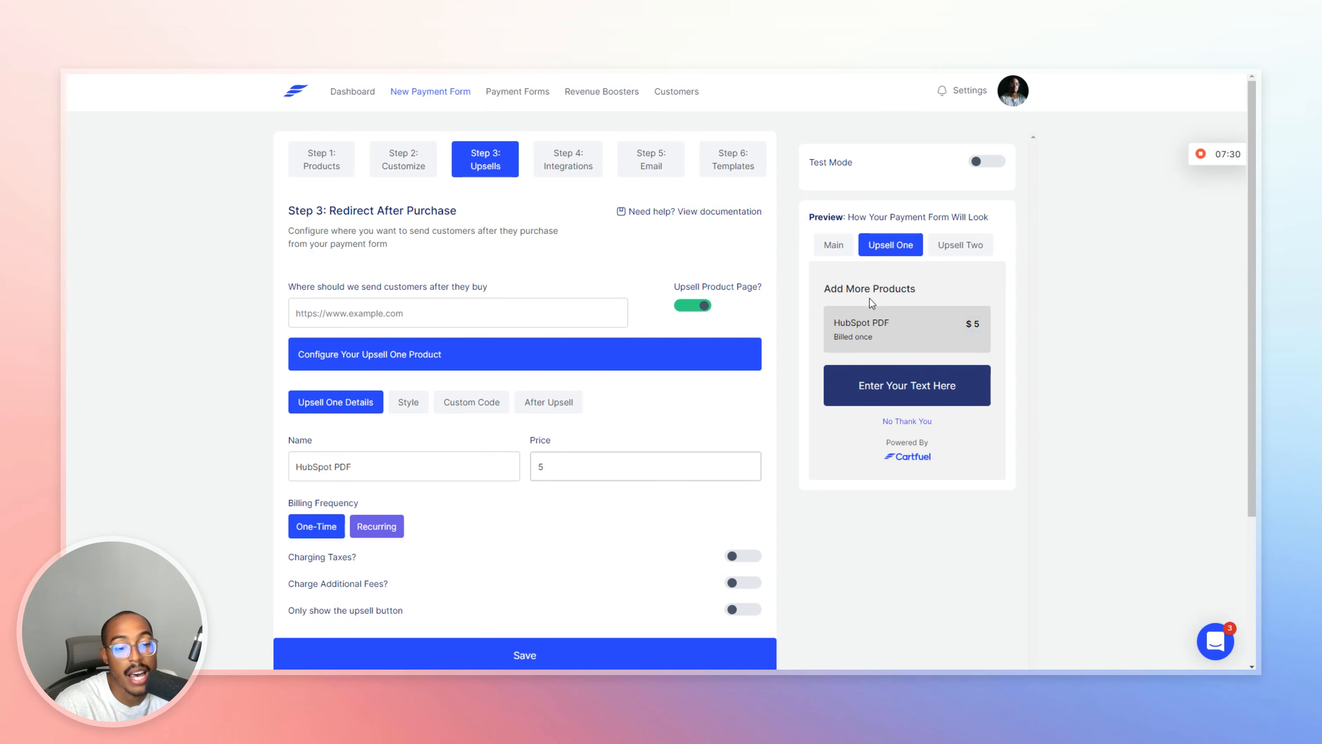
Compare the main form preview with the Upsell One preview and turn off the upsell product page.
click(836, 244)
click(870, 249)
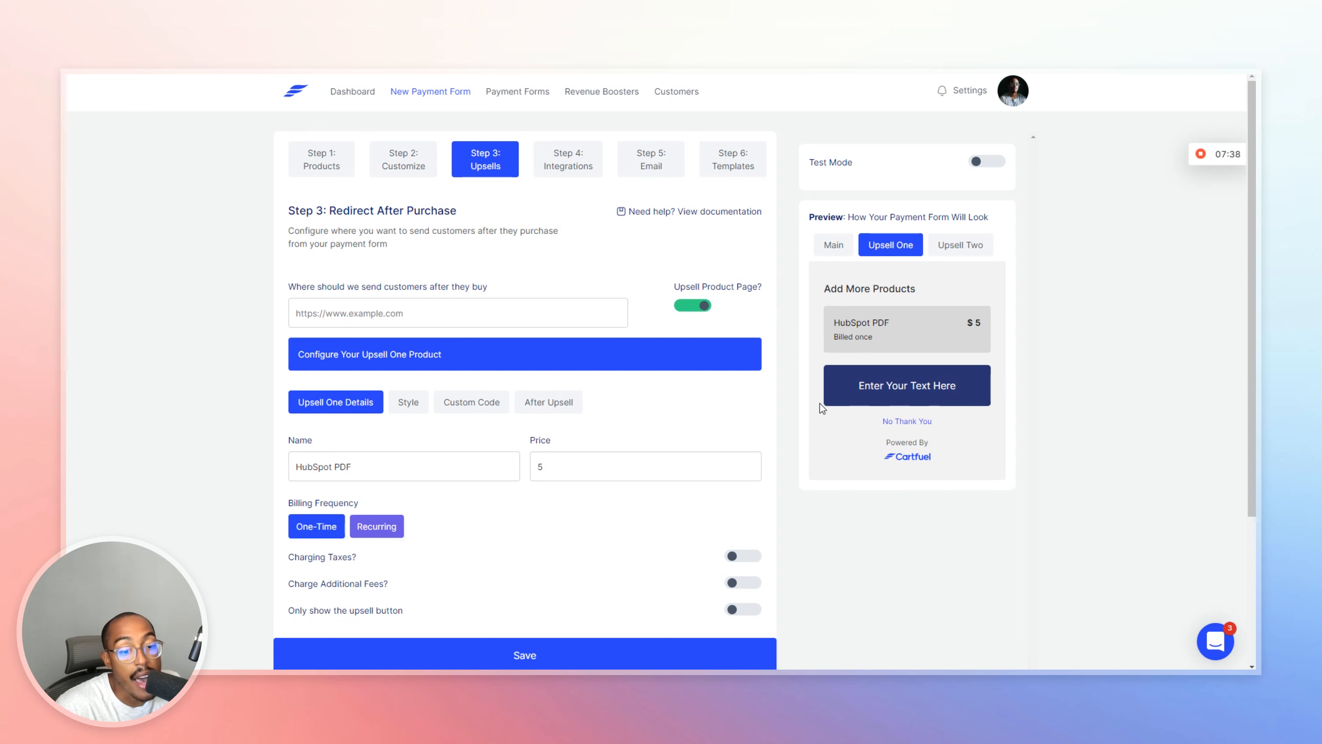
click(844, 254)
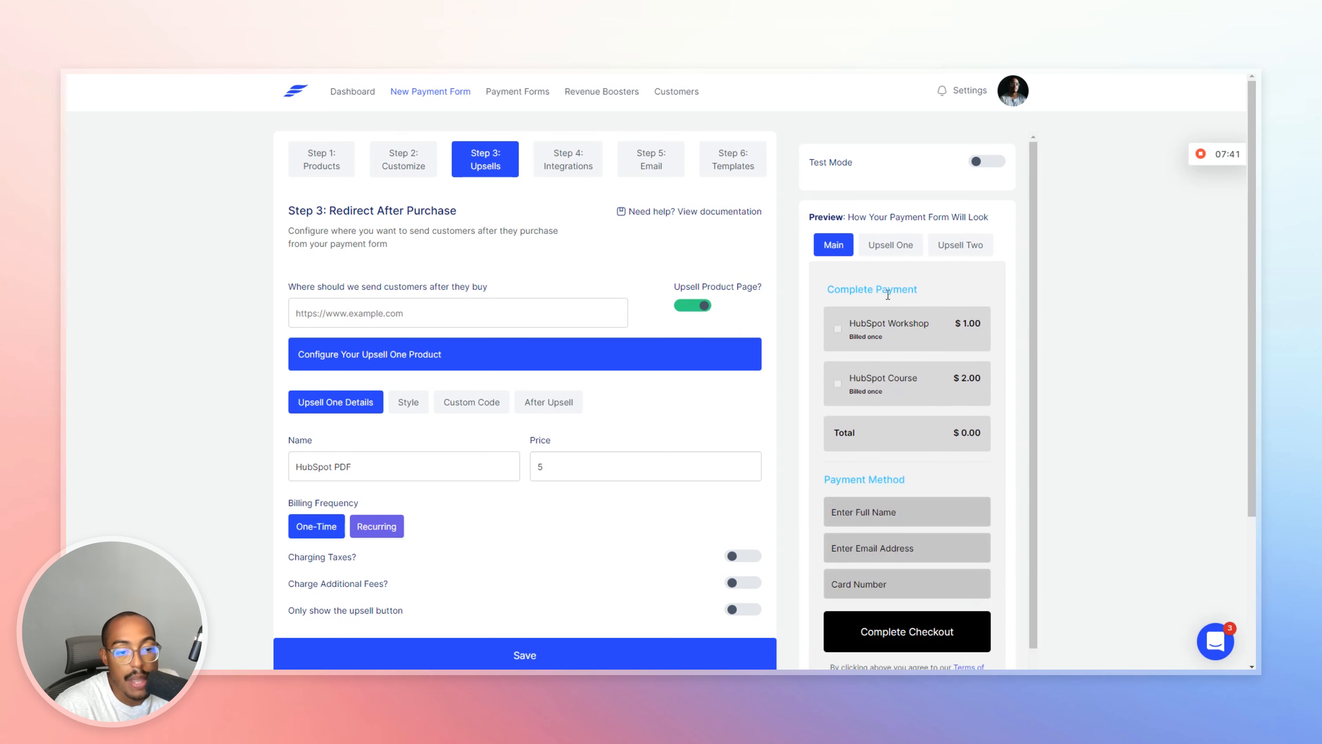
click(899, 257)
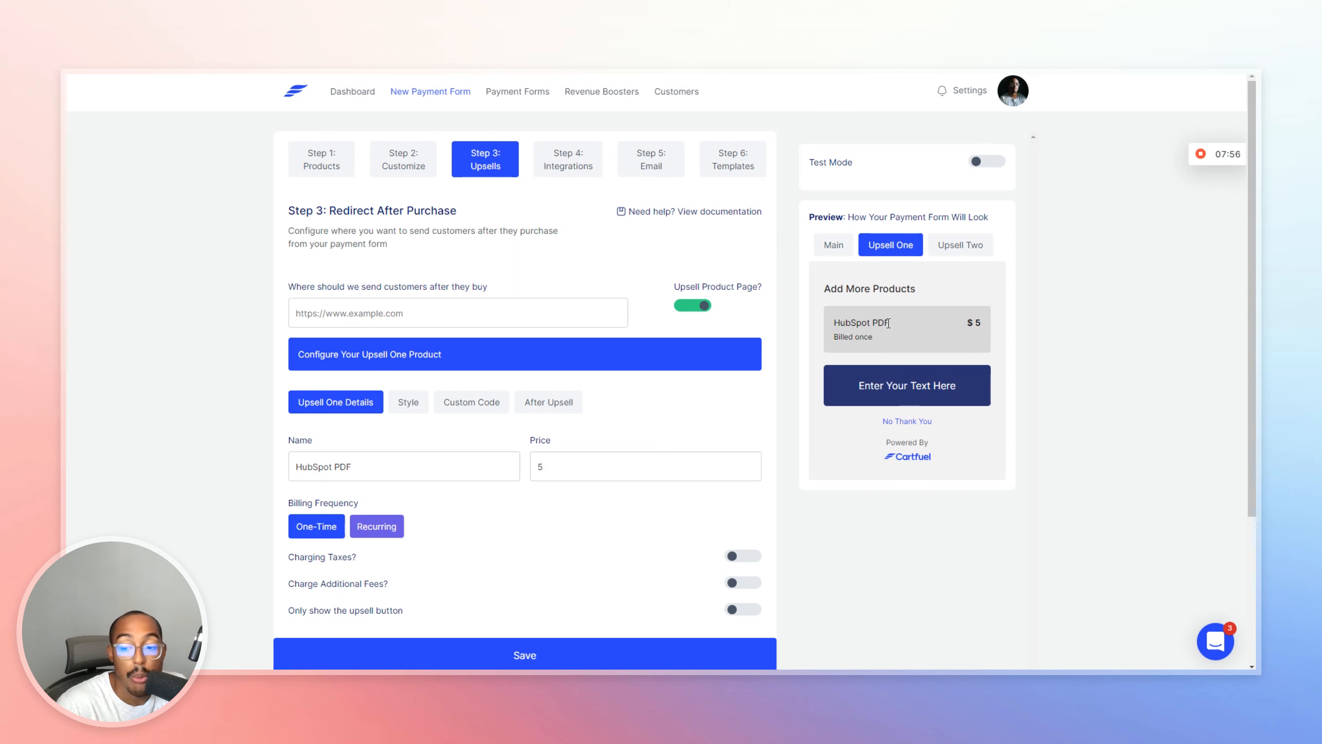
click(683, 308)
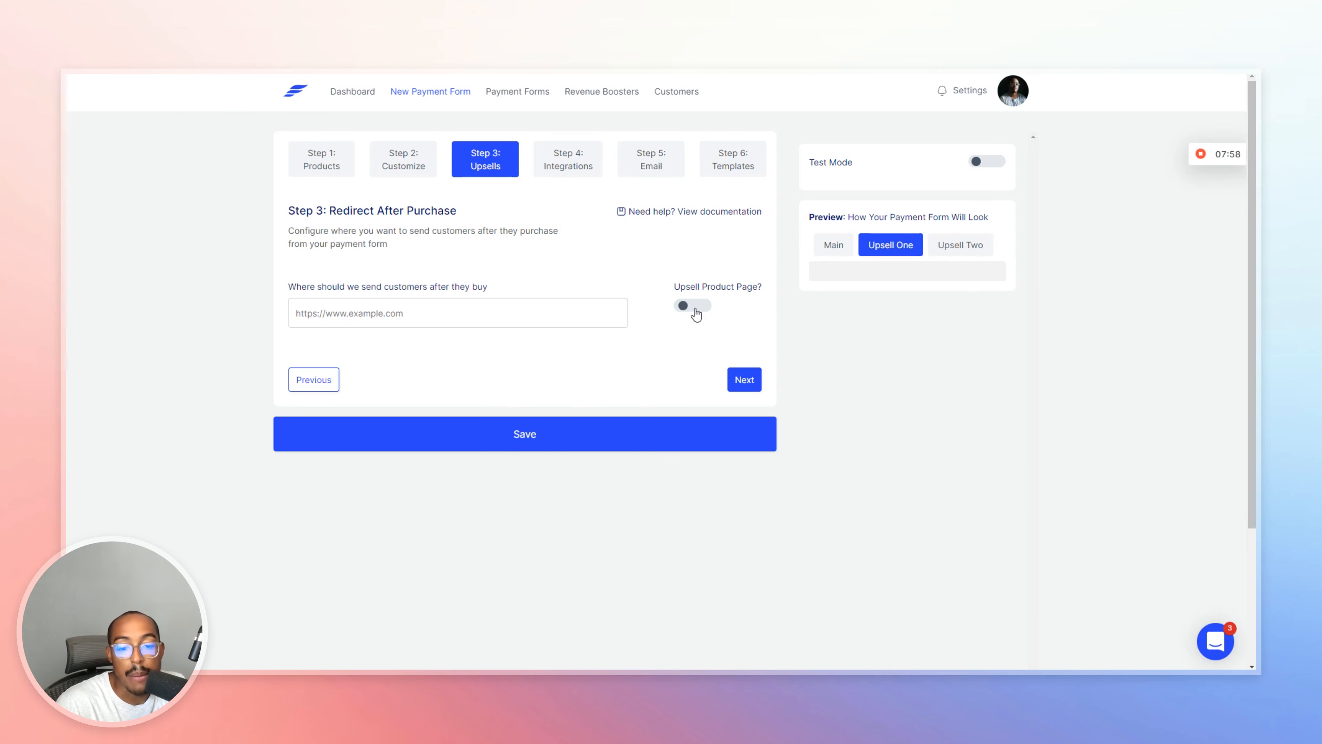
click(430, 315)
text(ht)
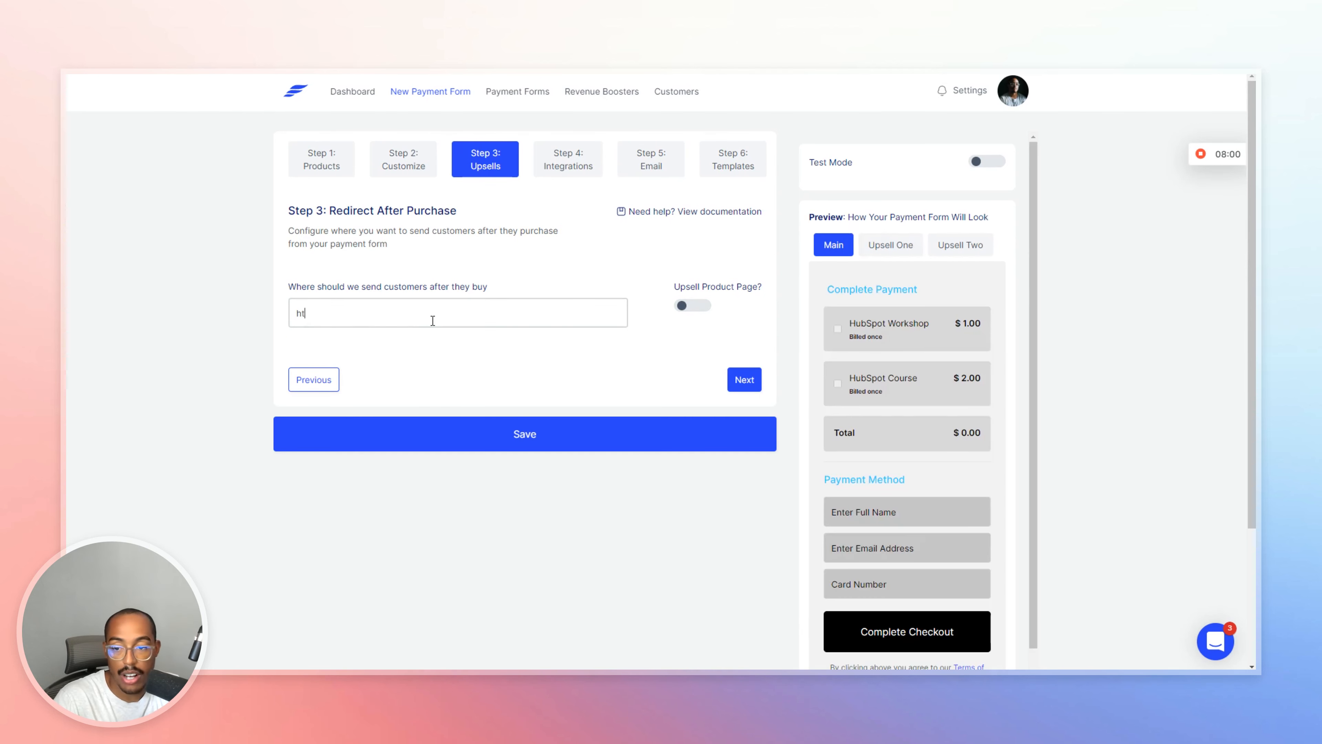
text(tps://ca)
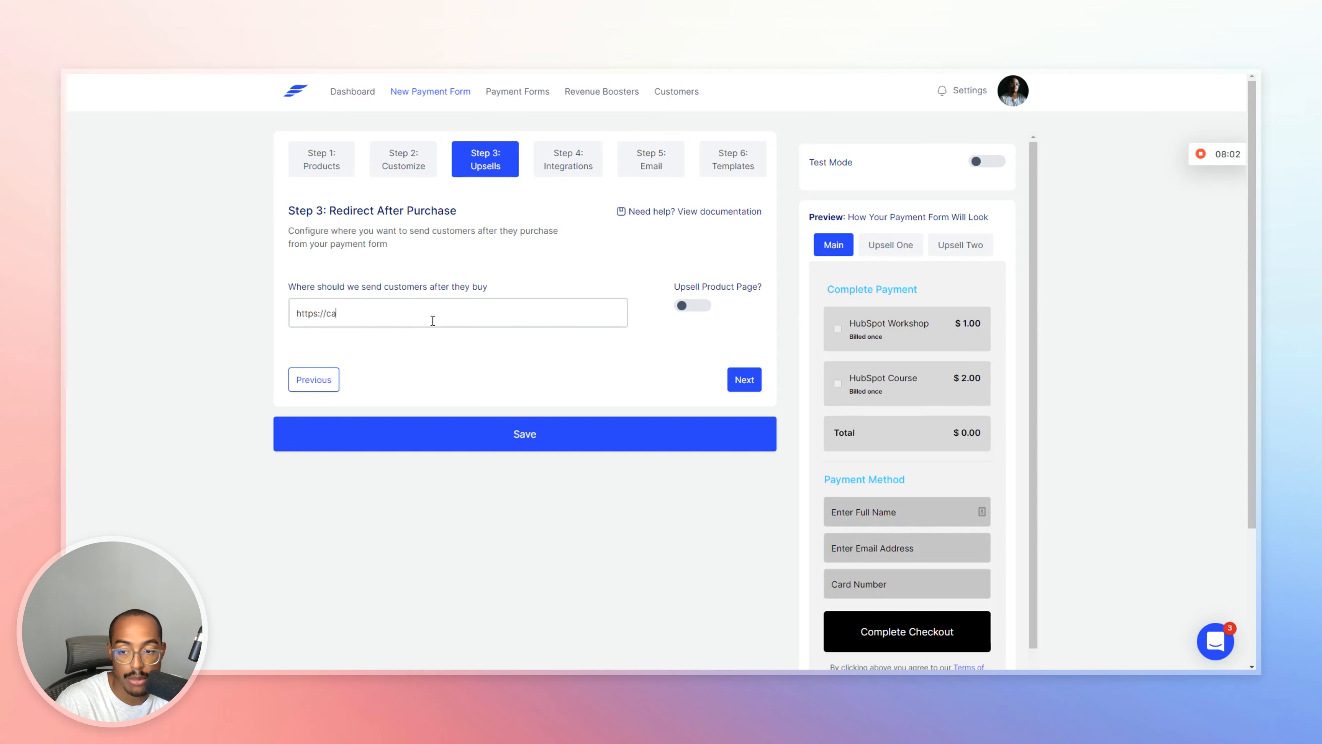
text(rtfi)
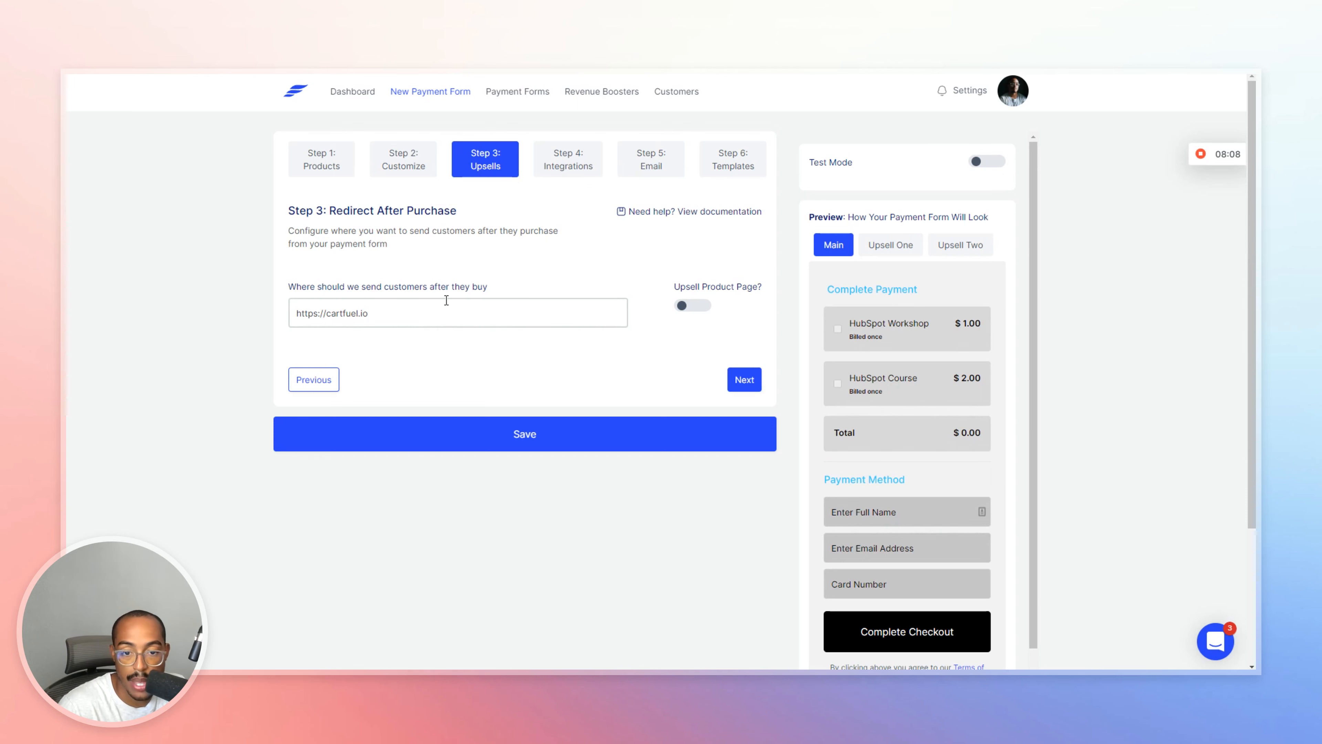
Enable integrations for the main products and start a HubSpot deal integration named Purchased Workshop.
click(742, 381)
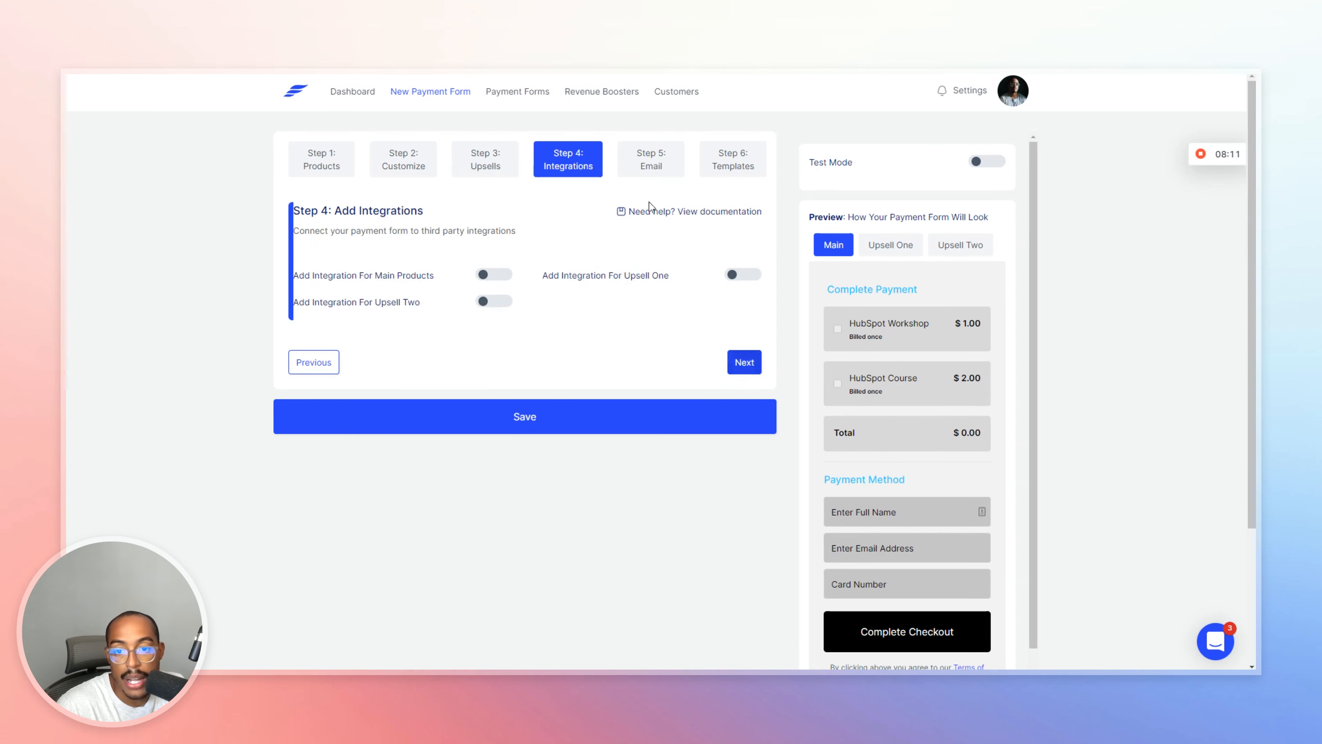
click(483, 280)
click(451, 335)
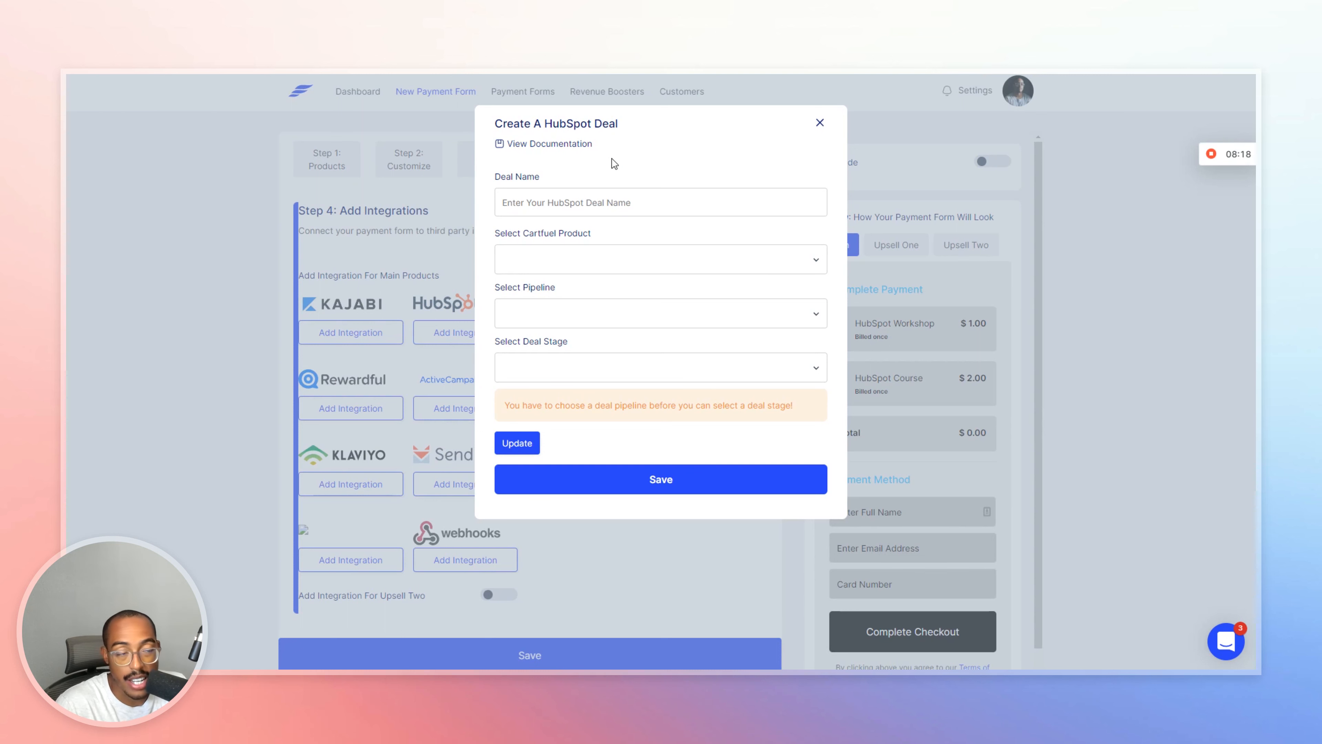
click(595, 193)
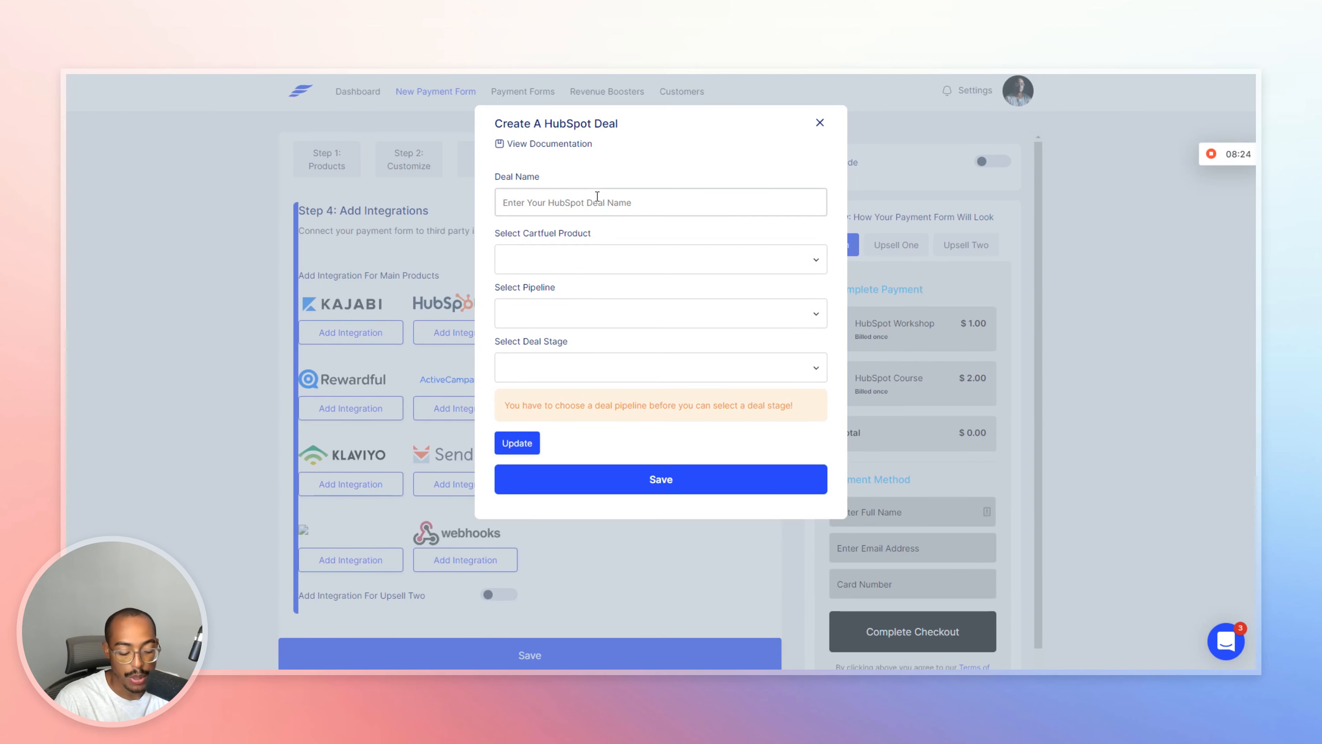
text(Purchased Workshop)
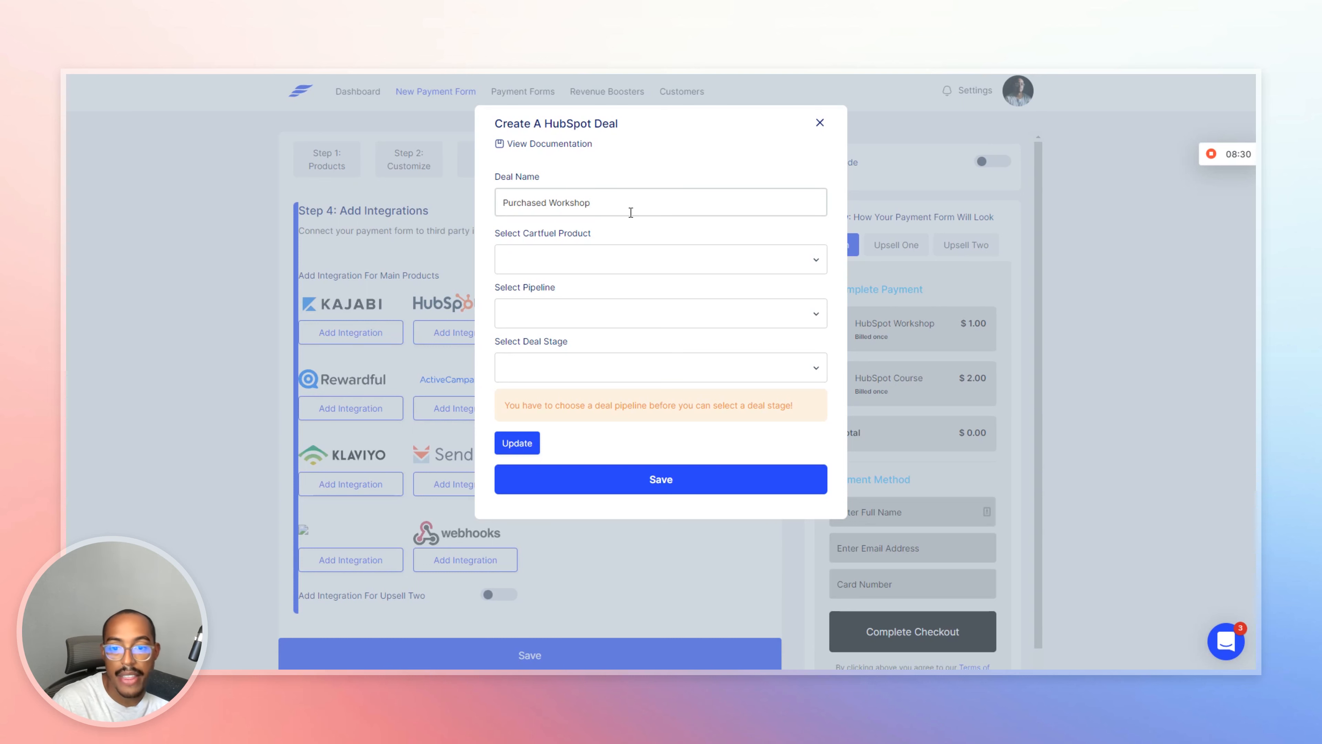
Assign the deal to the HubSpot Workshop product, Sales Pipeline and New Purchase stage, and save the integration.
click(505, 255)
click(572, 288)
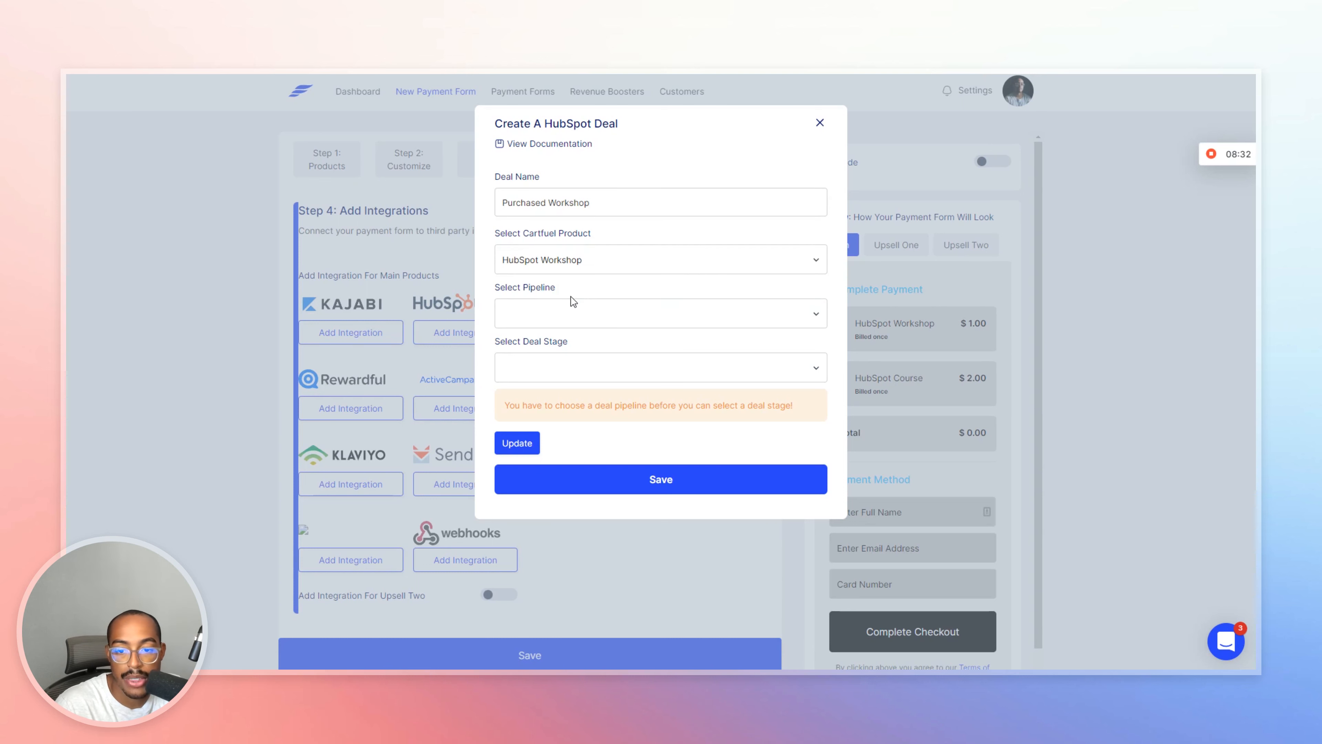
click(575, 309)
click(580, 344)
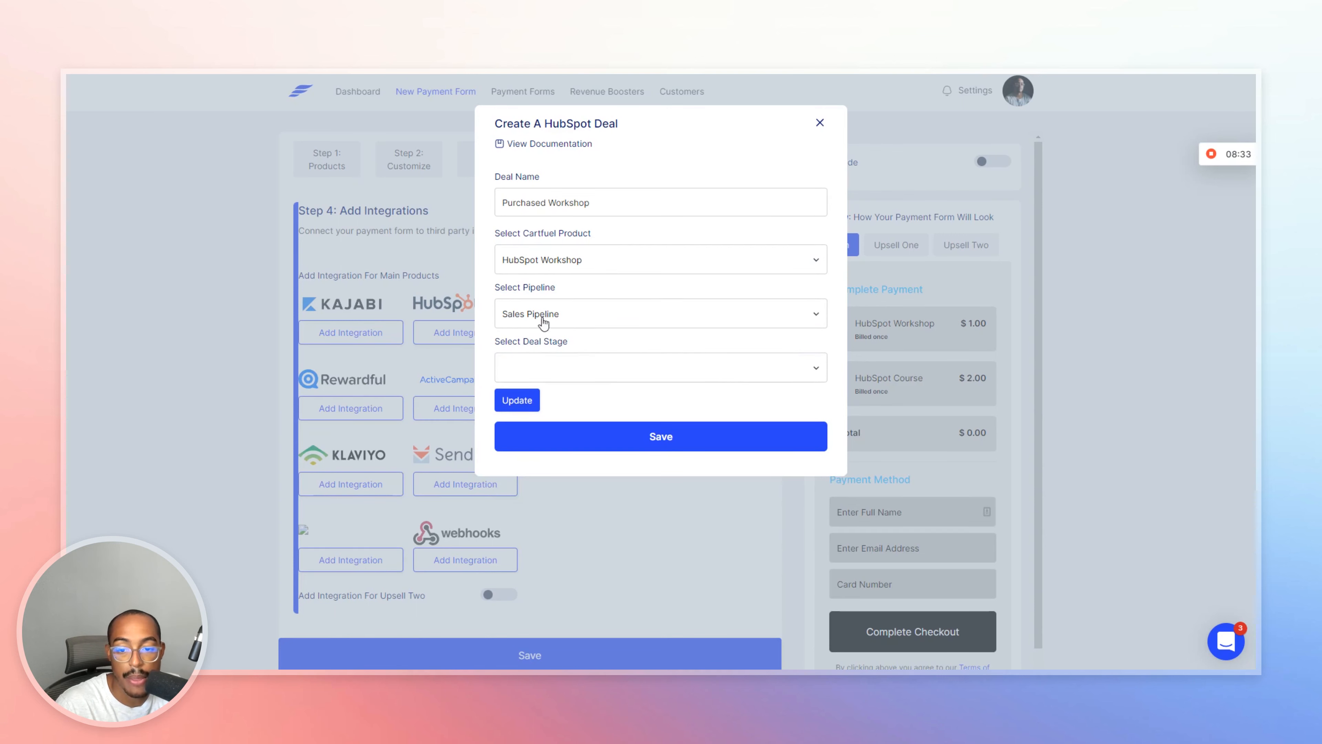
click(598, 372)
click(608, 395)
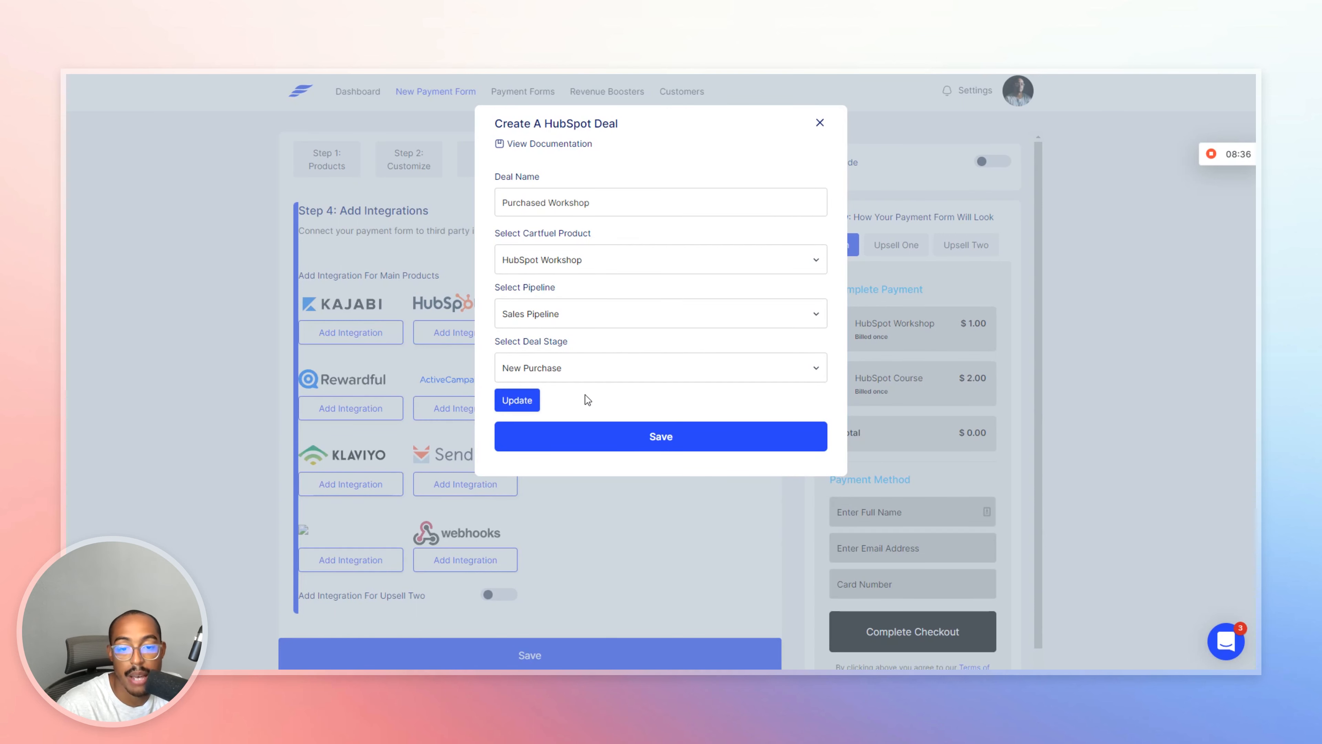
click(632, 441)
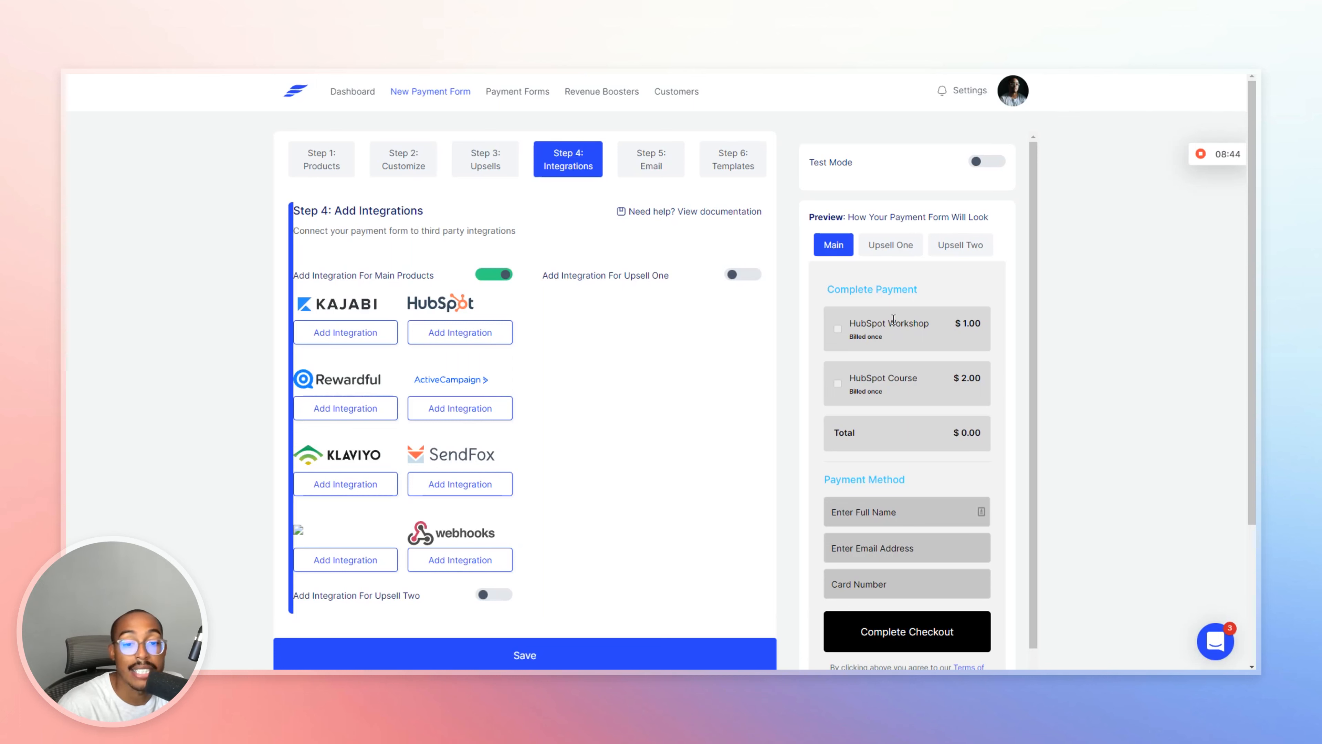
Open the payment form's email setup step.
click(668, 162)
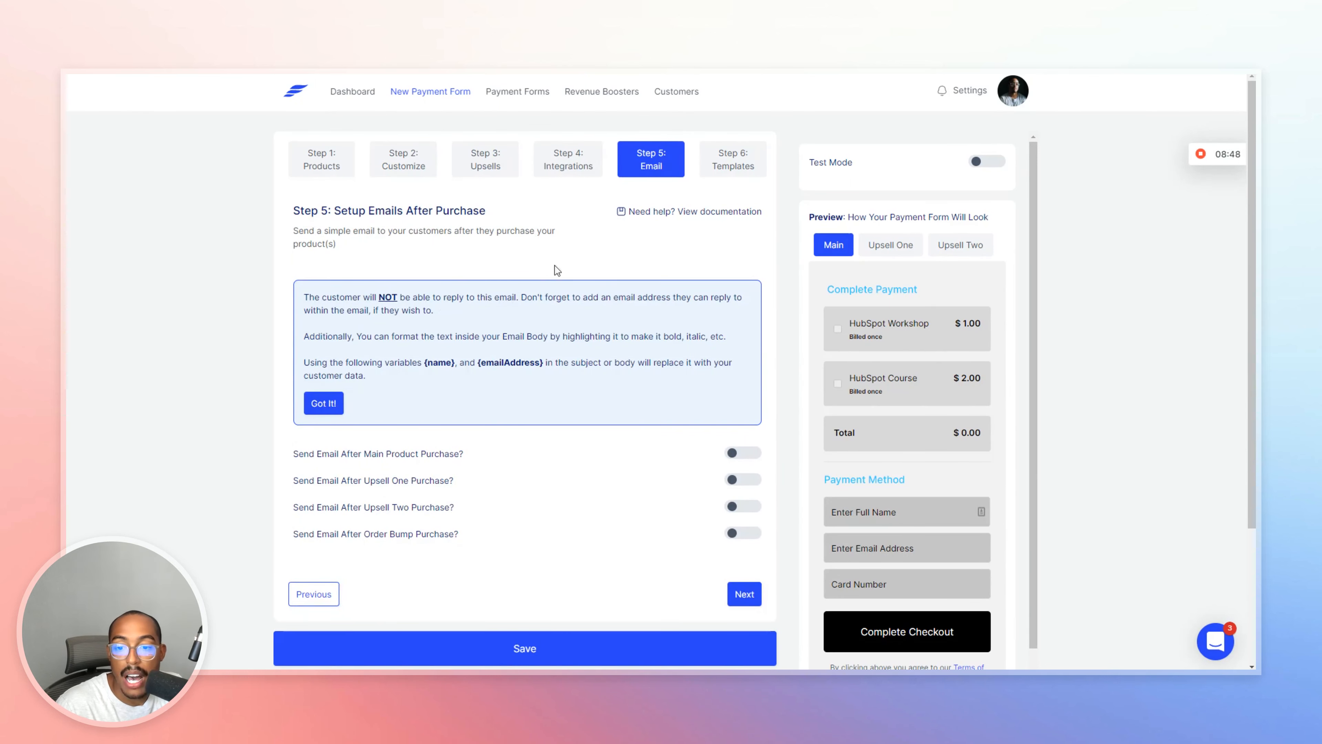
Examine the settings for the email sent after a main product purchase, leaving that email disabled.
click(736, 452)
scroll(577, 498, down, 4)
scroll(578, 498, up, 4)
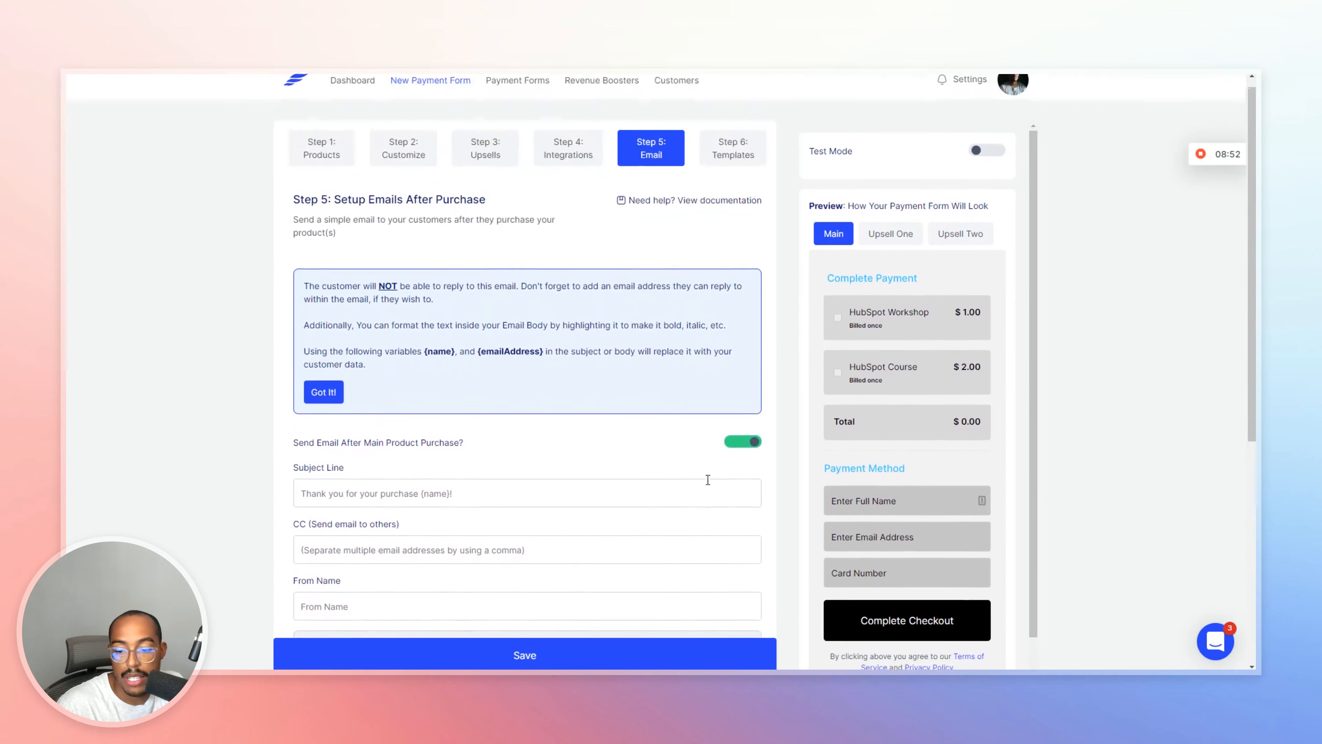
click(741, 453)
Check the payment form's template customization options, return to the email setup step and save the form.
click(742, 152)
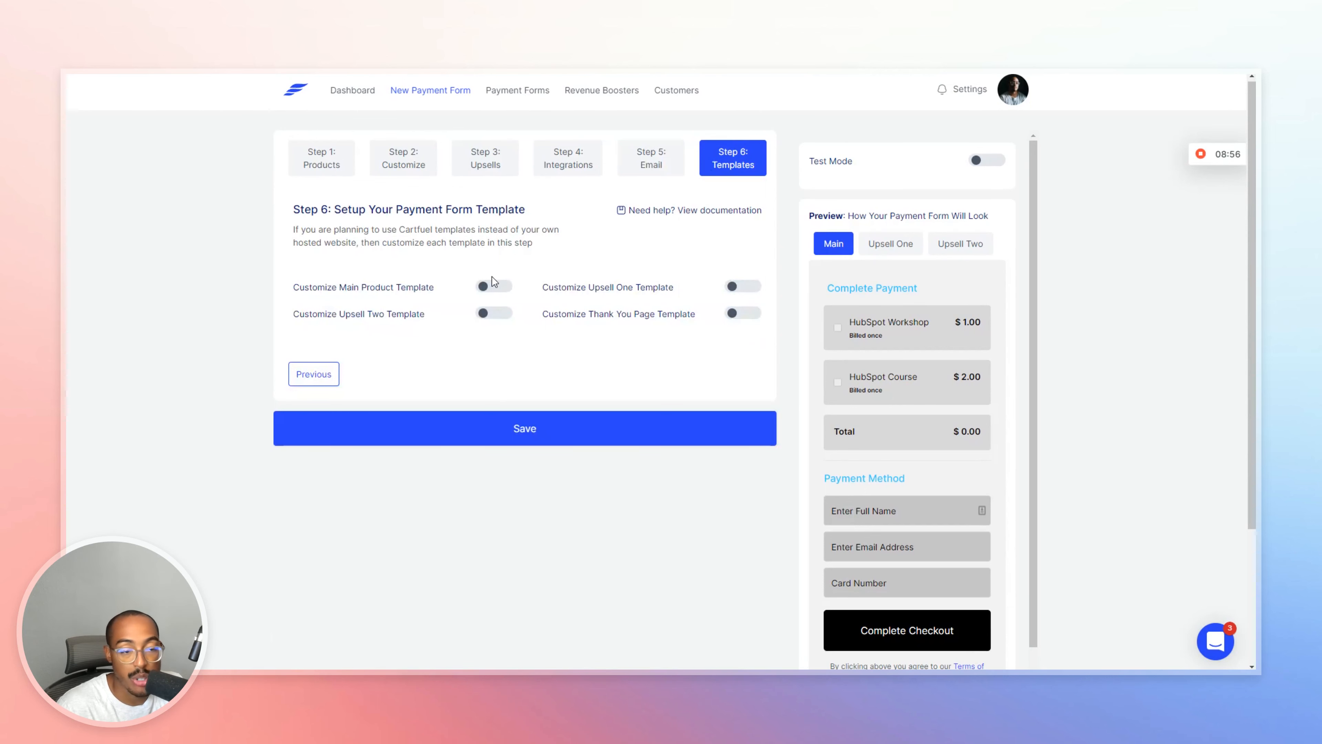
click(663, 164)
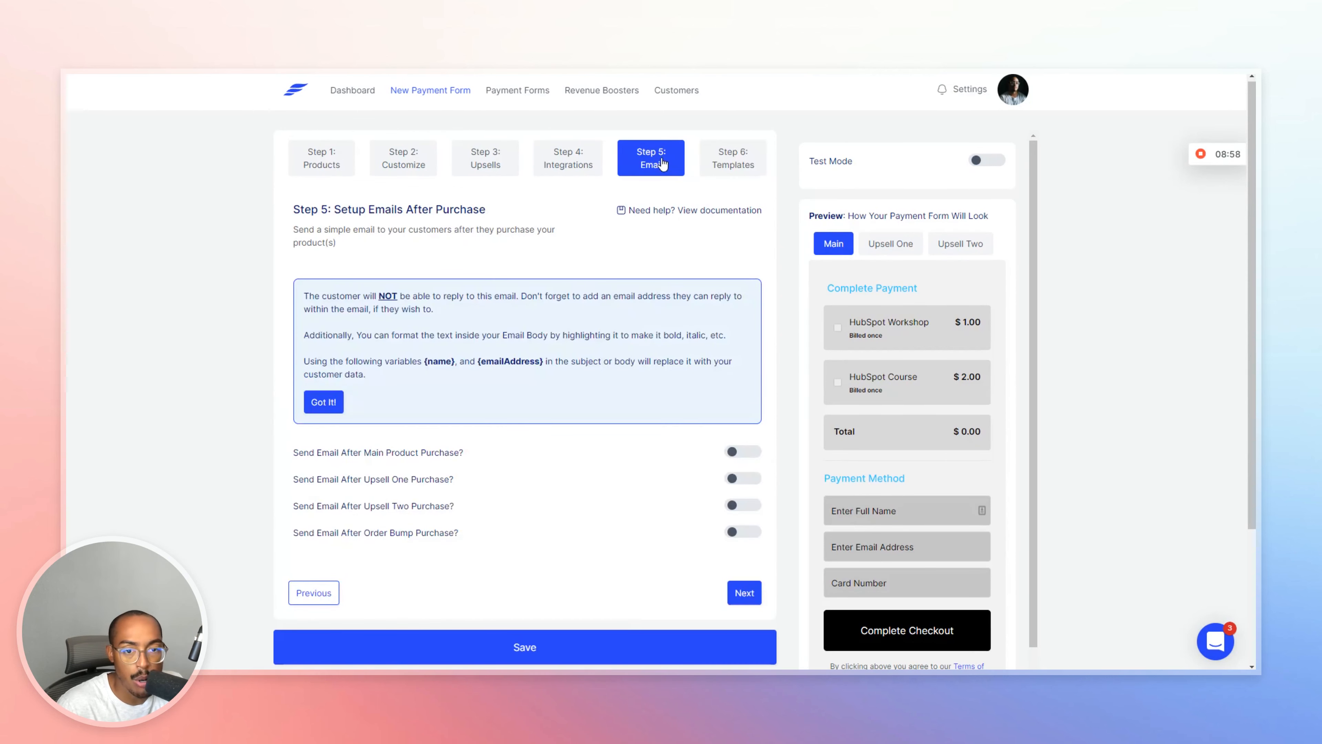
click(729, 170)
click(638, 161)
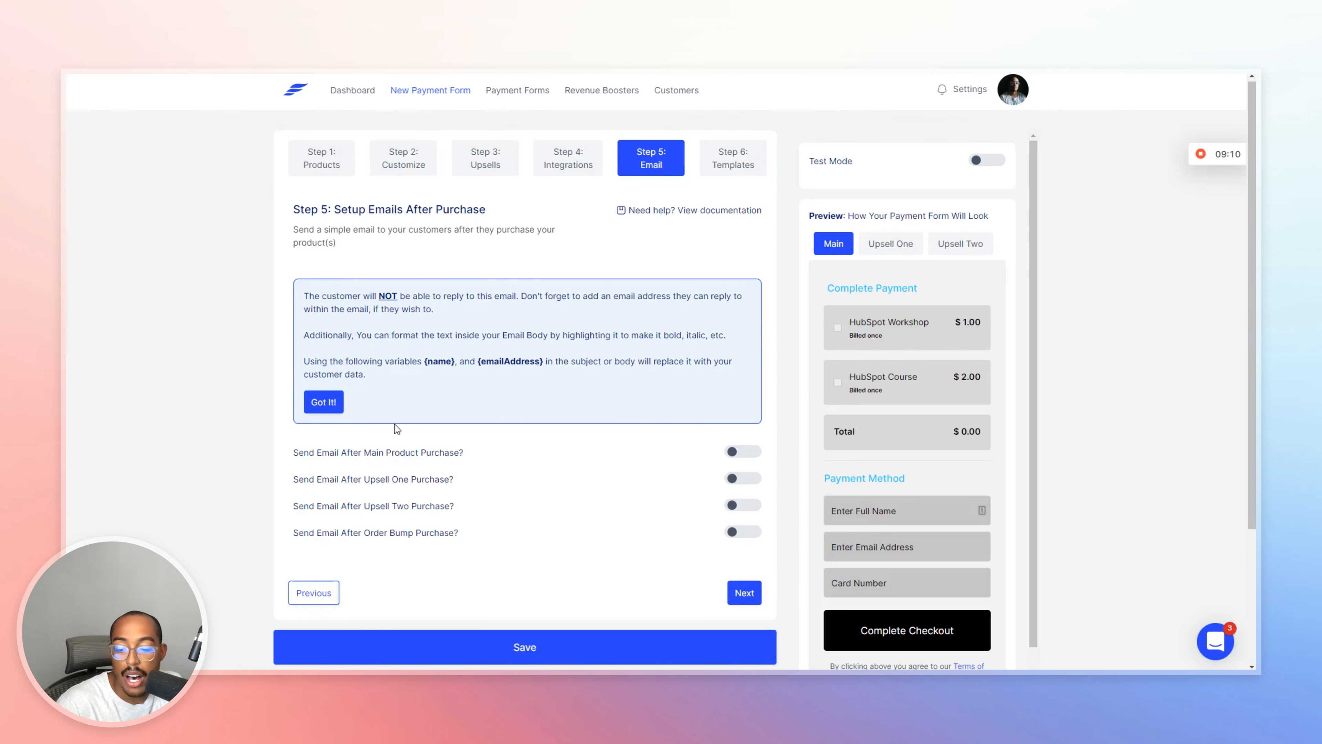
click(489, 639)
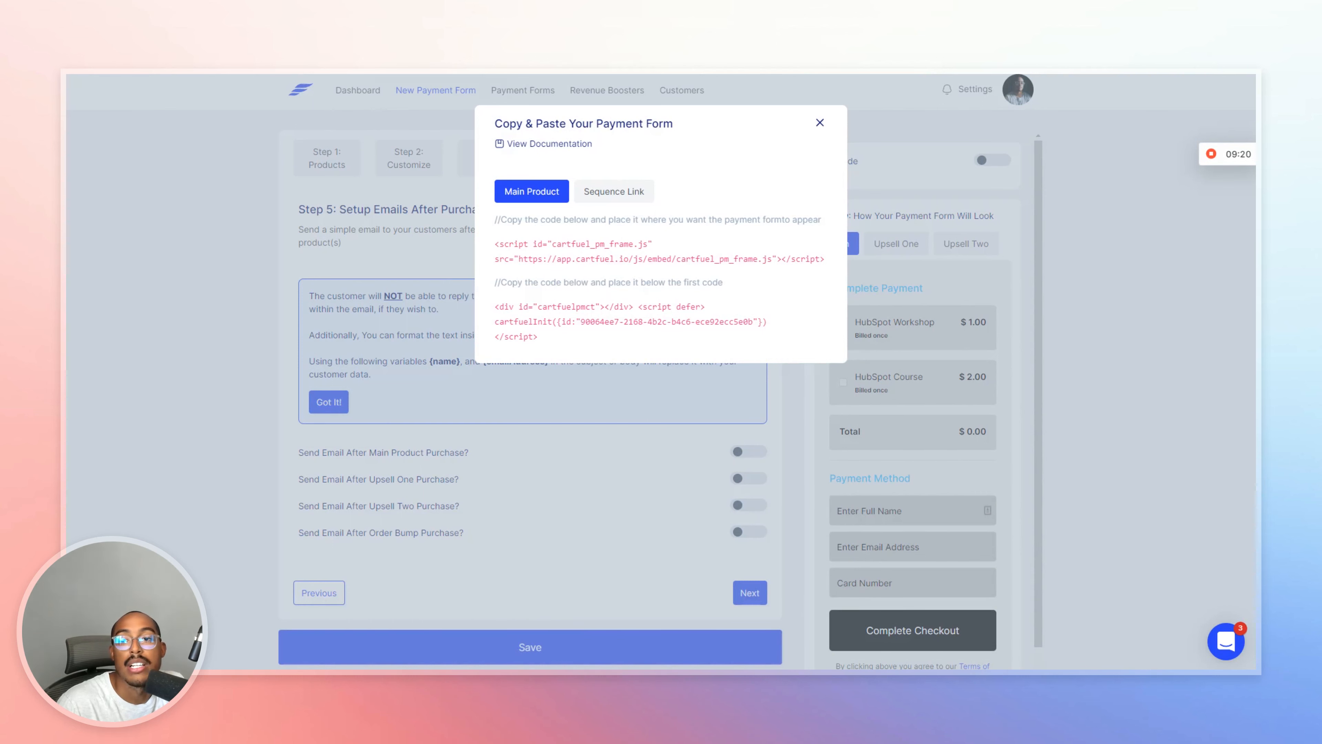
Switch to HubSpot and open the Sell Digital Courses landing page for editing.
click(401, 38)
click(270, 130)
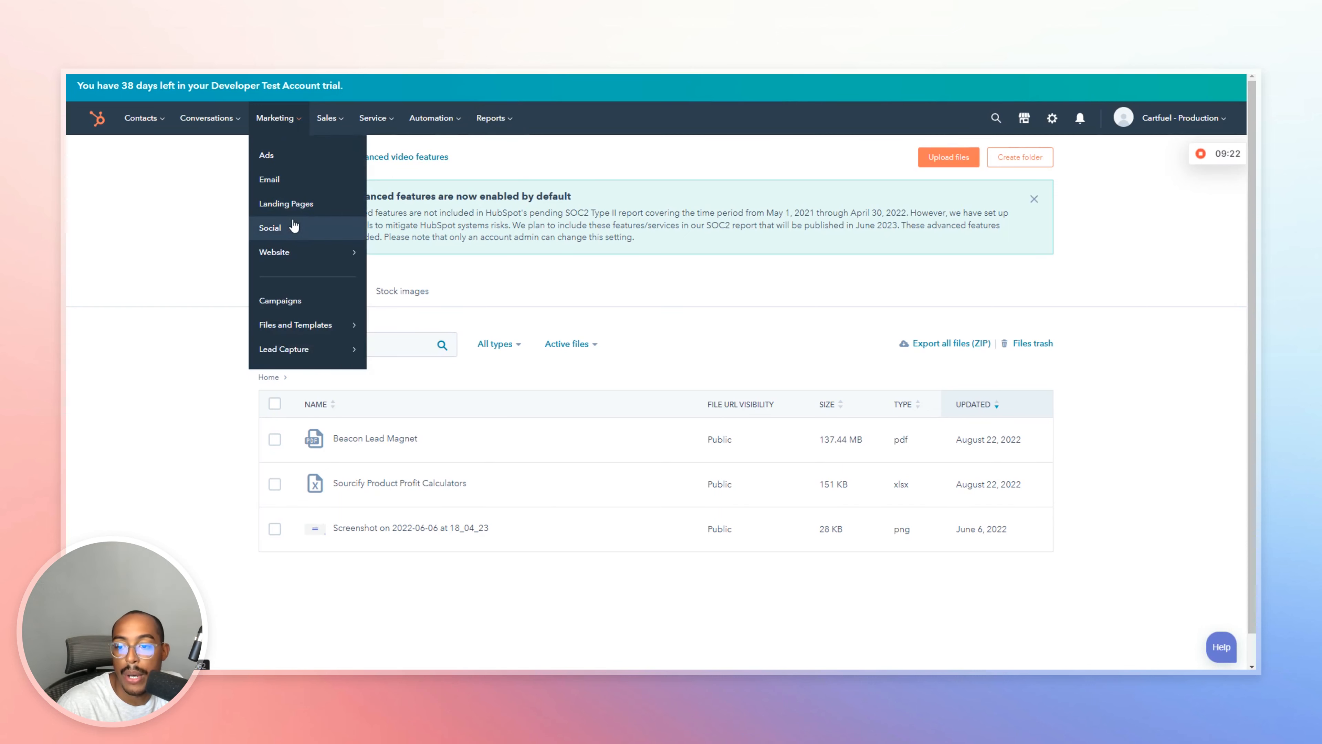
click(268, 211)
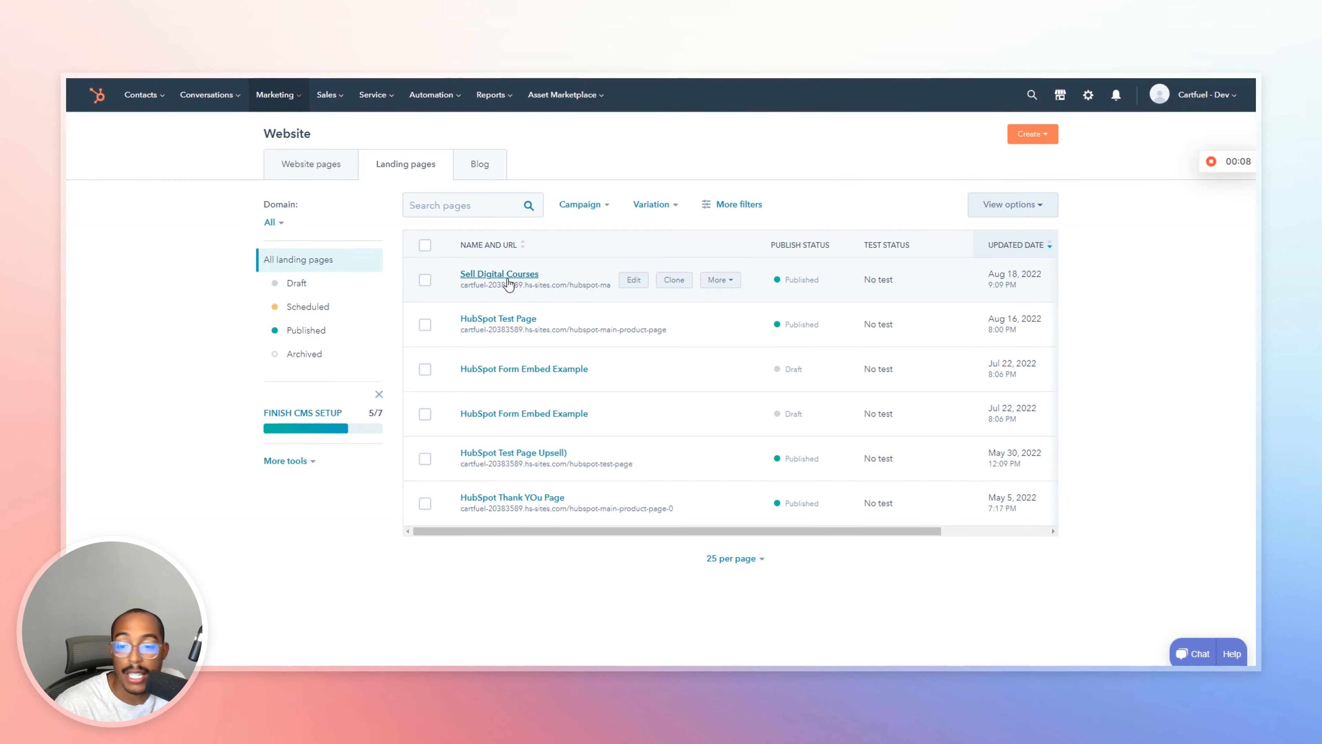
click(508, 282)
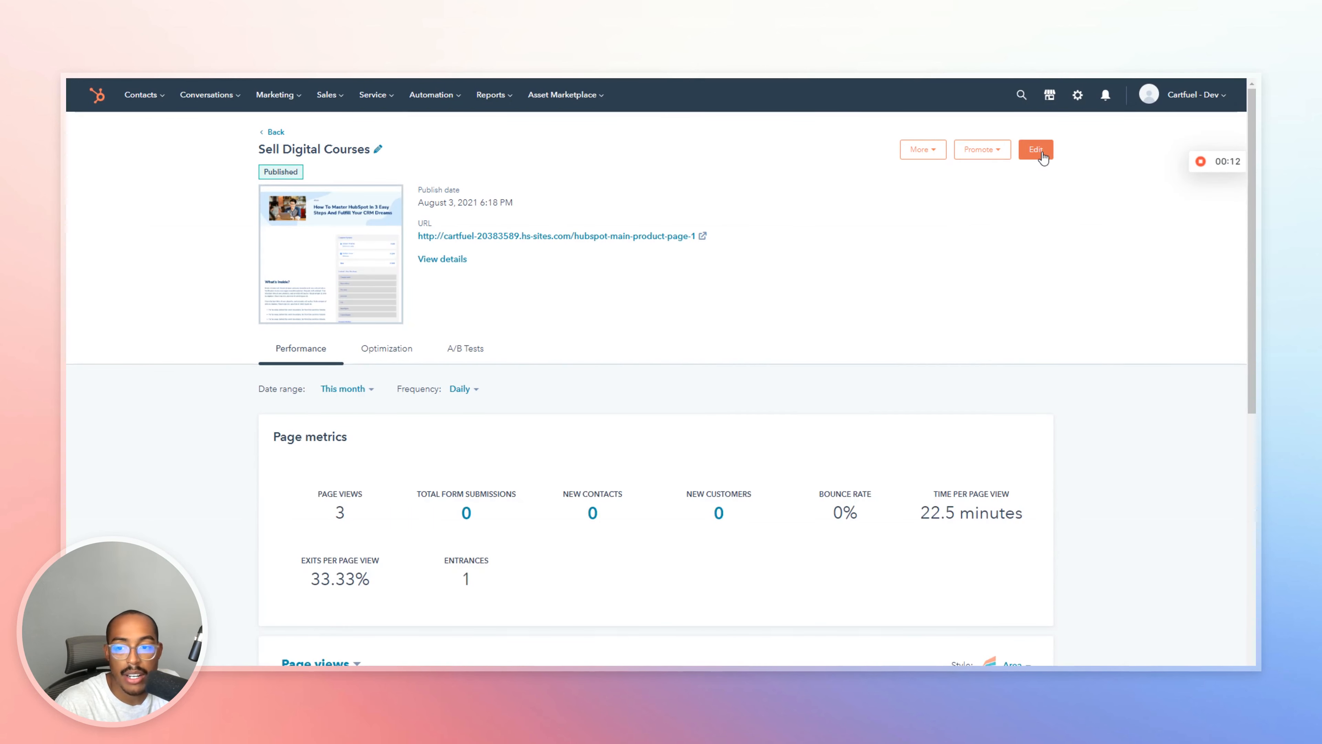
click(1036, 149)
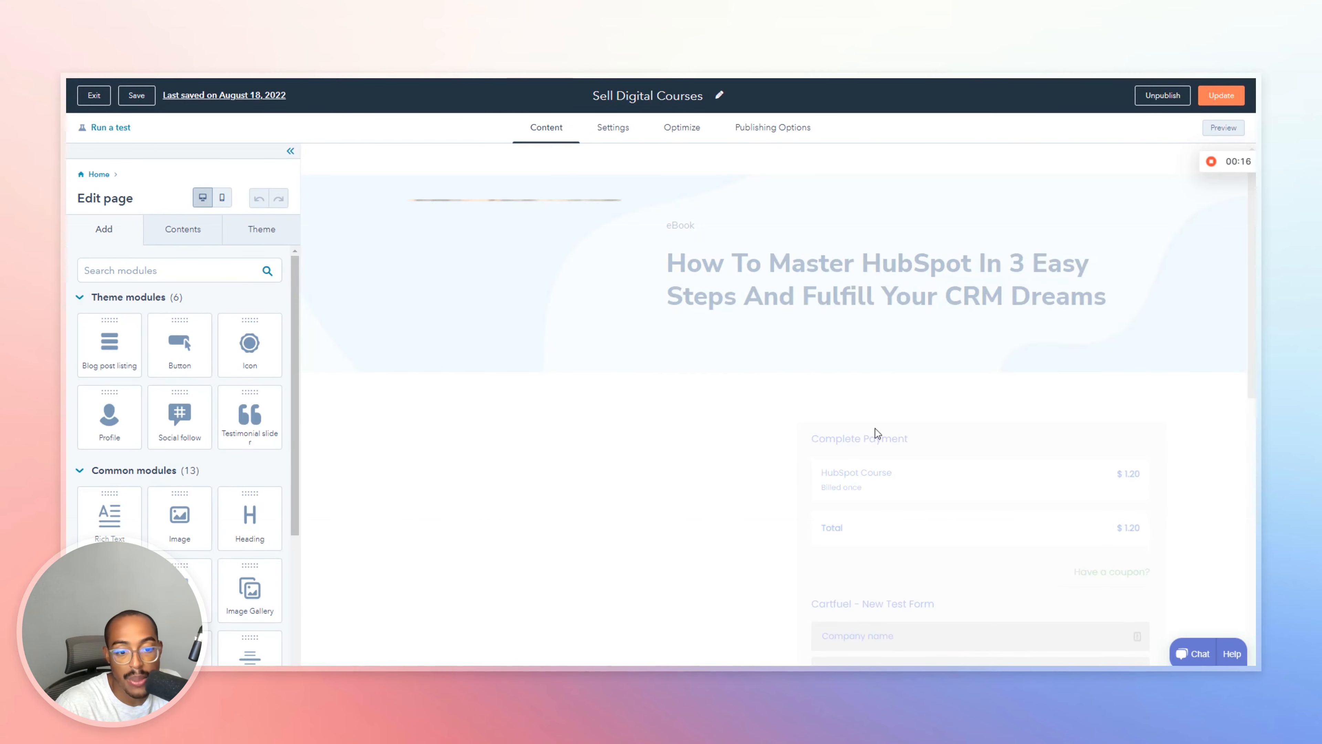
Replace the existing payment form module beside the What's Inside? section with an empty HTML module.
click(900, 460)
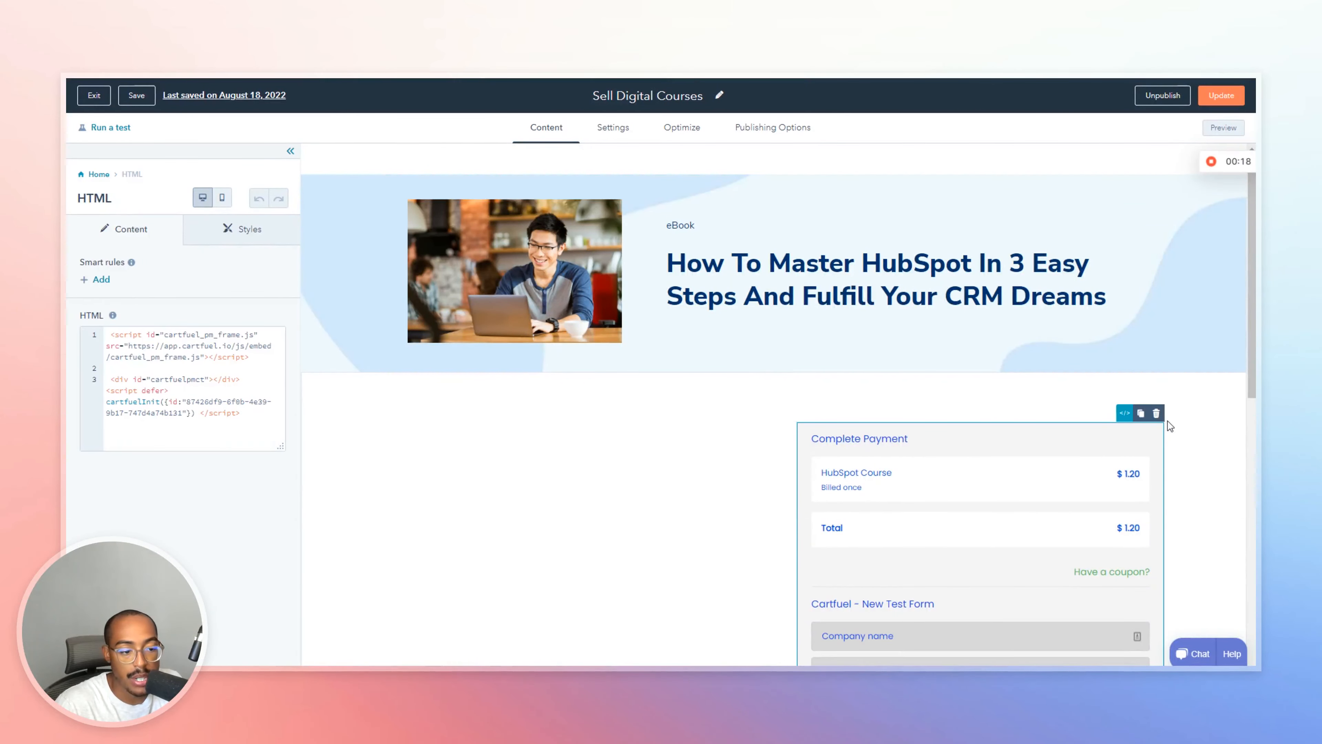
click(1155, 431)
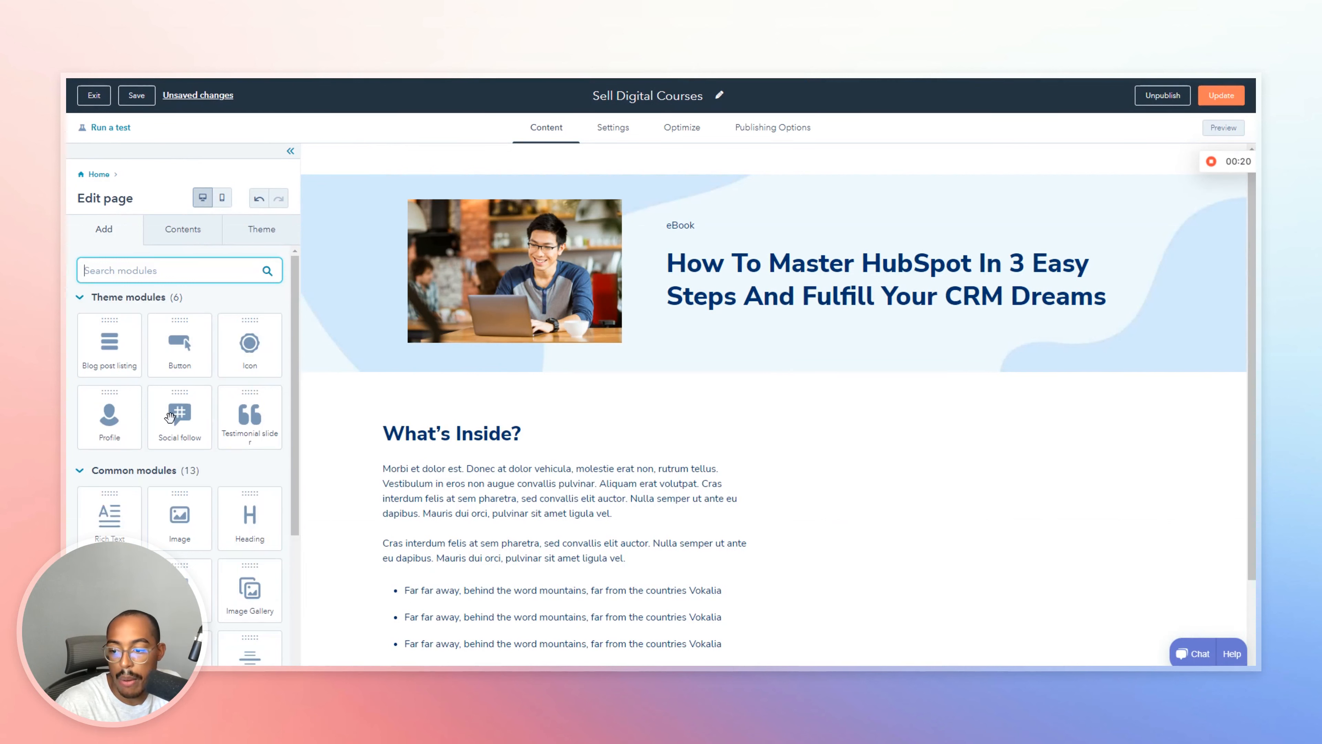
scroll(169, 417, down, 4)
scroll(179, 416, up, 4)
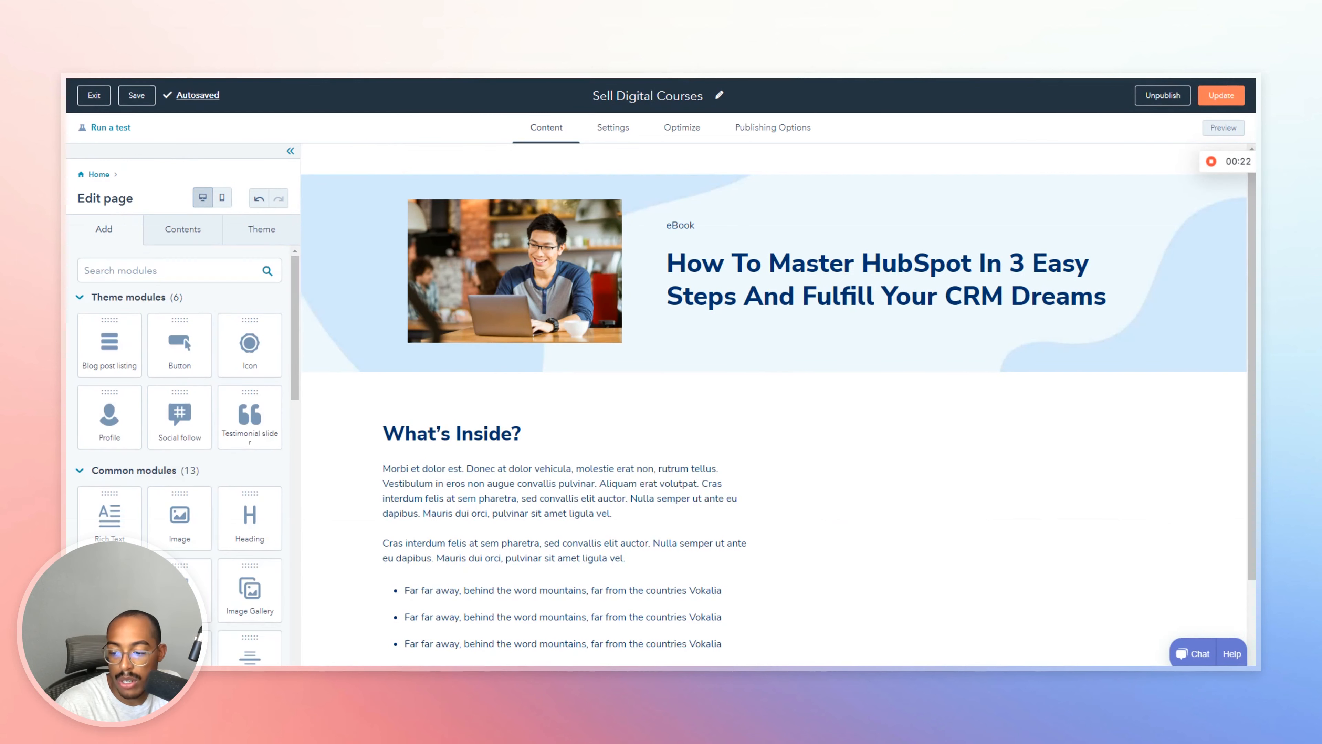
scroll(161, 536, down, 5)
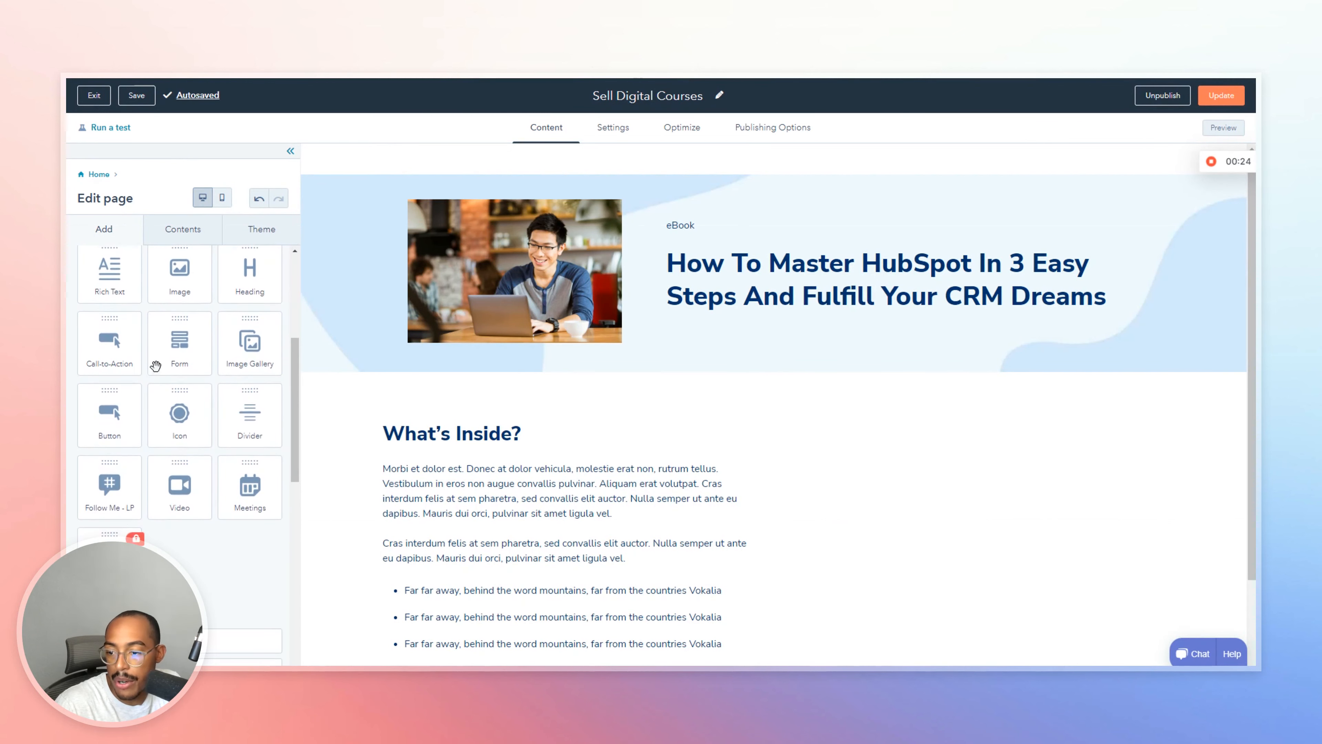
scroll(191, 409, down, 10)
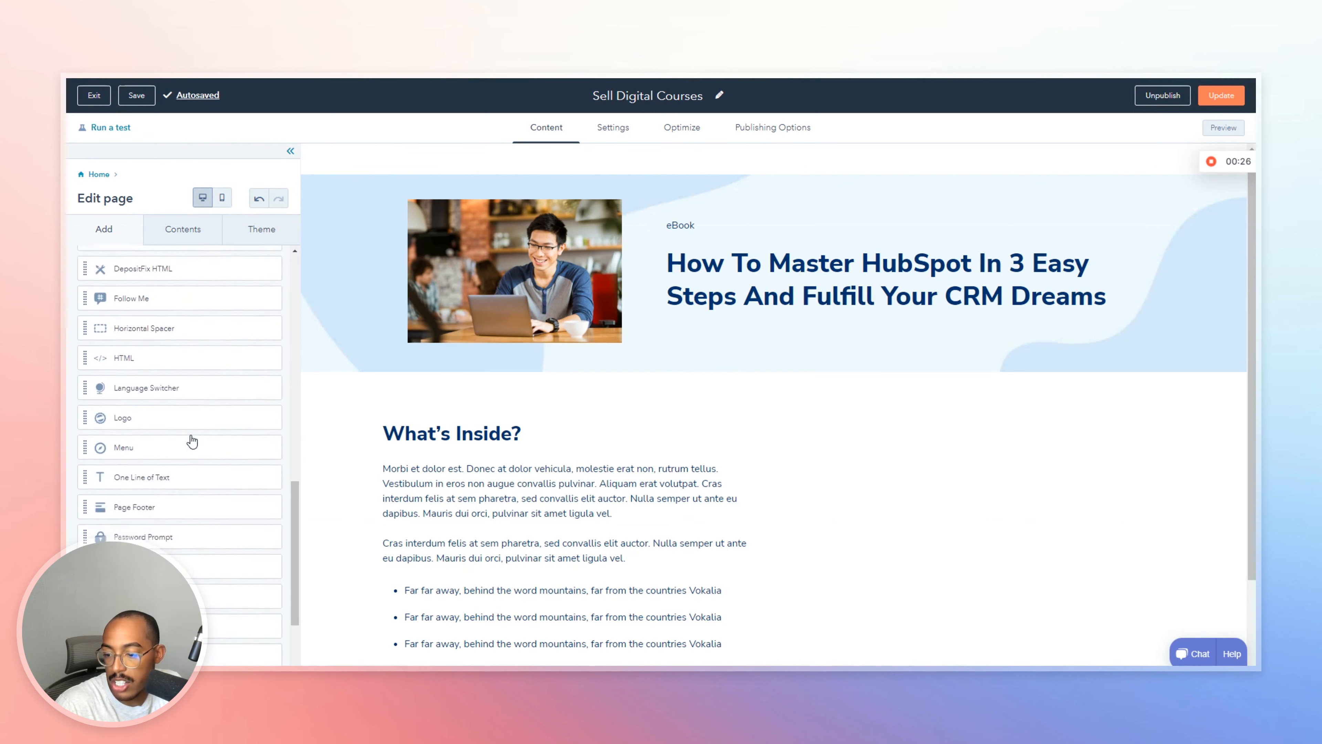
scroll(143, 415, up, 1)
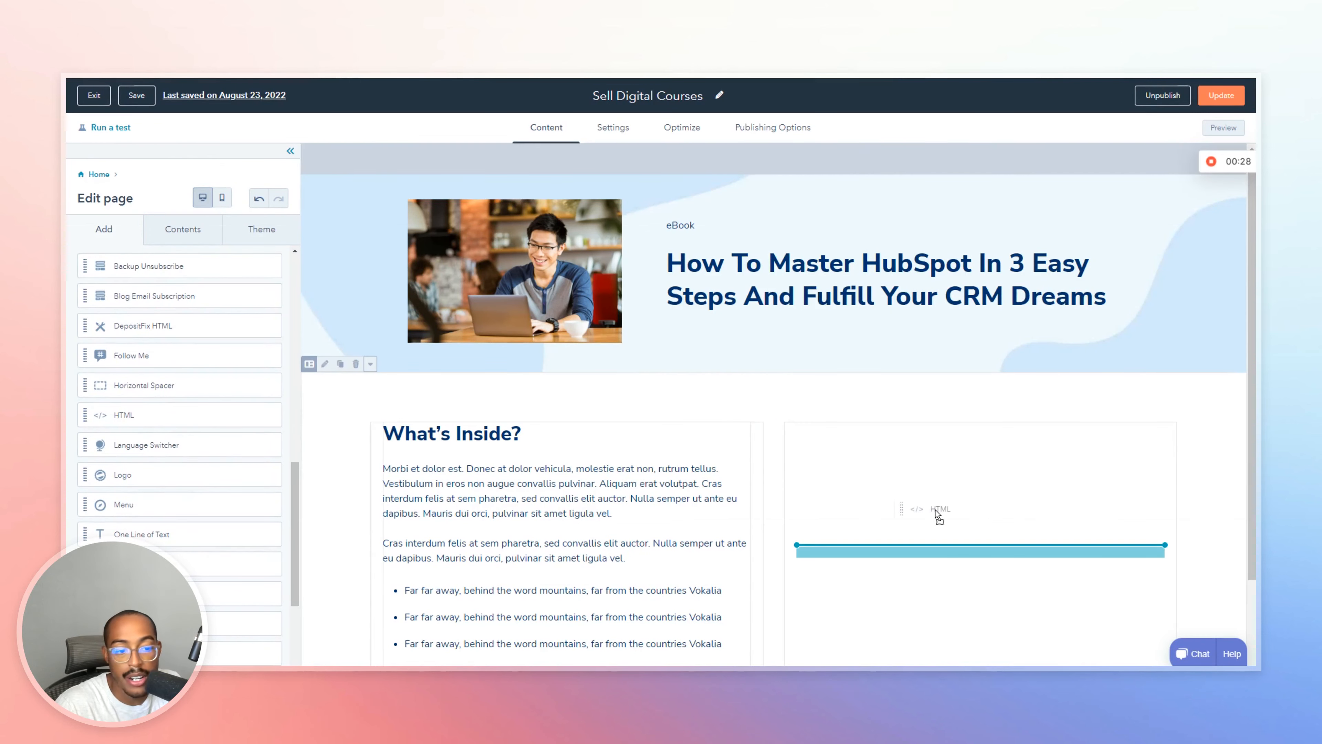
drag(143, 416, 938, 516)
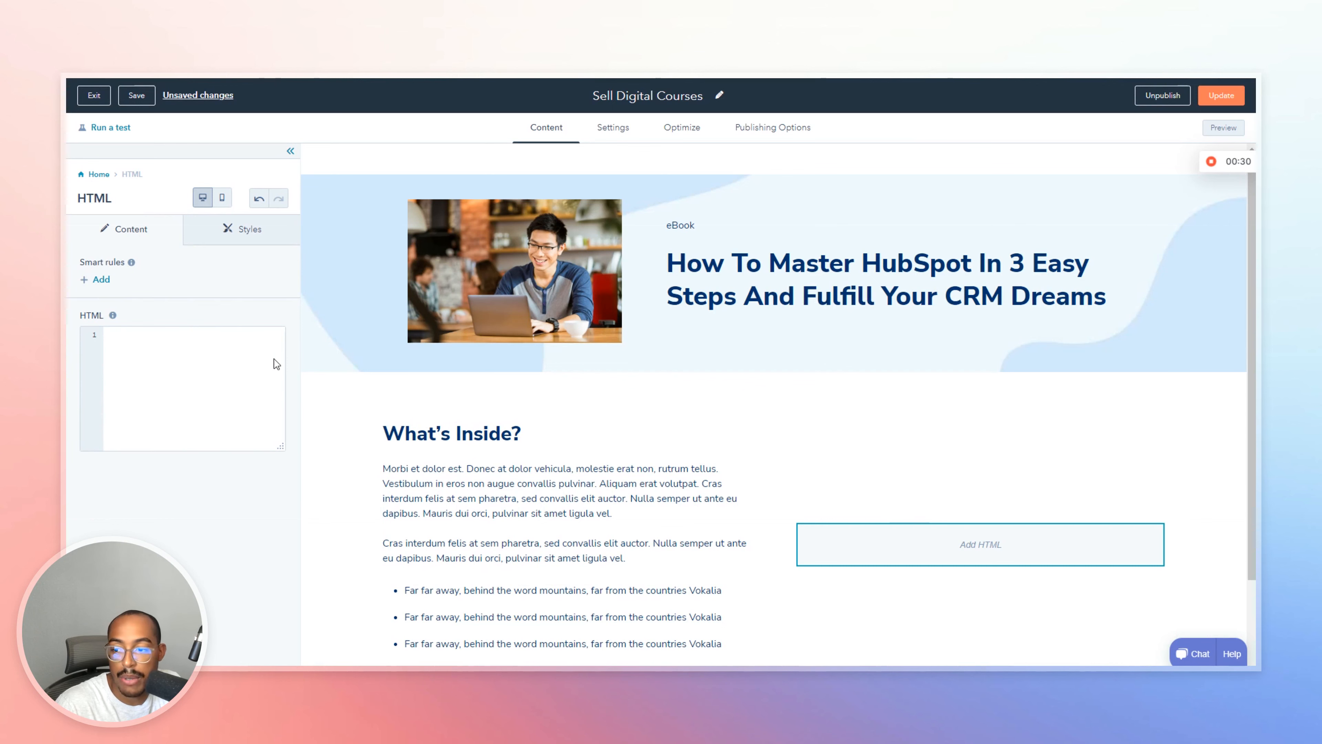
Copy the first main product embed script from Cartfuel and paste it into the HTML module in HubSpot.
key(ctrl+Tab)
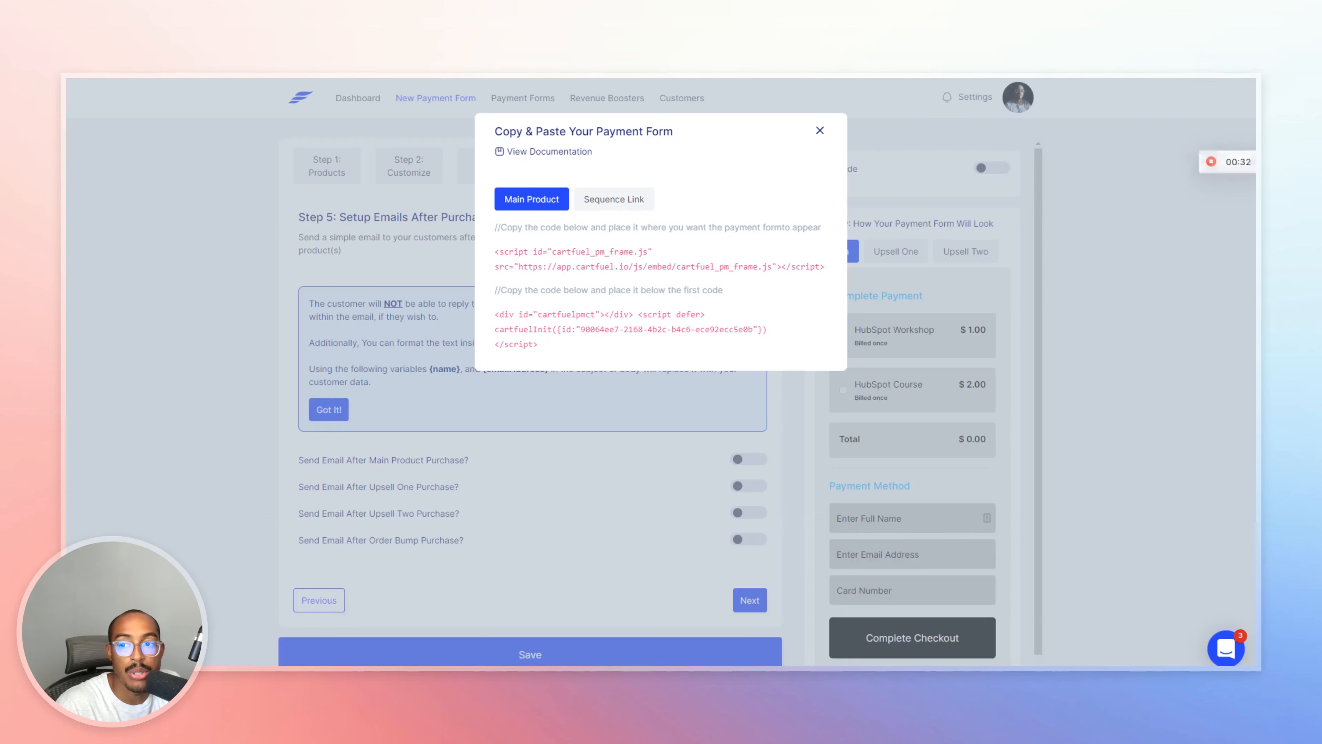
click(598, 264)
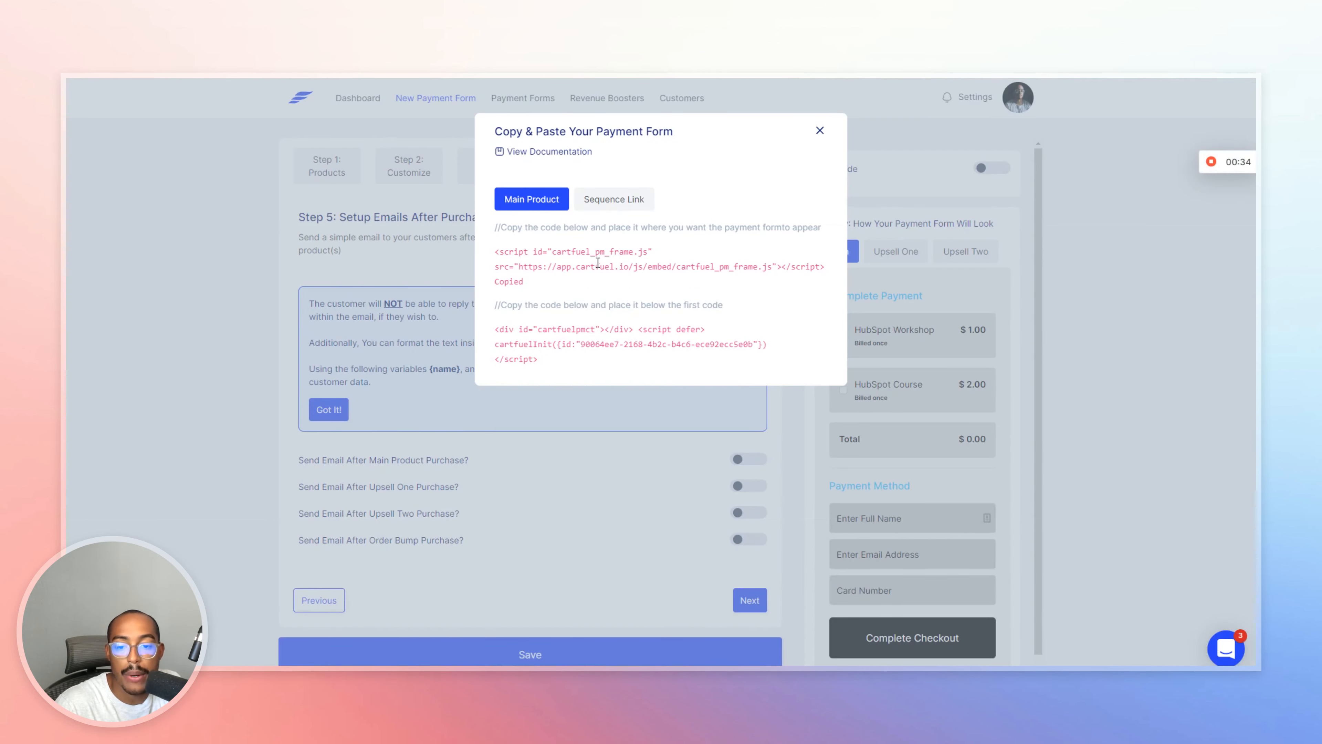
key(ctrl+Tab)
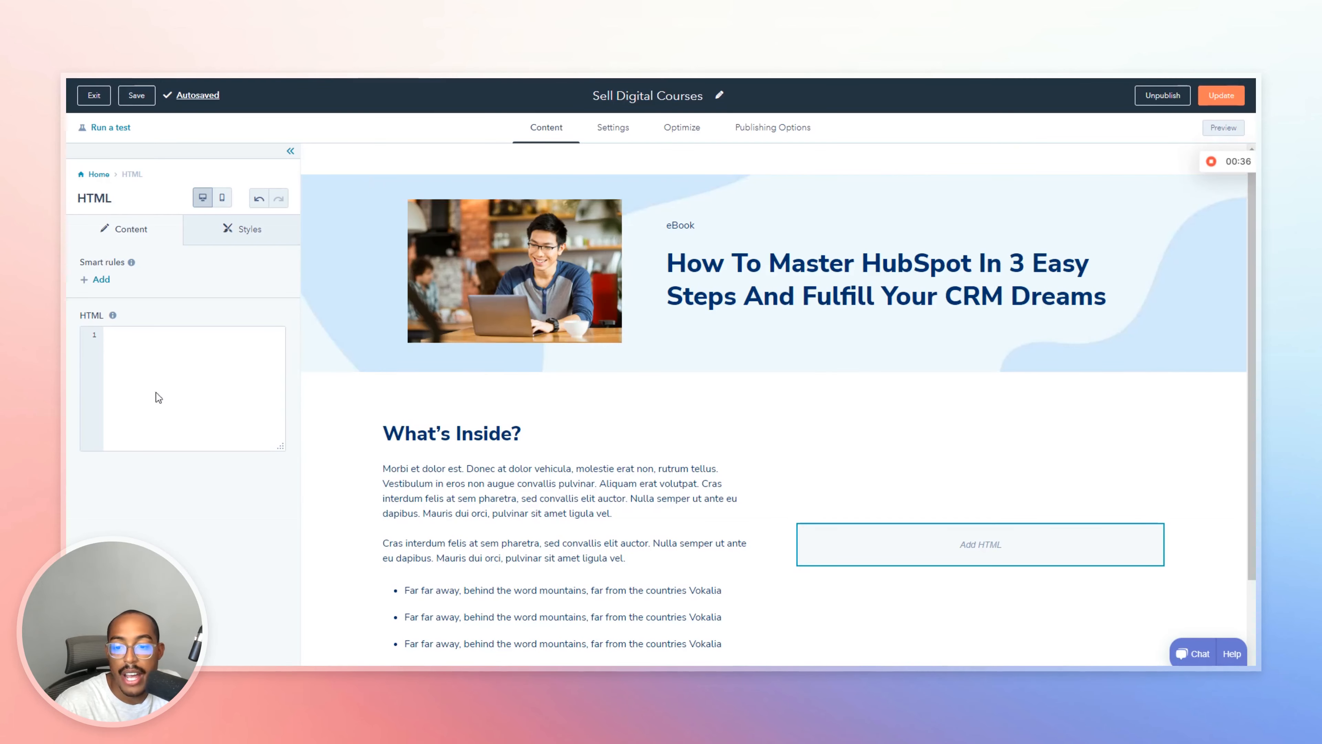
key(ctrl+v)
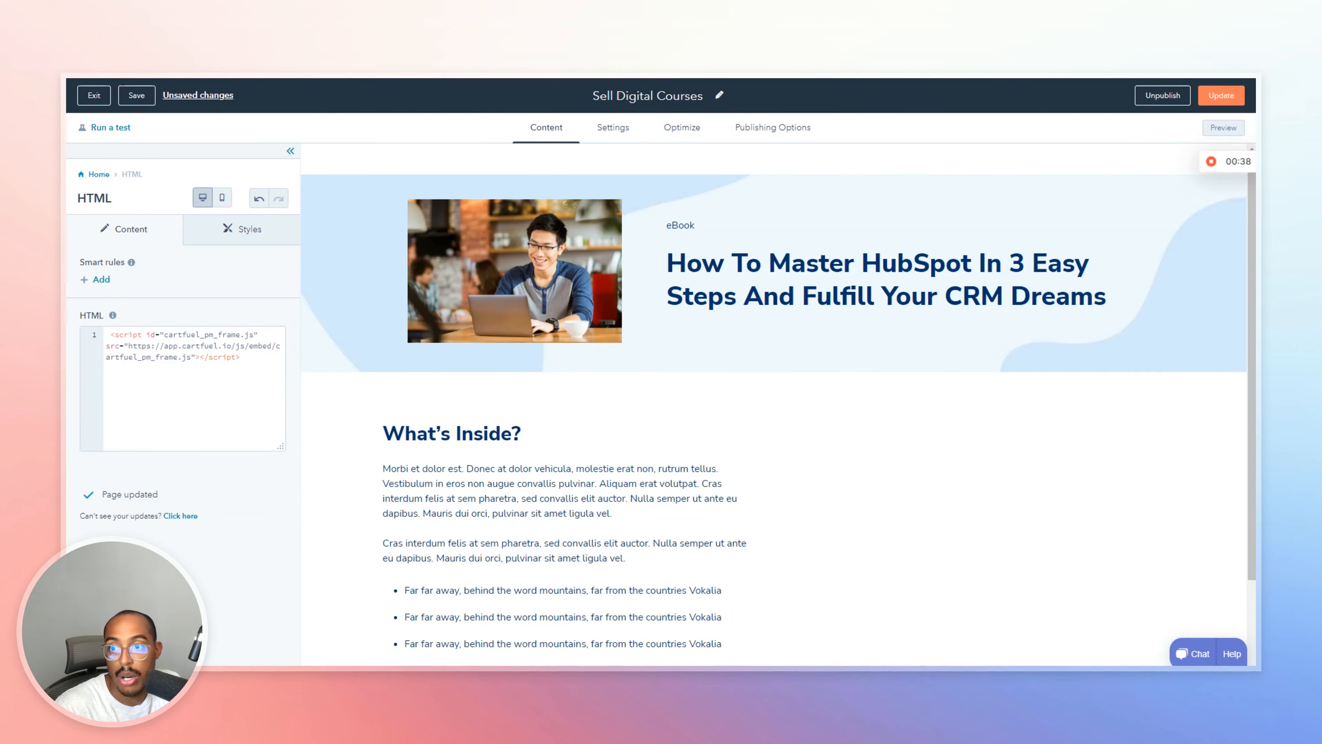
Copy the second Cartfuel embed snippet and paste it below the first script in the HubSpot HTML module.
key(ctrl+shift+Tab)
click(547, 331)
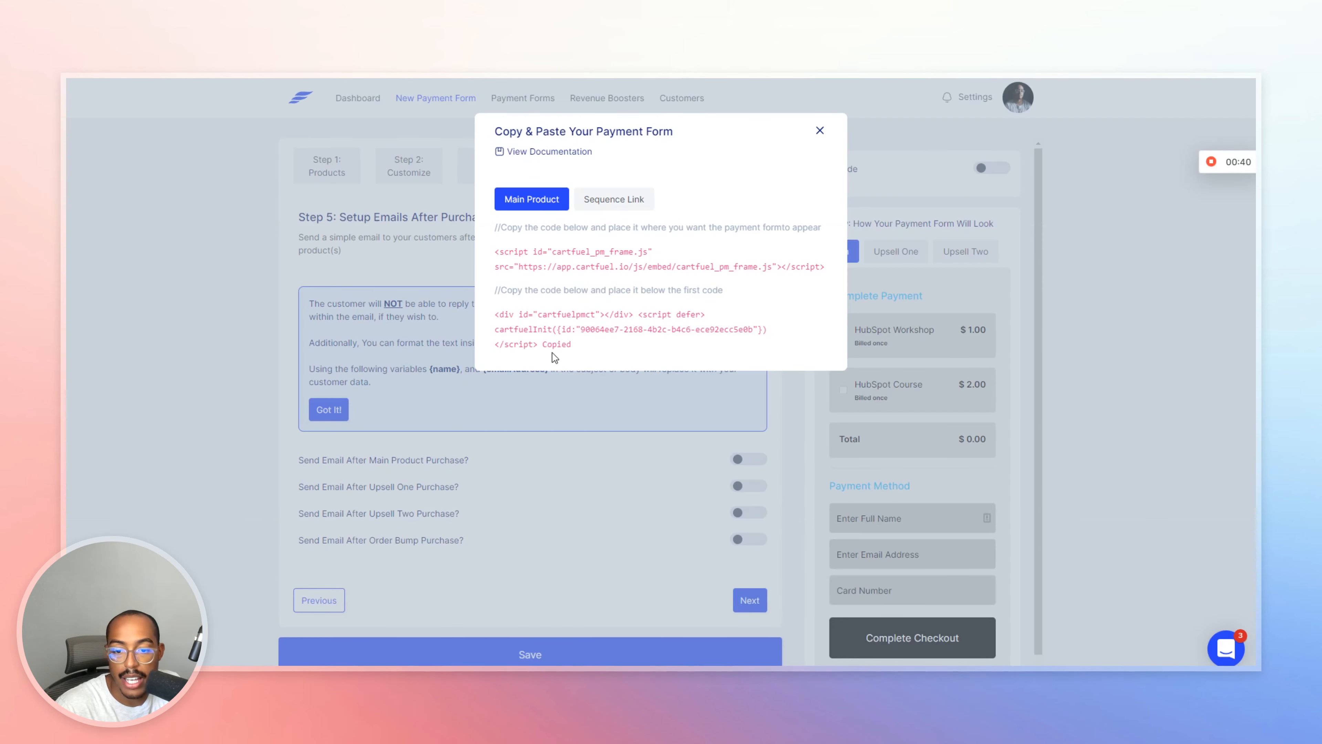
key(ctrl+Tab)
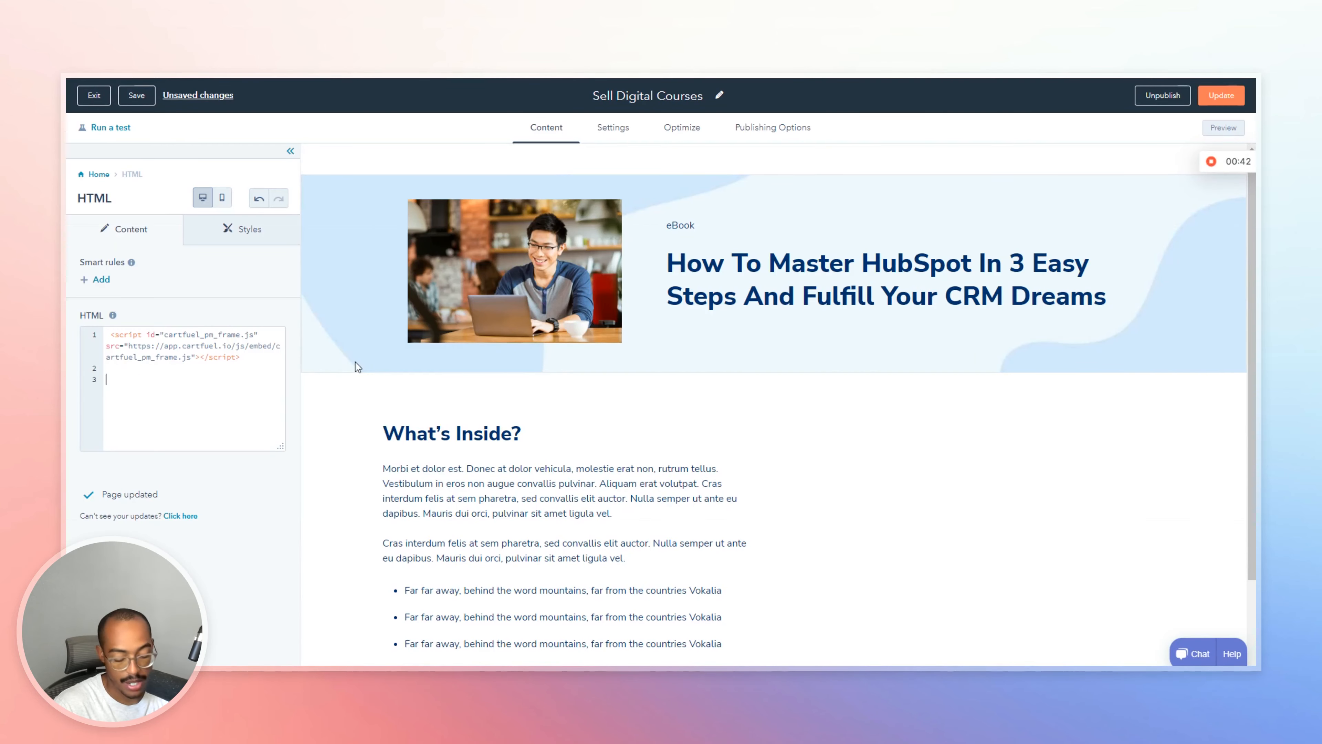
key(ctrl+v)
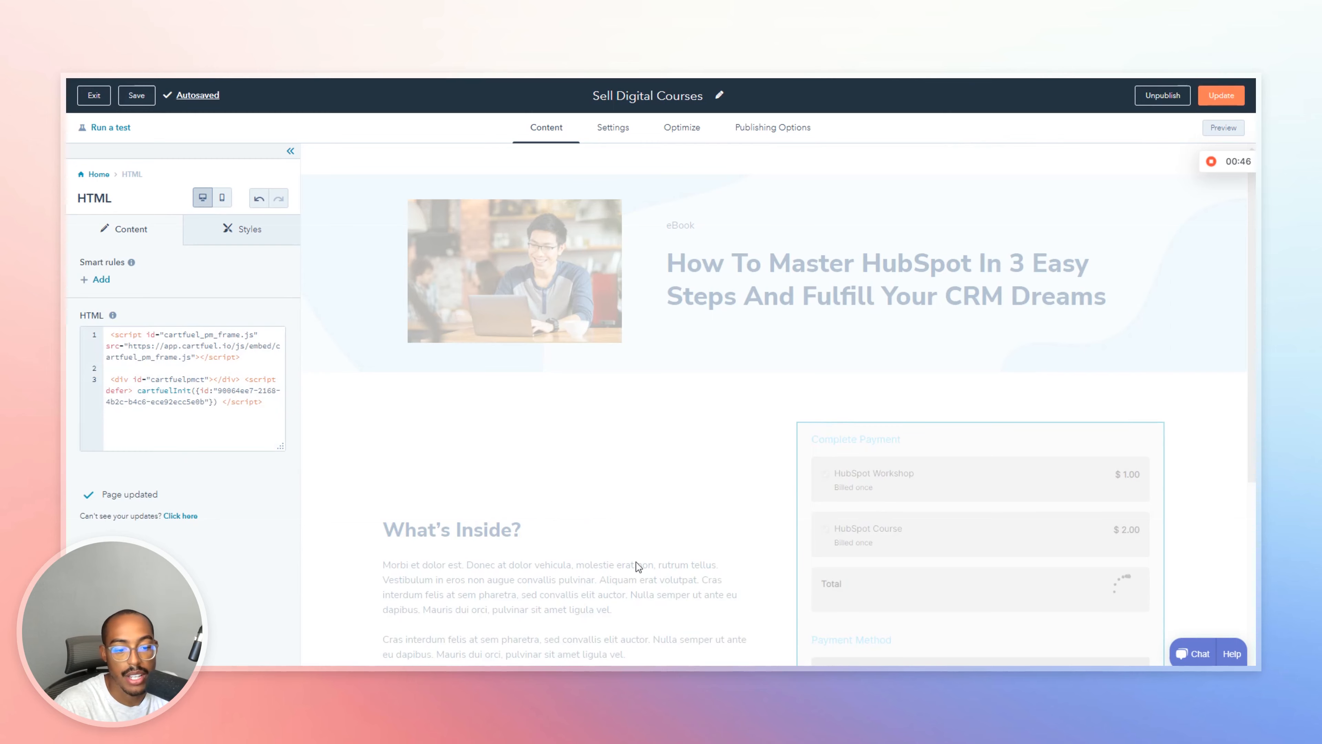
scroll(637, 565, down, 4)
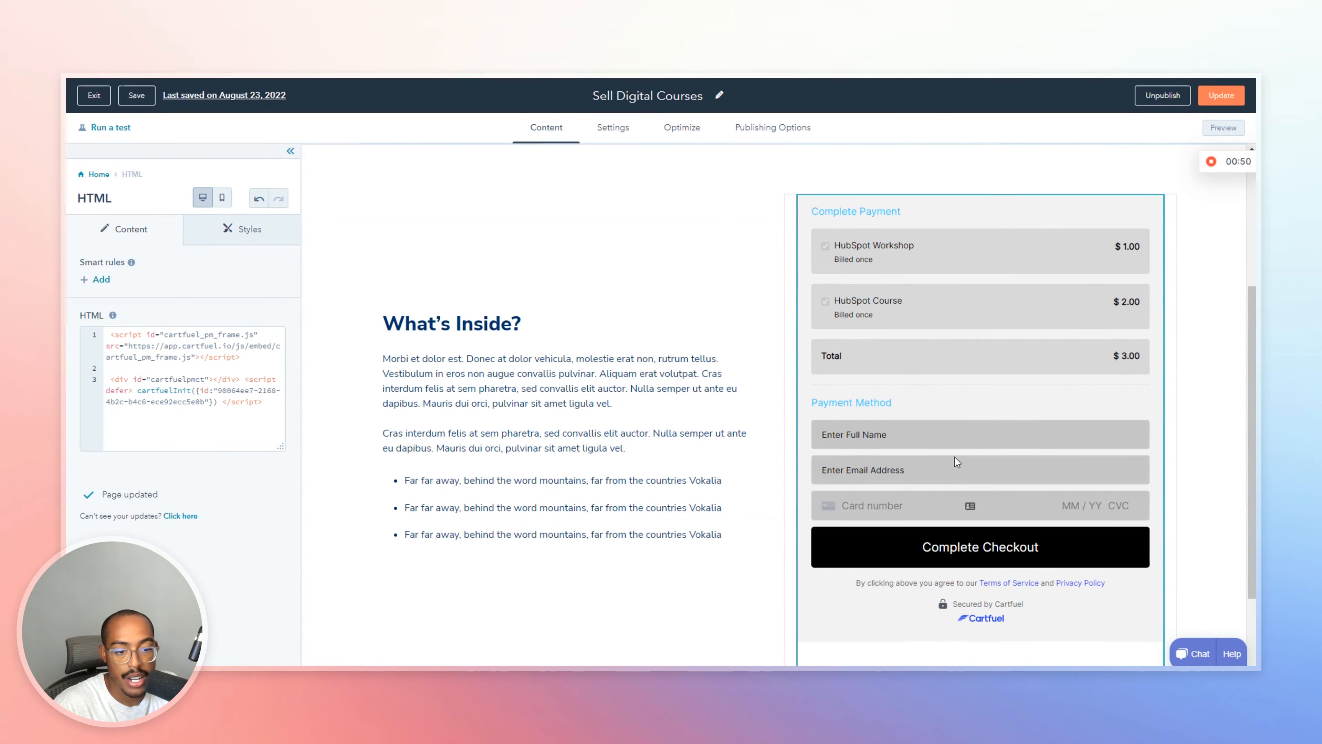
Publish the updated Sell Digital Courses page and open its live URL to check the embedded payment form.
click(1209, 93)
click(565, 227)
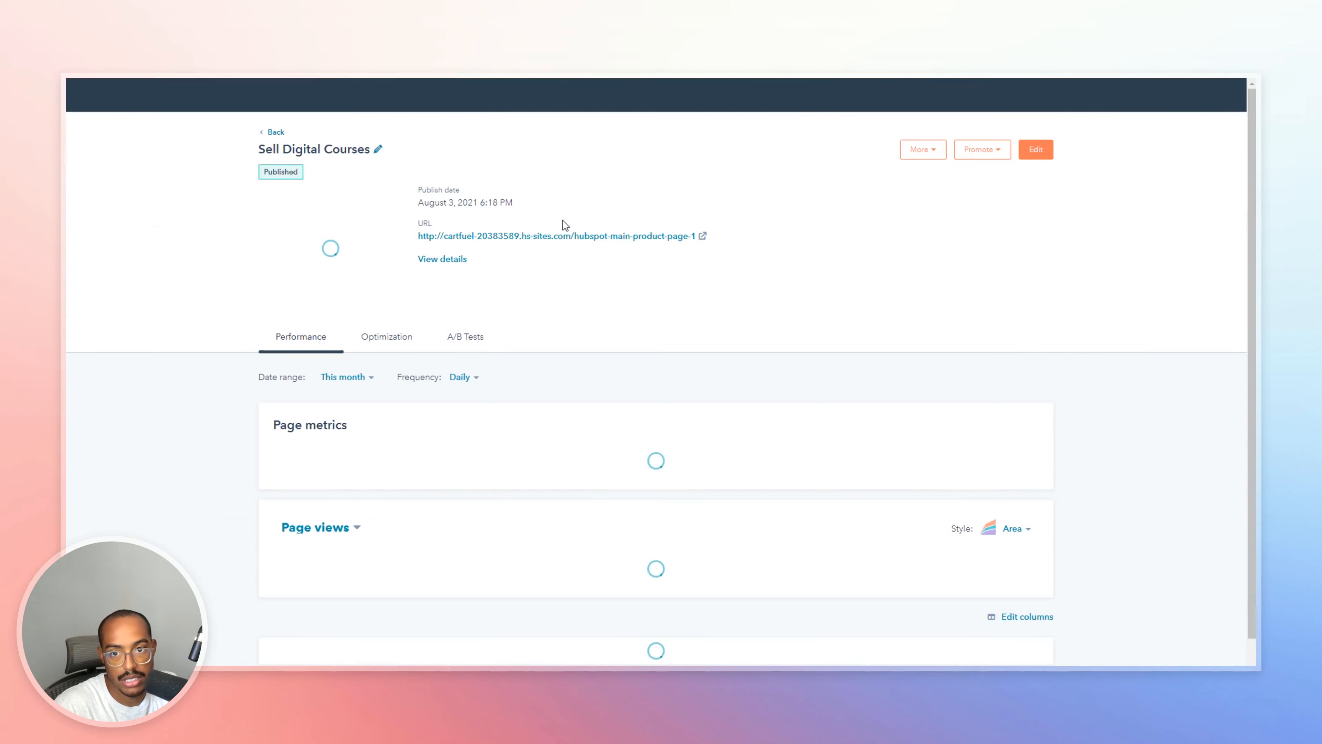
click(625, 235)
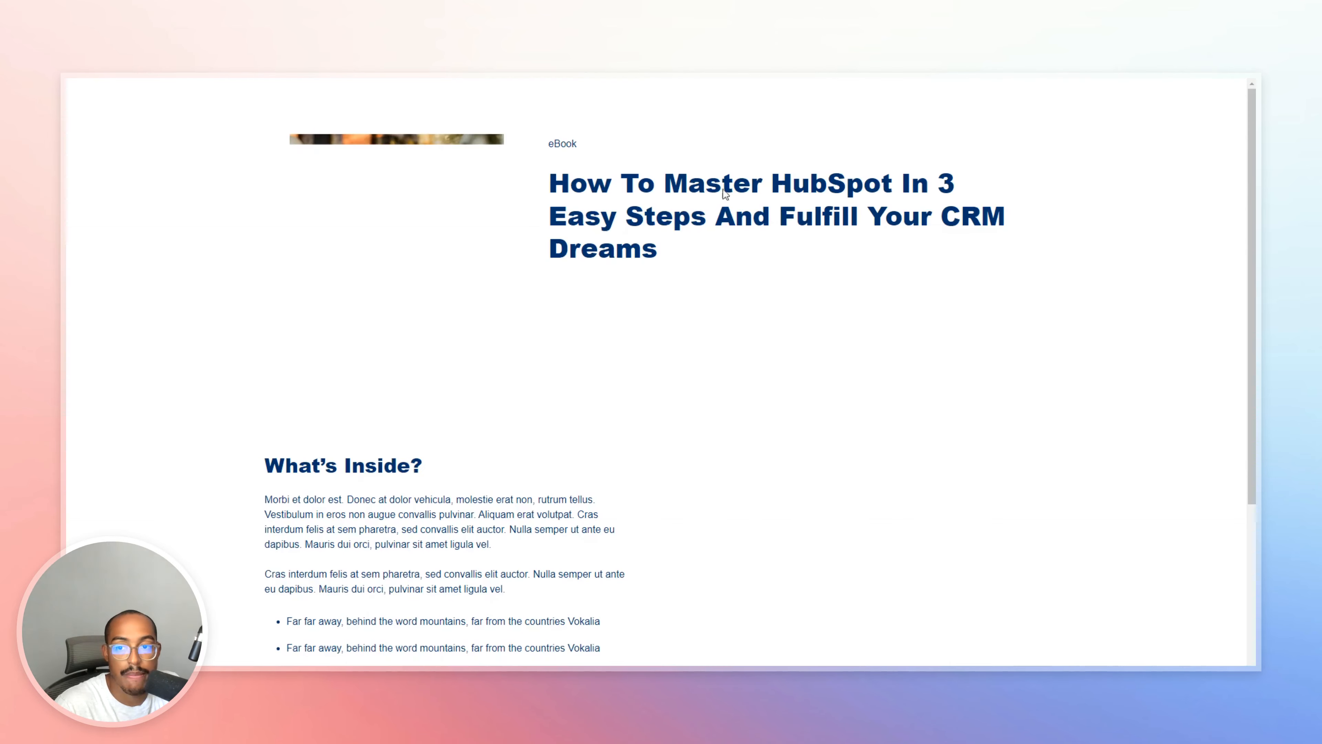
scroll(911, 408, down, 4)
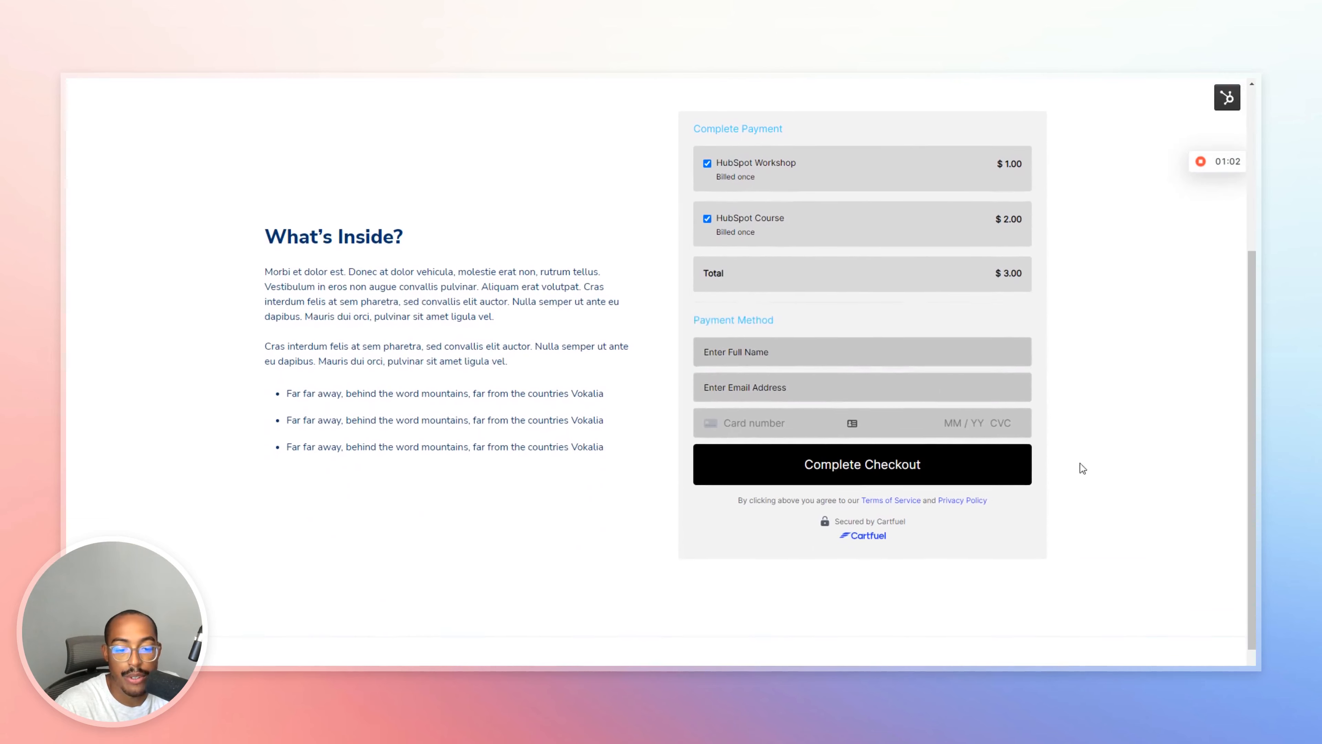
scroll(995, 344, up, 2)
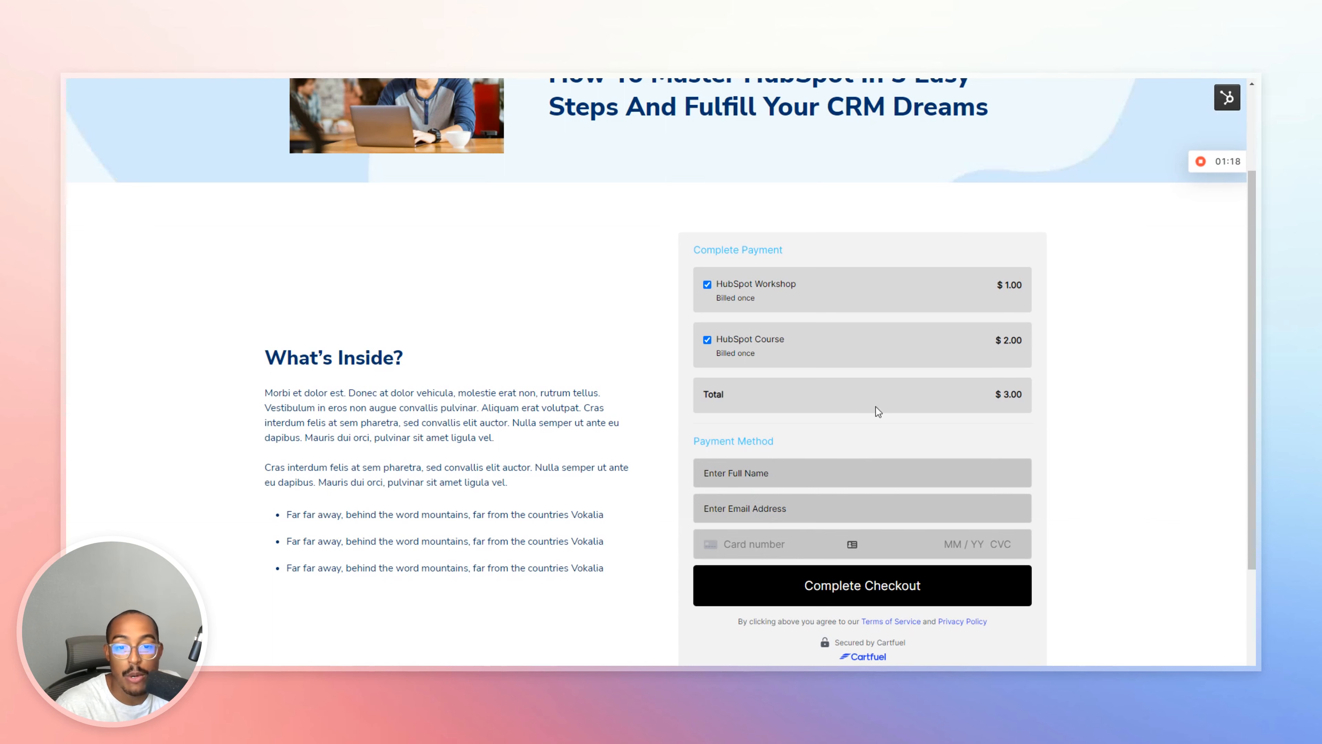
click(1202, 163)
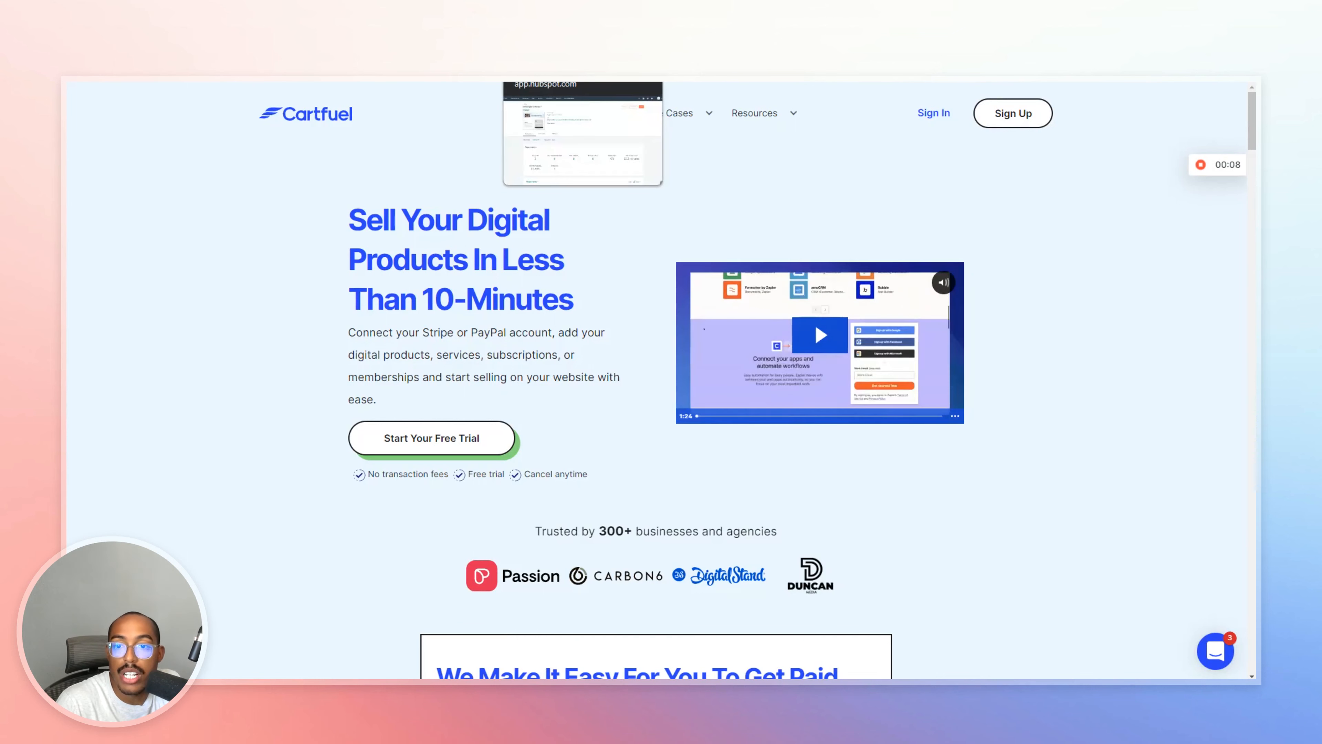
Return to HubSpot and change to the Cartfuel - Production account.
click(552, 52)
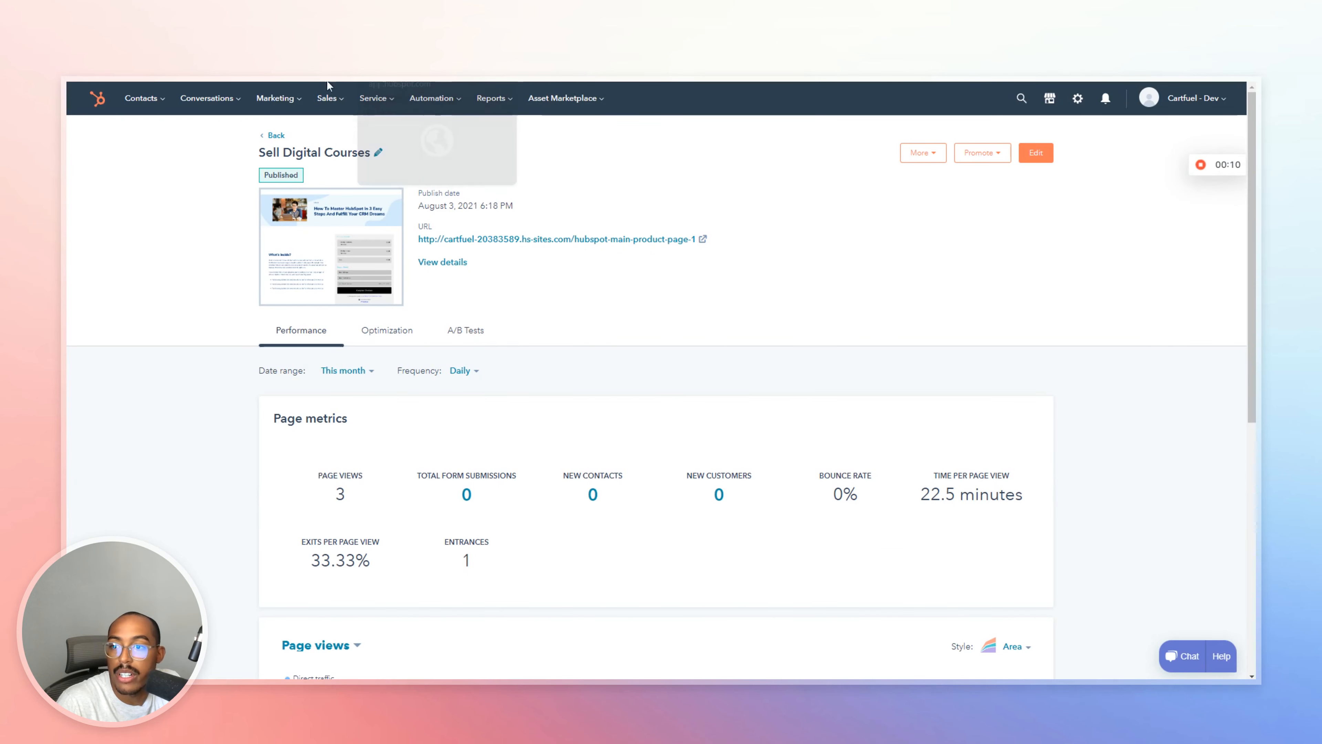
click(1201, 107)
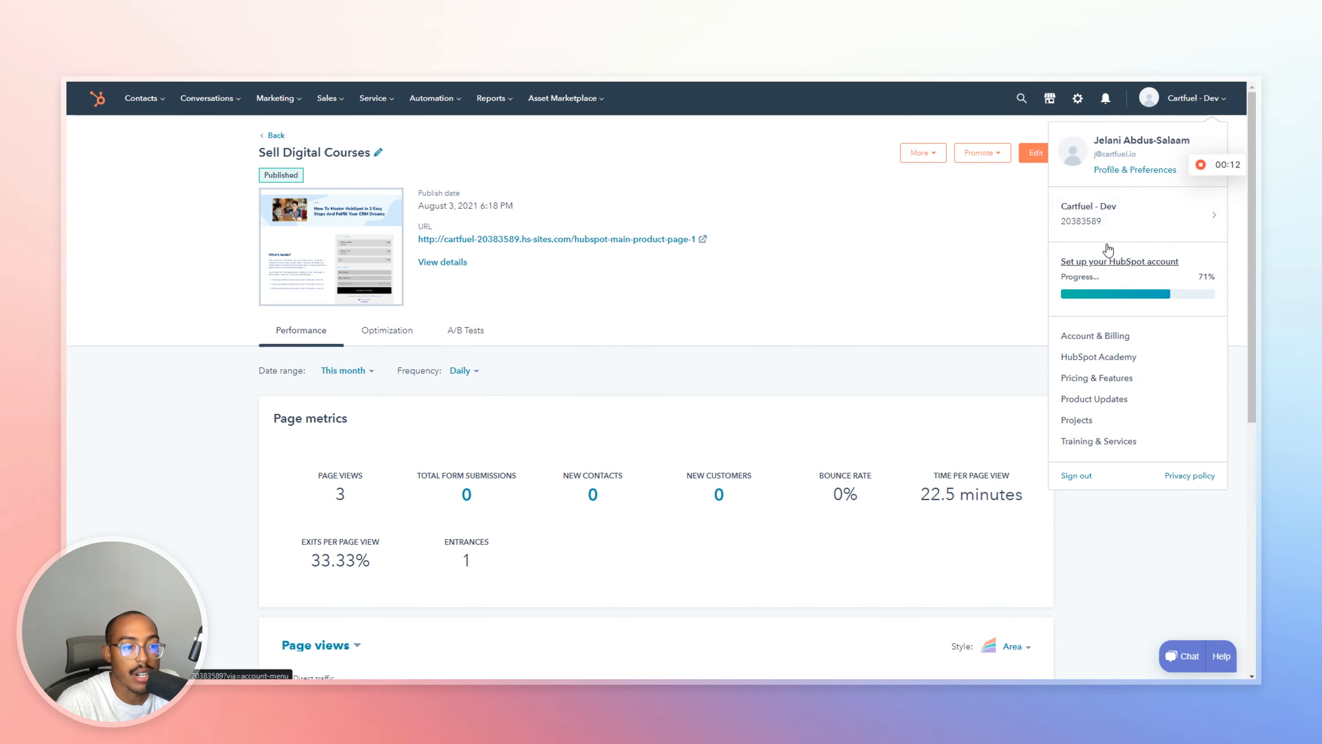
mouse_move(1101, 216)
click(854, 239)
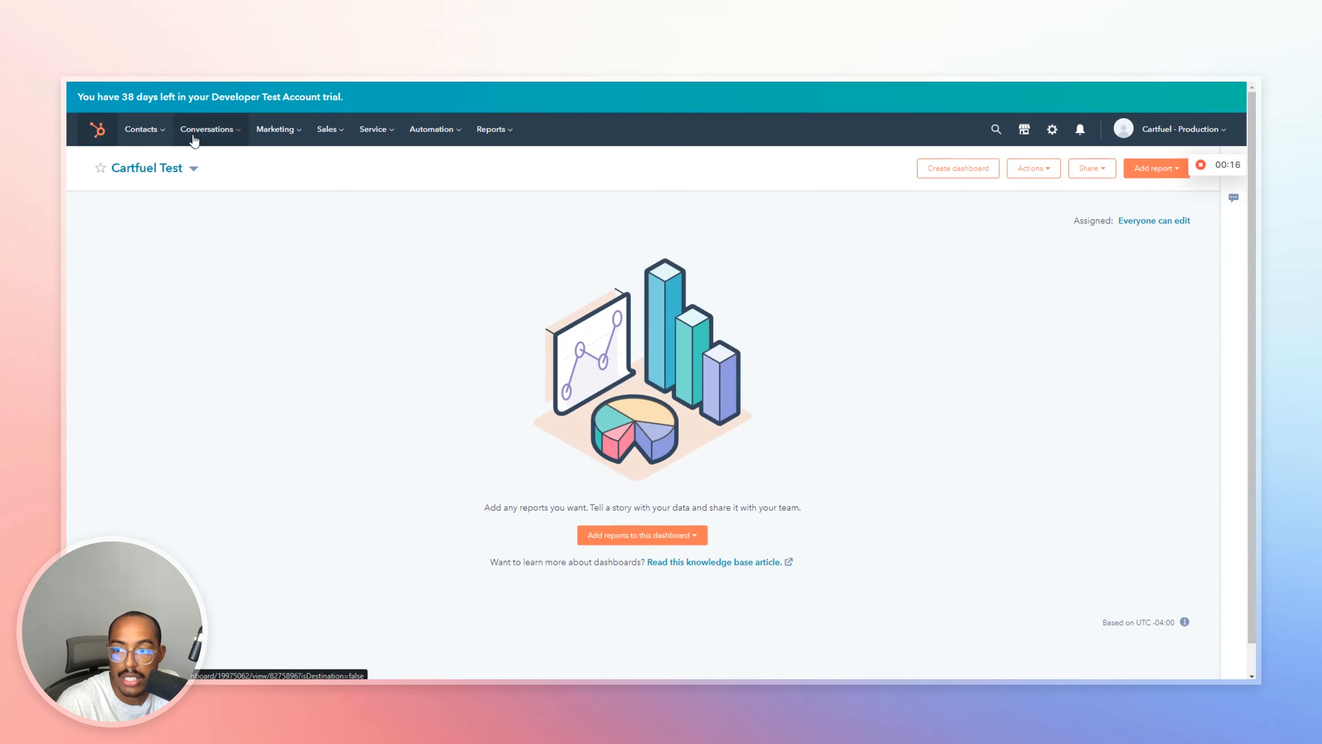
Open the first contact in the contacts list and expand its Cartfuel purchase activity to view the details.
mouse_move(149, 130)
click(164, 176)
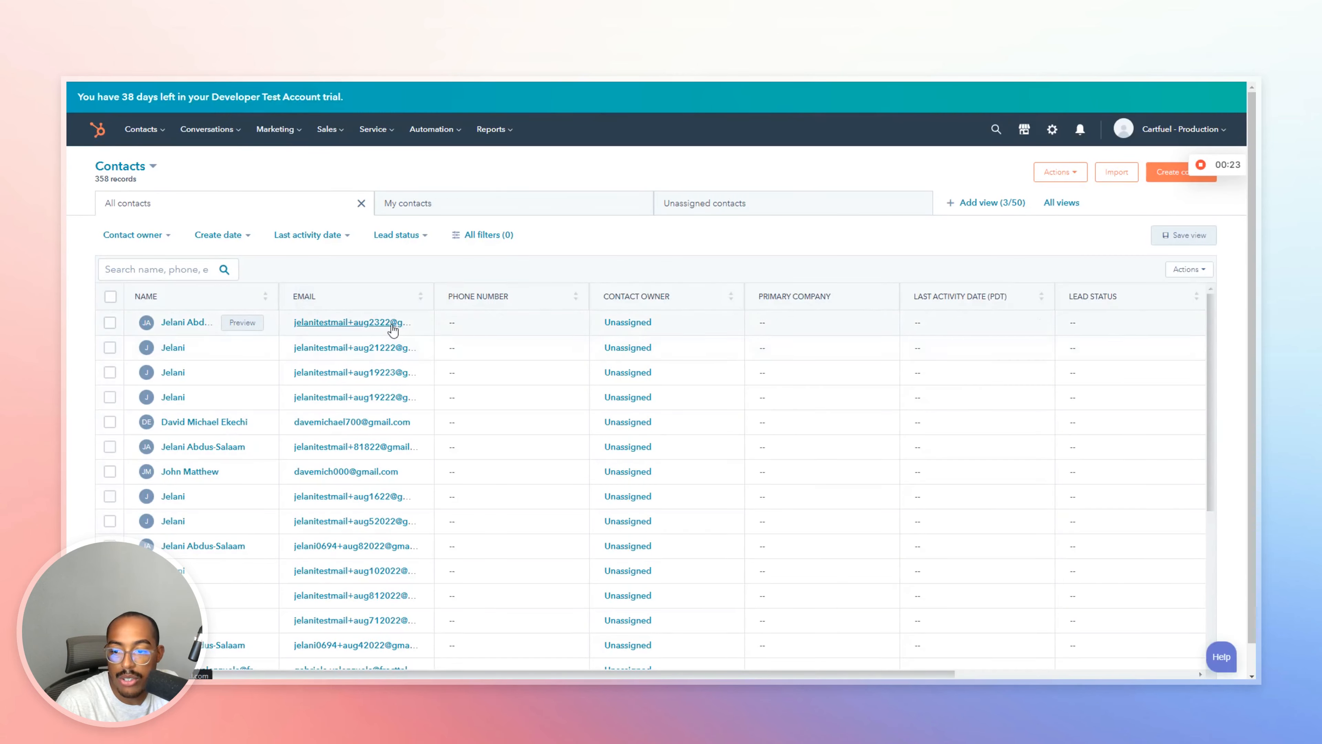
click(187, 324)
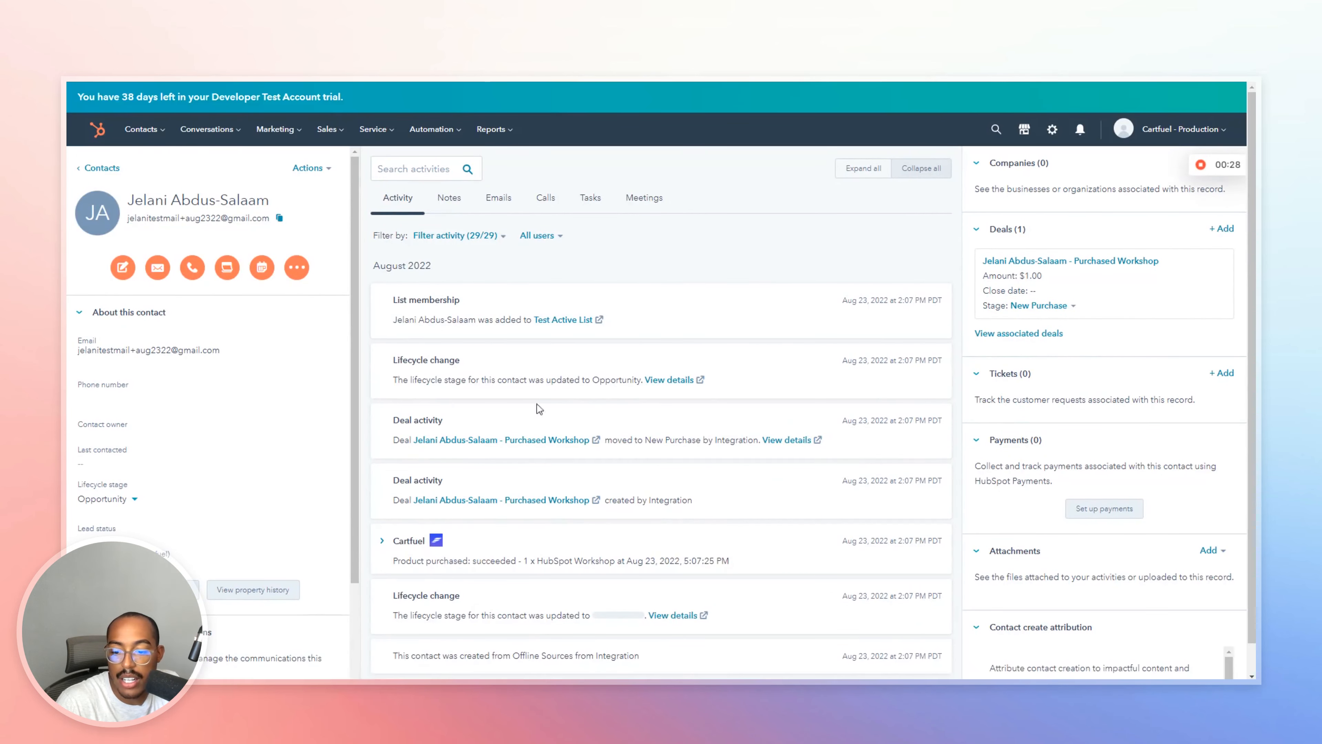
click(409, 510)
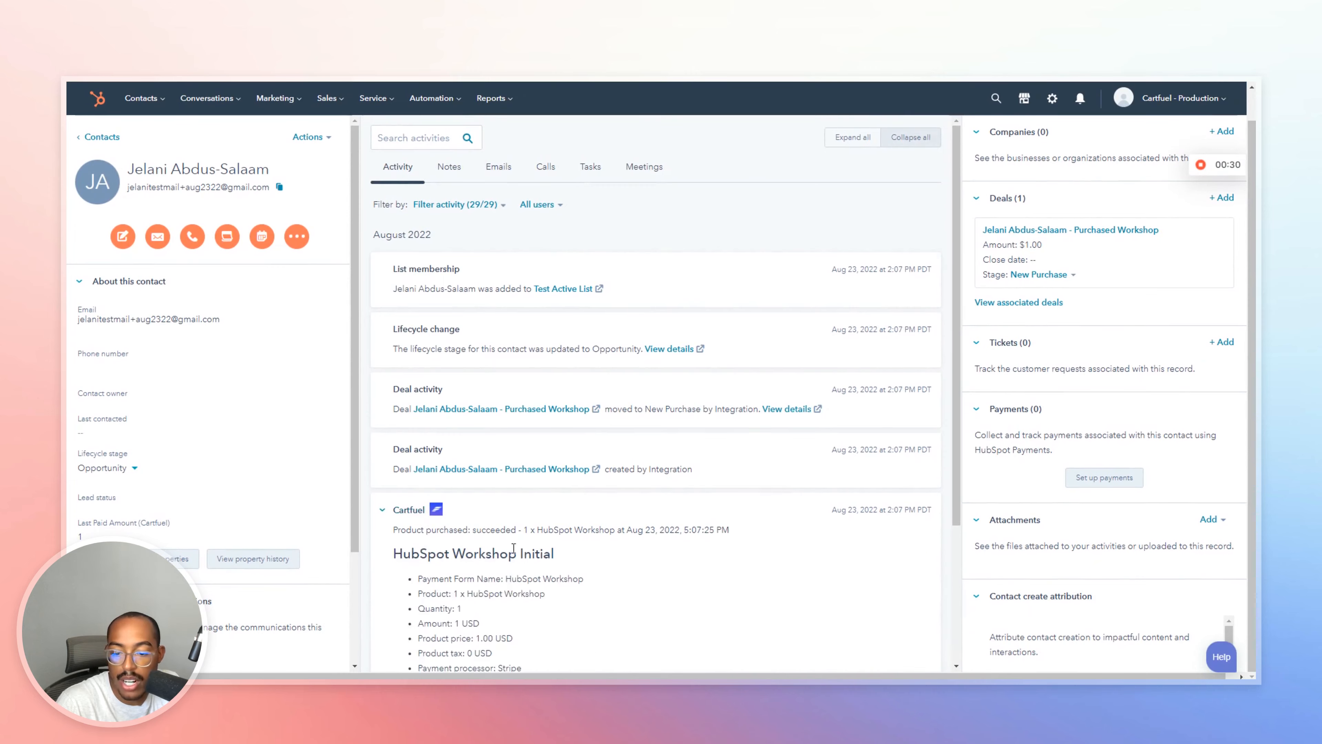
Examine the contact's Cartfuel purchase activity, associated deal and single time product details.
scroll(512, 482, down, 4)
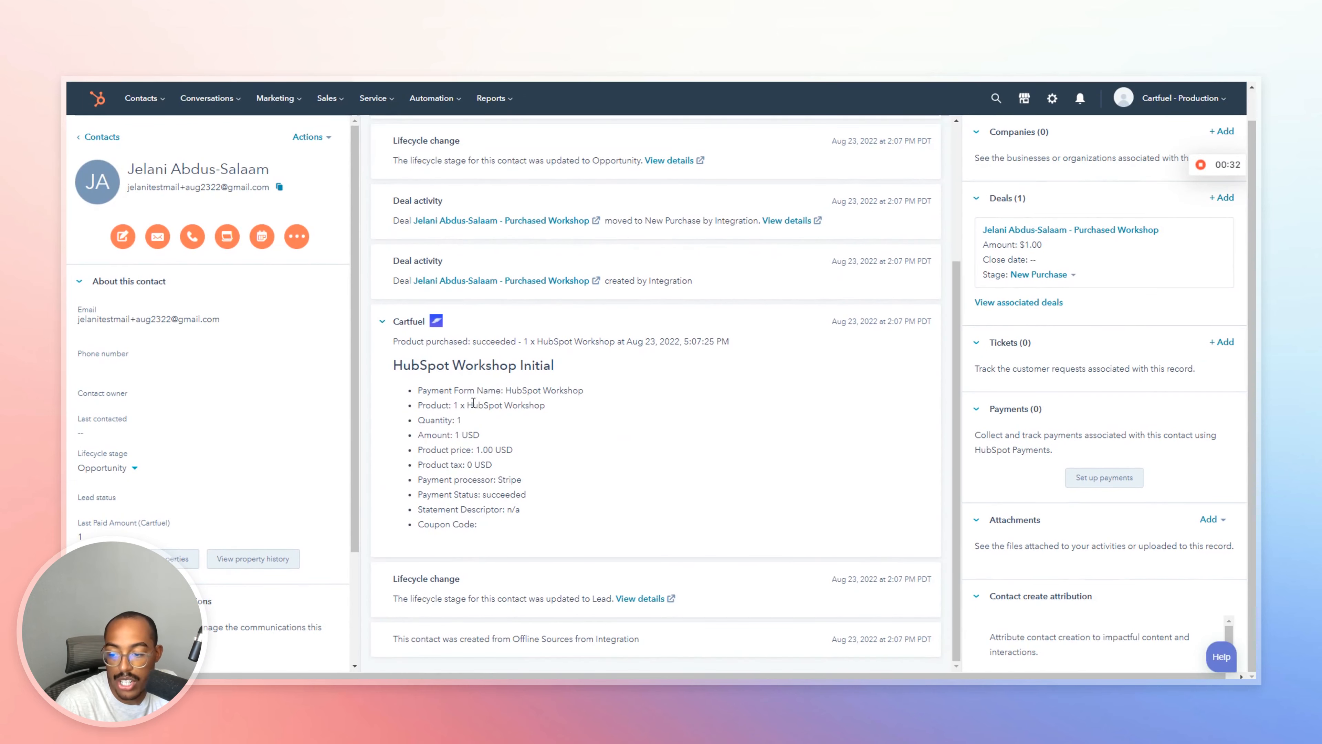
scroll(208, 396, down, 3)
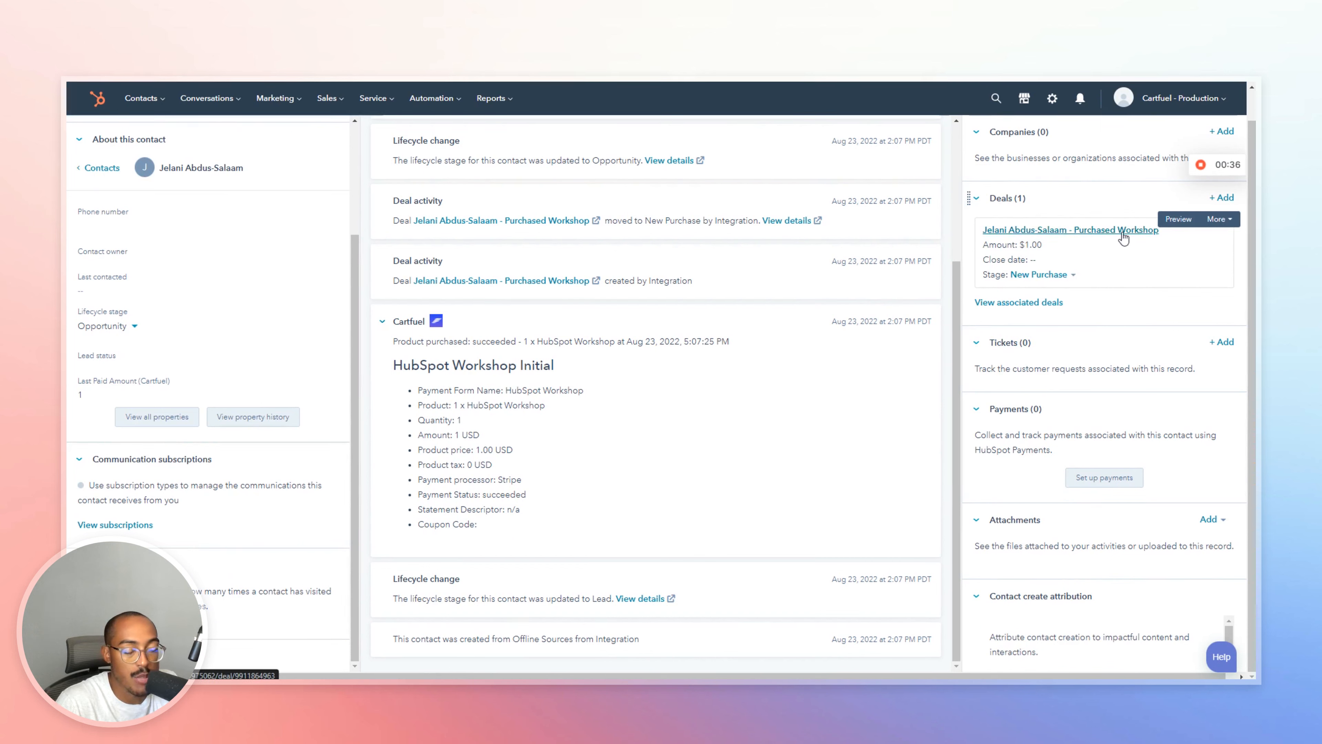
scroll(1103, 372, down, 15)
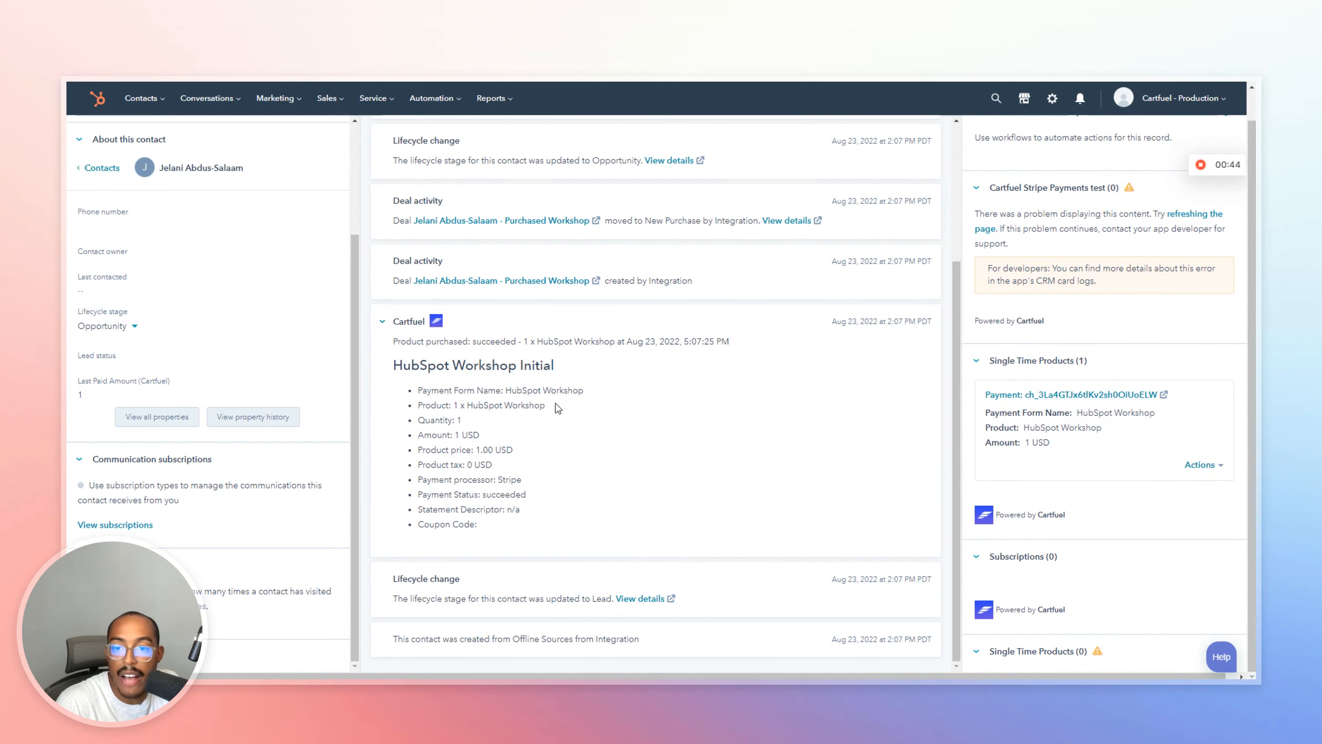
scroll(558, 409, up, 4)
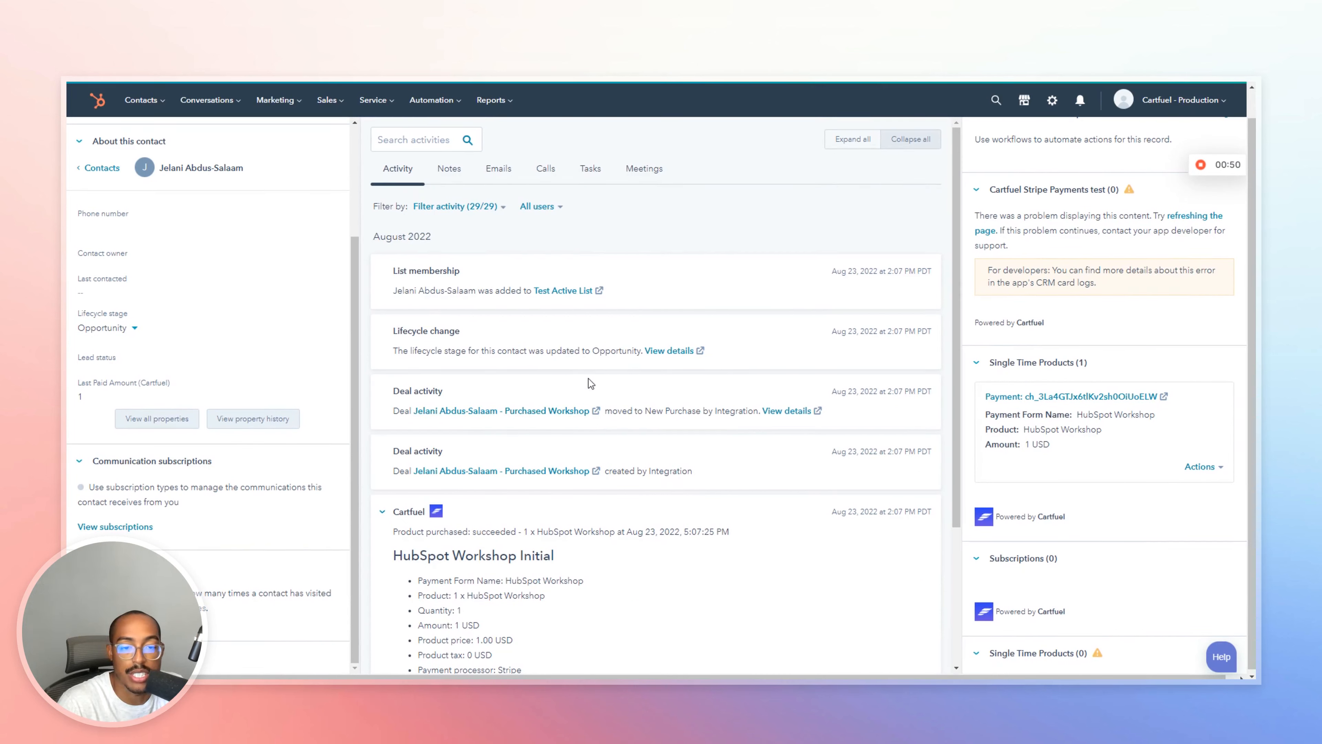
Go to the automation workflows and create a new contact-based workflow.
click(432, 118)
click(438, 165)
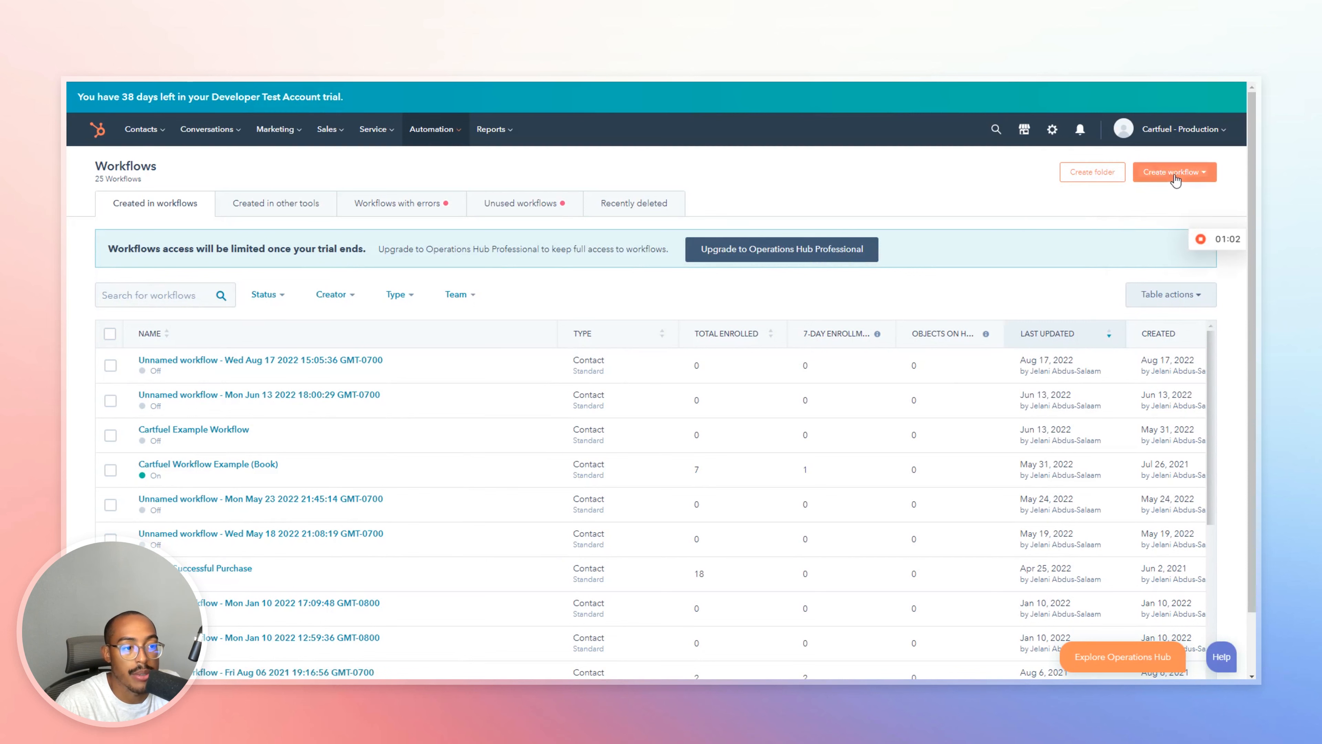
click(1175, 173)
click(1177, 201)
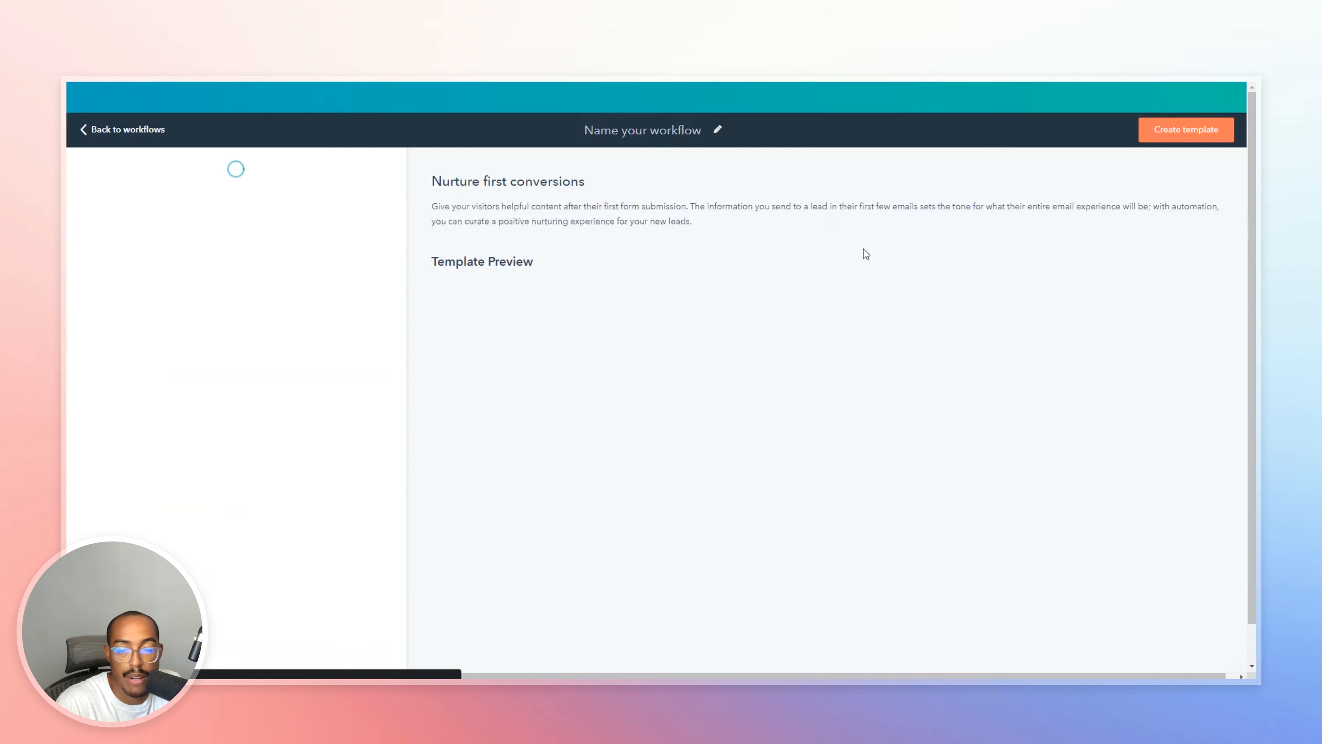
click(1209, 130)
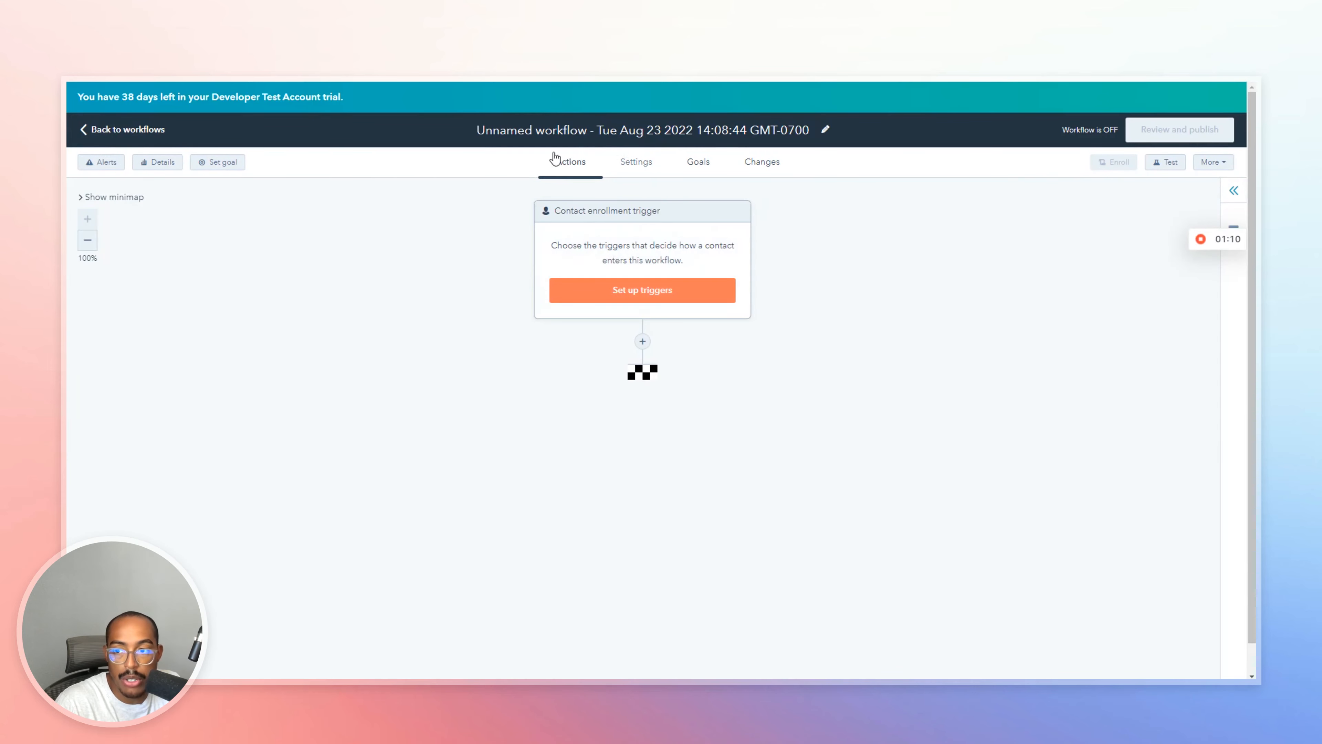
Set up the enrollment trigger with the Cartfuel: Product Purchased filter type and its Product Name property.
click(661, 290)
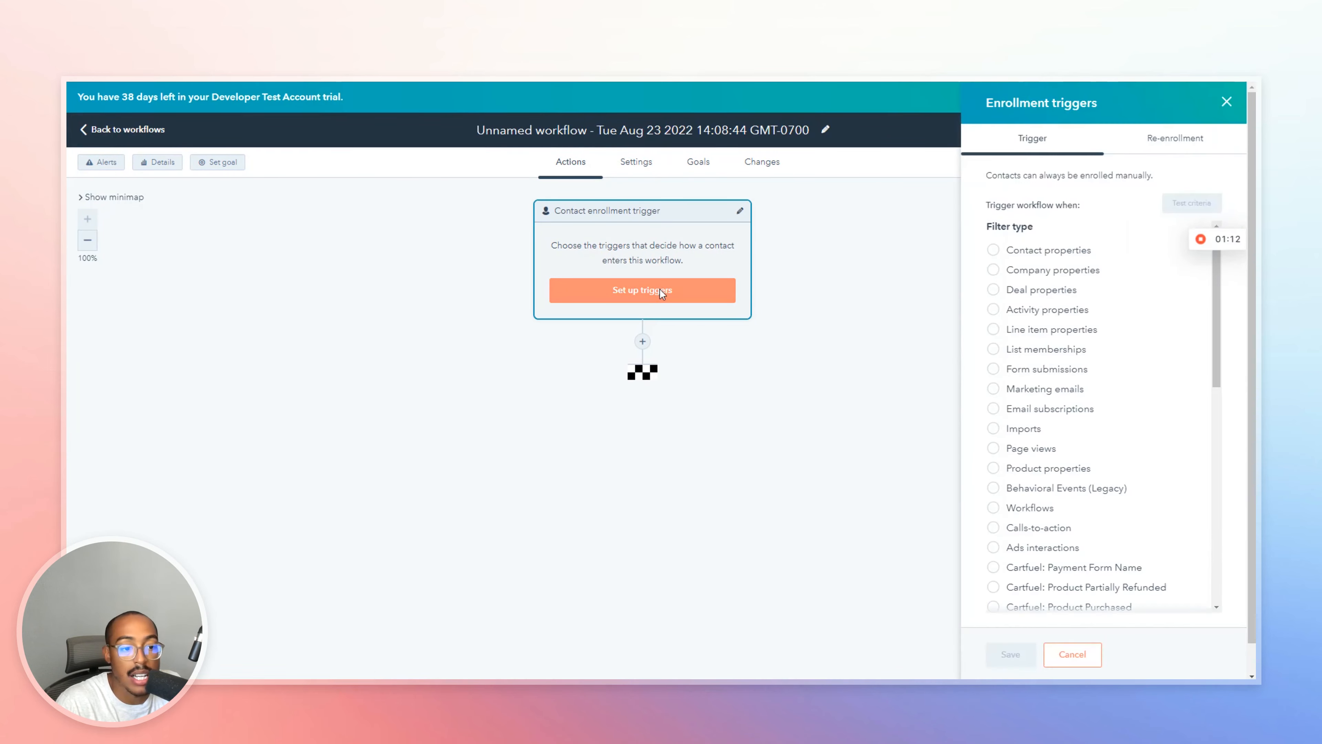
scroll(1072, 486, down, 3)
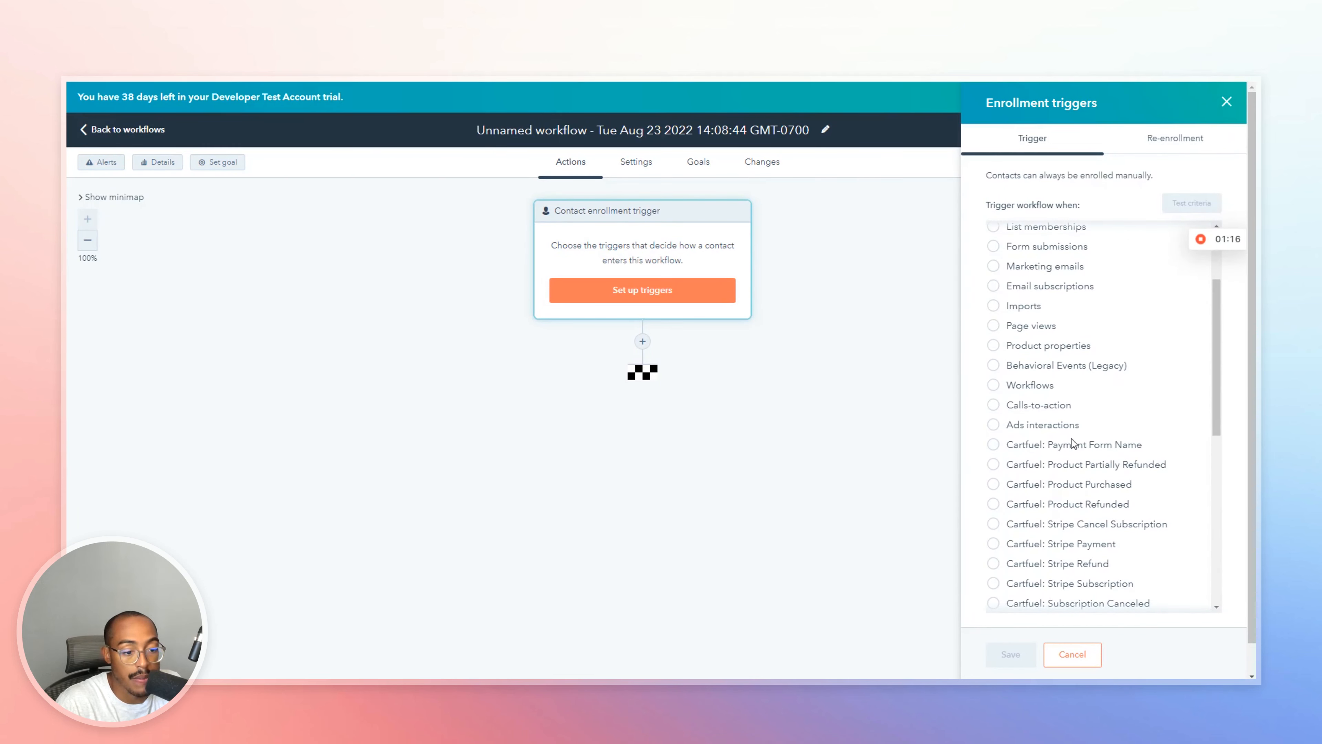
scroll(1036, 448, down, 3)
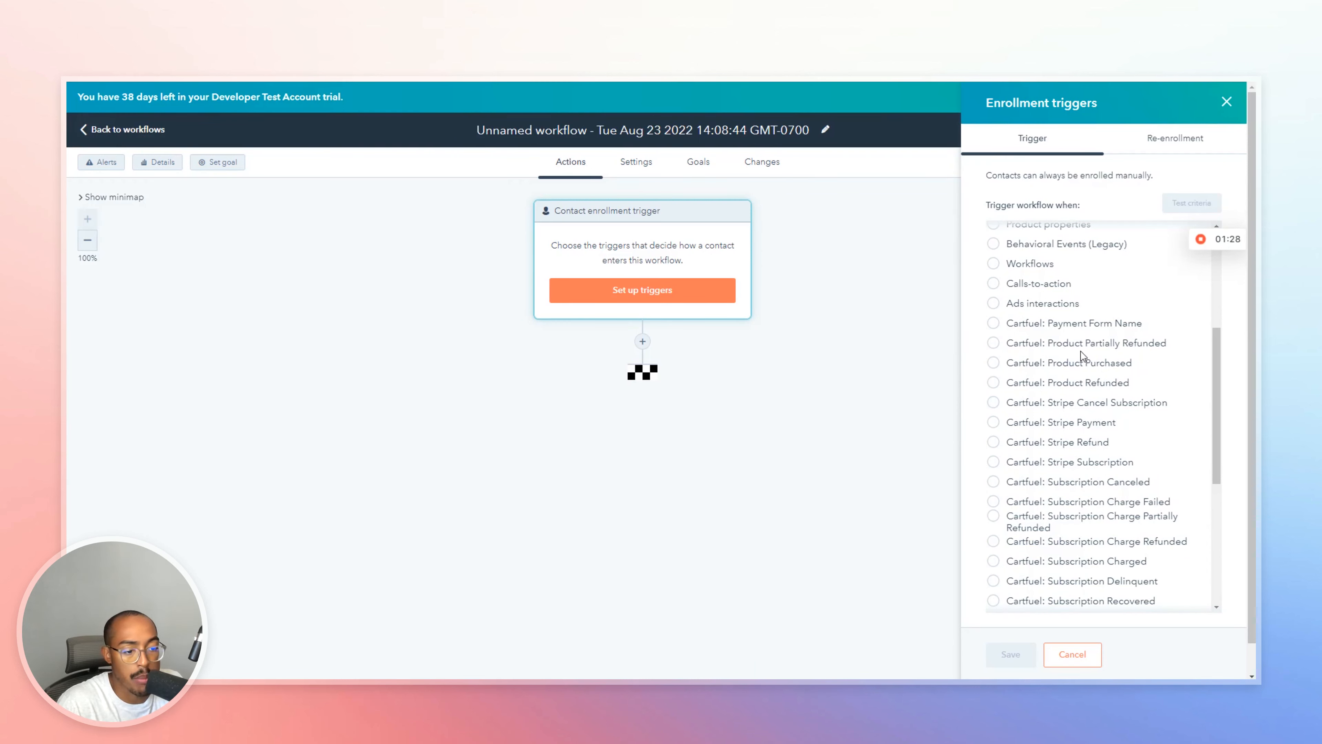
click(1110, 365)
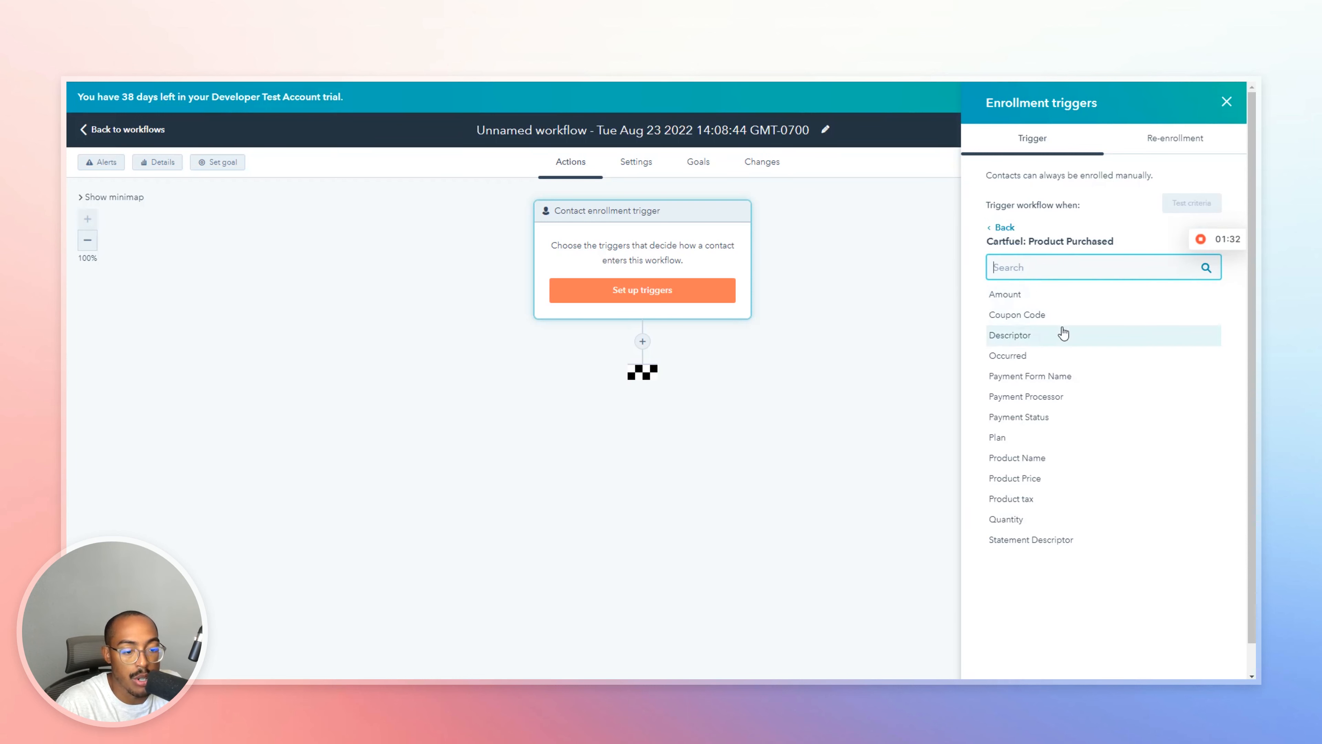
click(1030, 464)
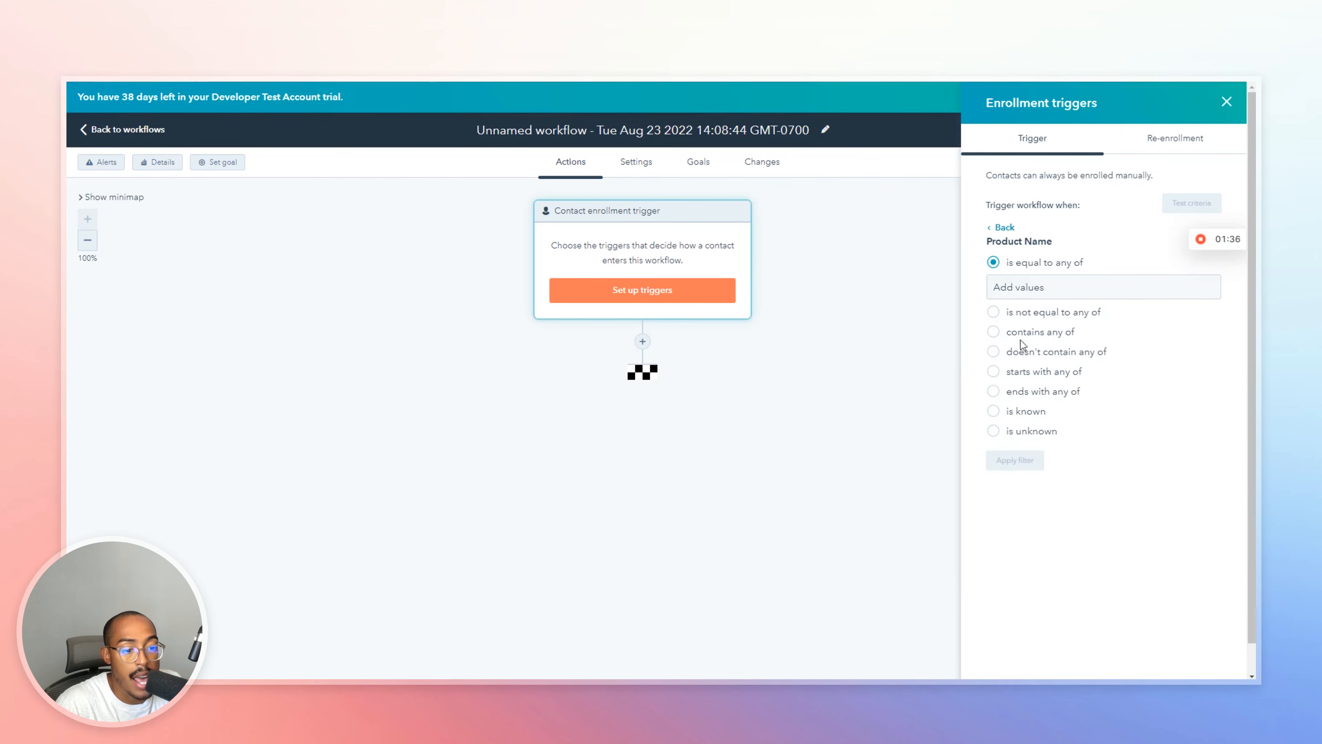
Set the Product Name condition to contains any of "workshop", apply the filter and save the enrollment trigger.
click(994, 332)
click(1065, 323)
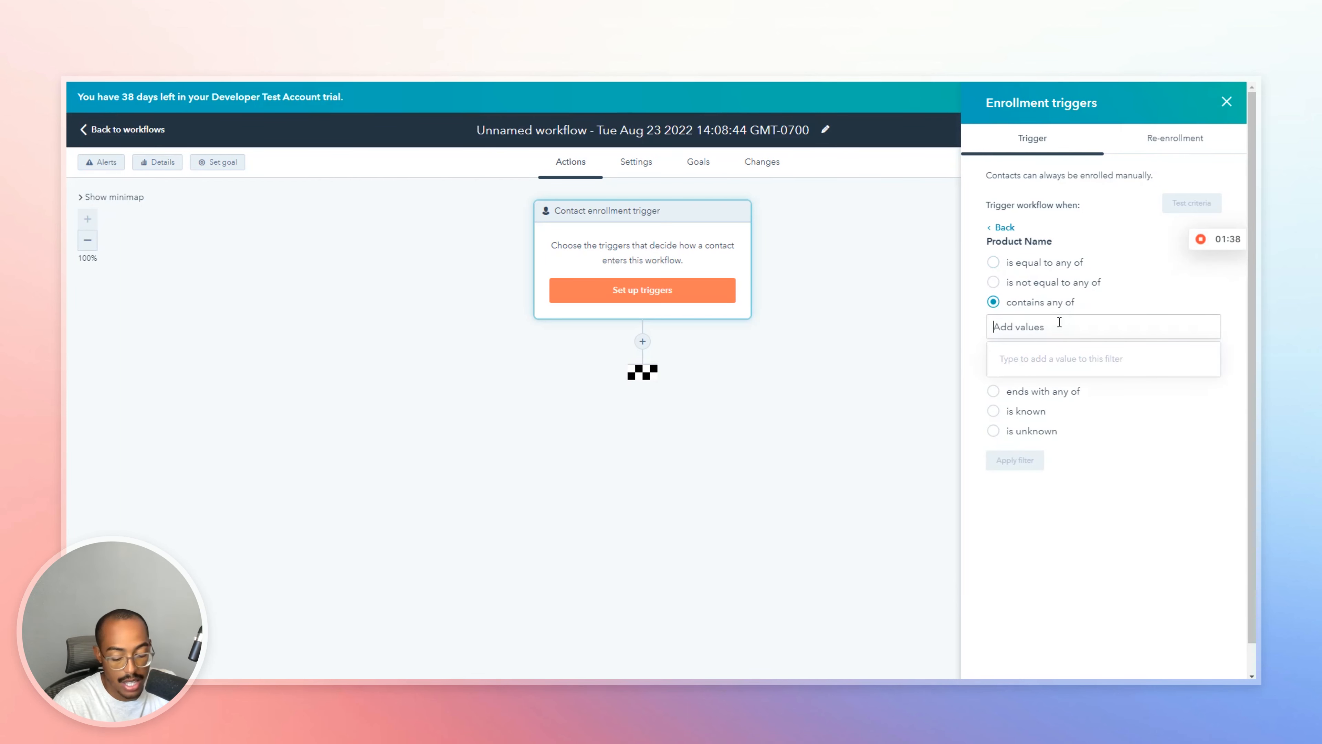
text(w)
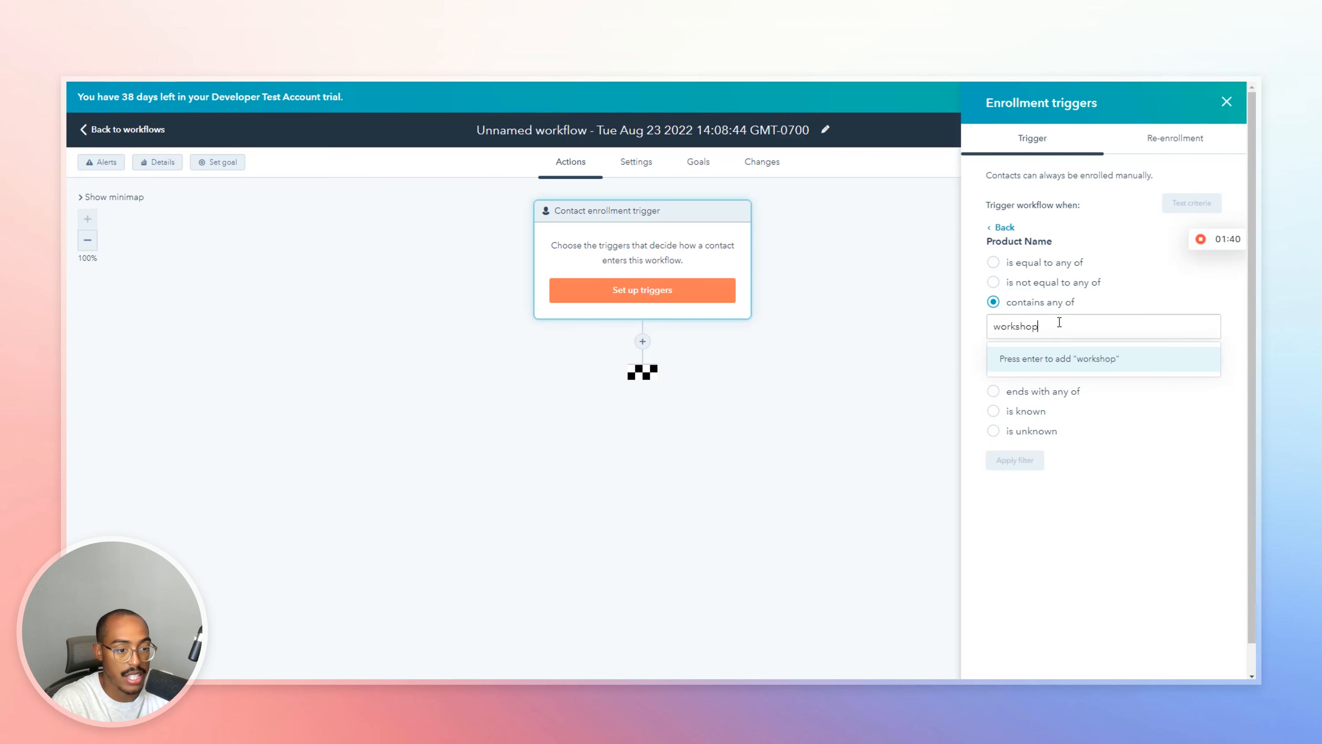
text(orkshop)
click(1087, 359)
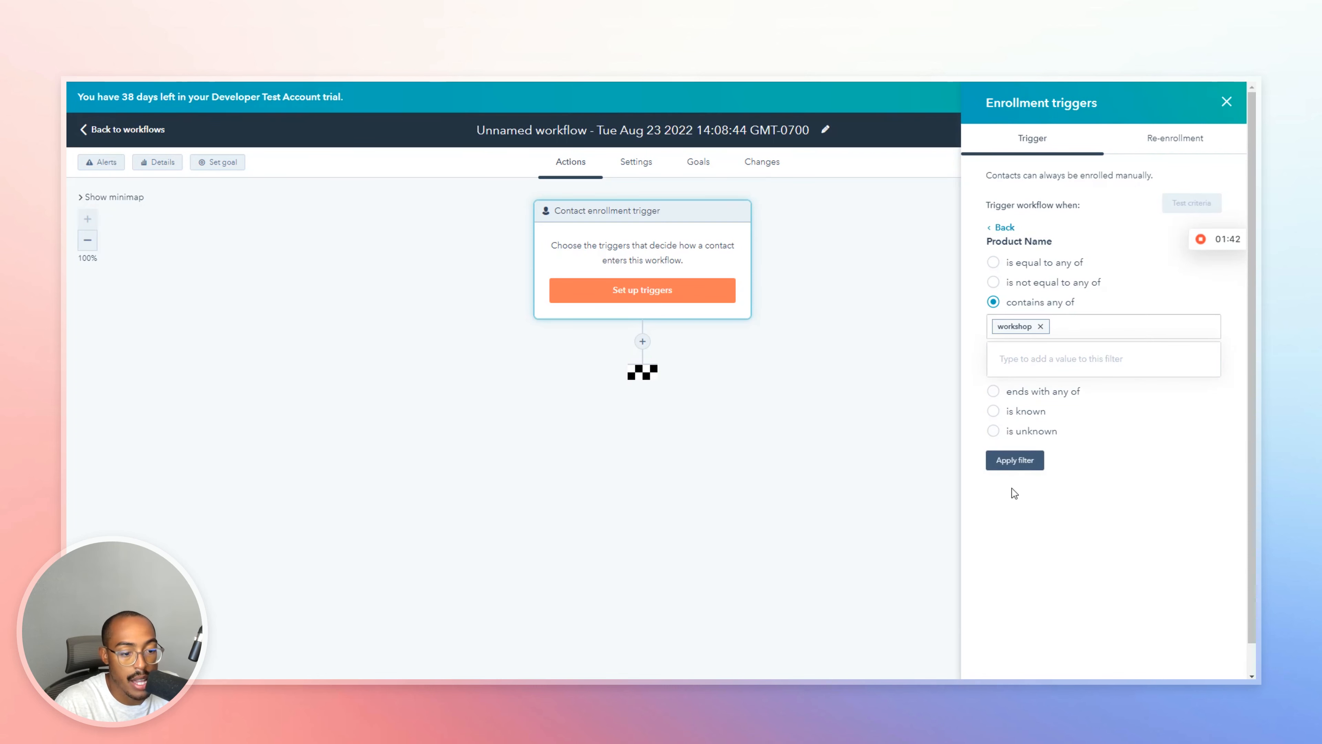
click(1015, 461)
click(1020, 654)
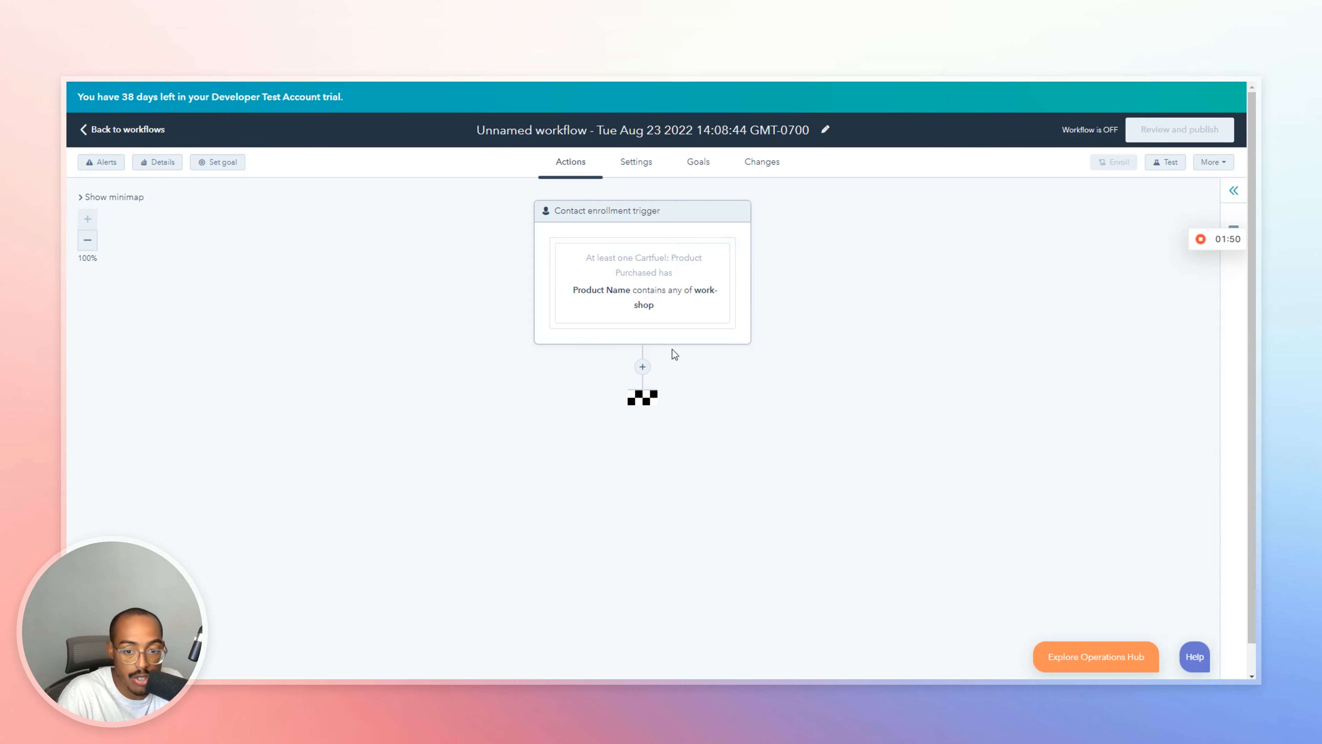
click(644, 367)
scroll(1151, 462, down, 7)
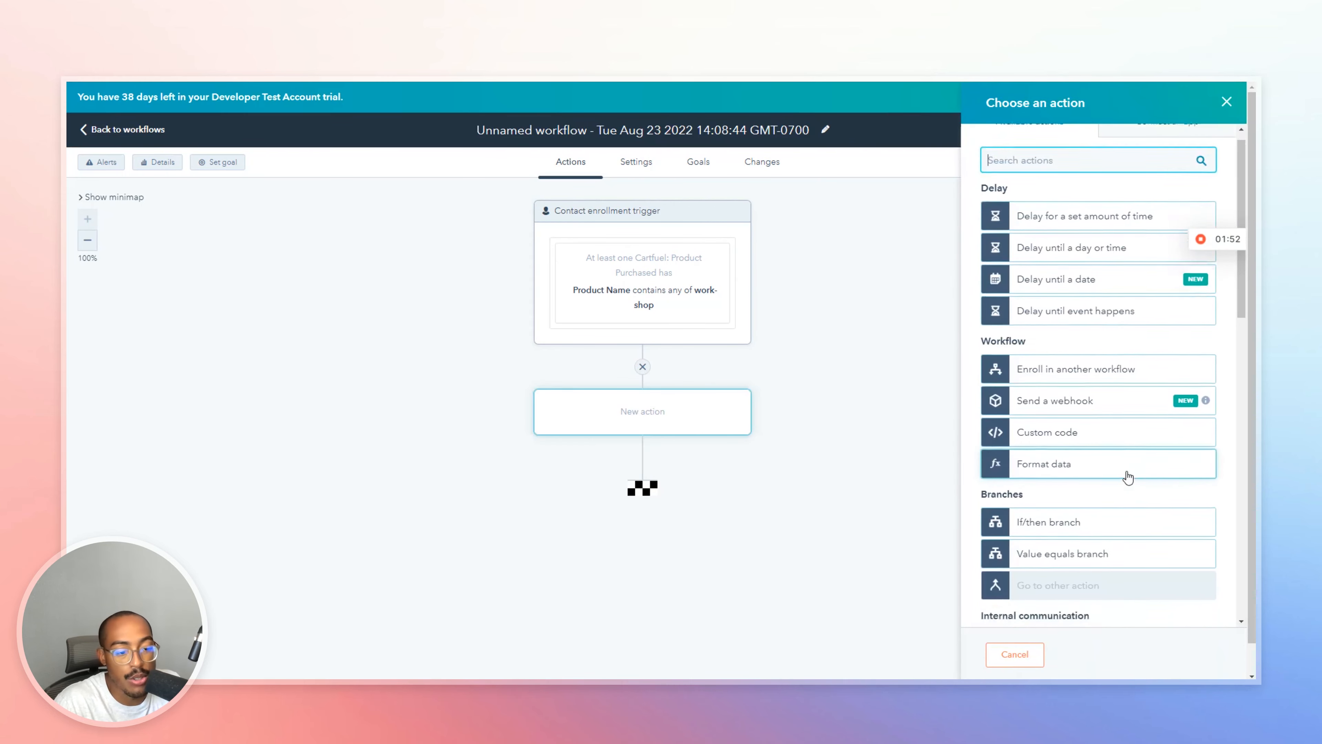
click(1046, 444)
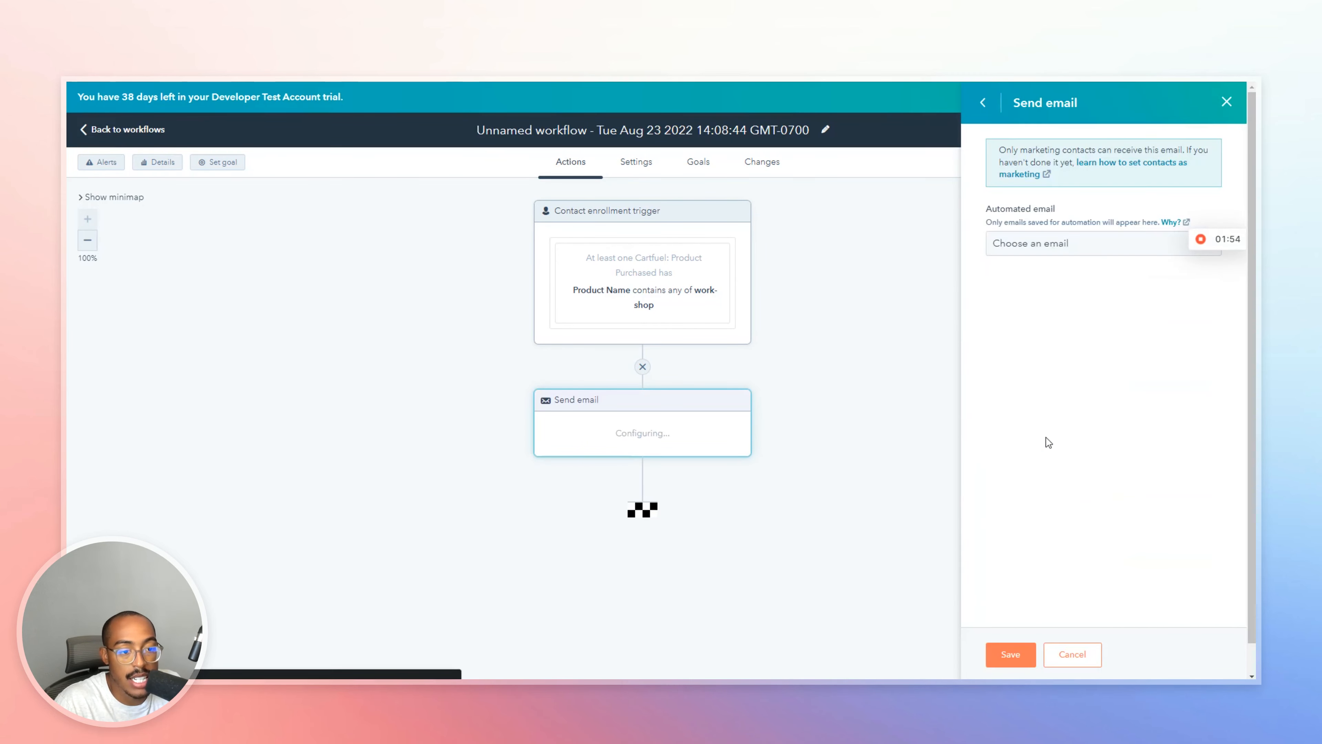
click(1226, 101)
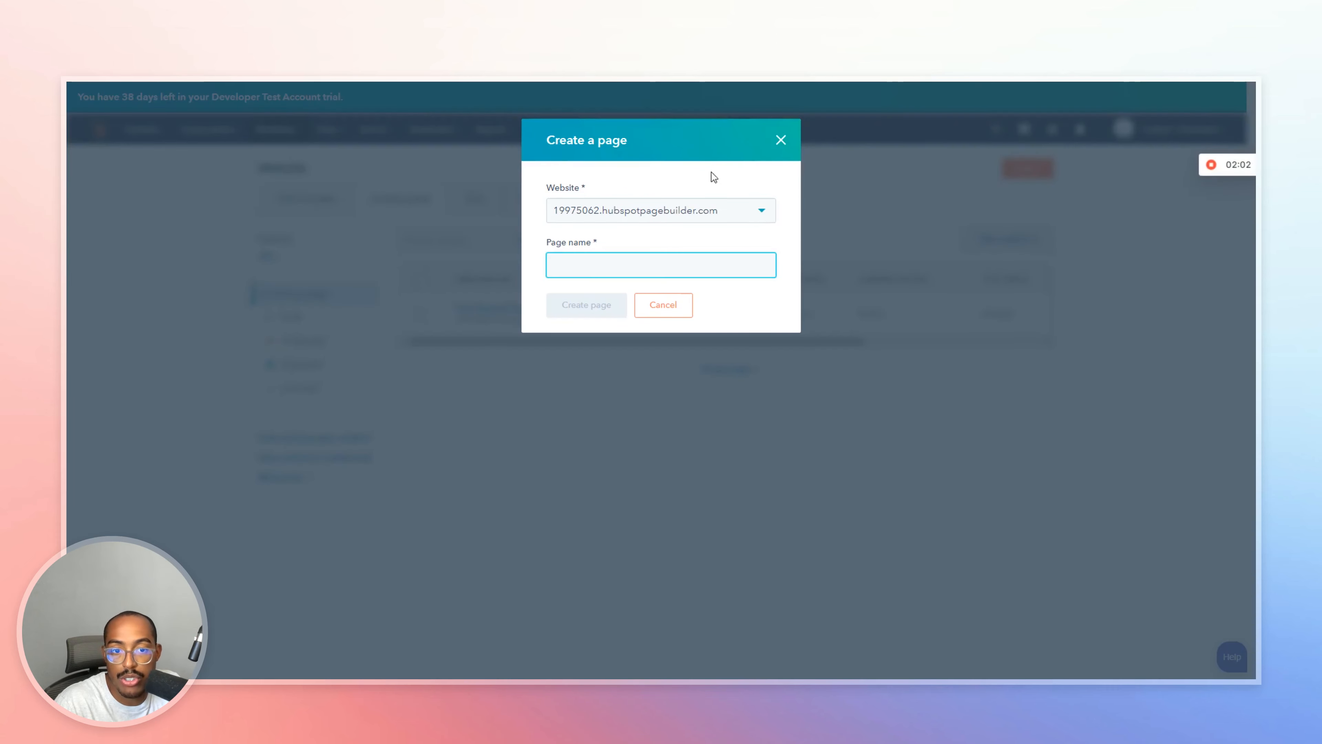
Leave the page creation dialog, open the HubSpot Files library and copy the URL of the Beacon Lead Magnet PDF.
click(780, 138)
click(298, 134)
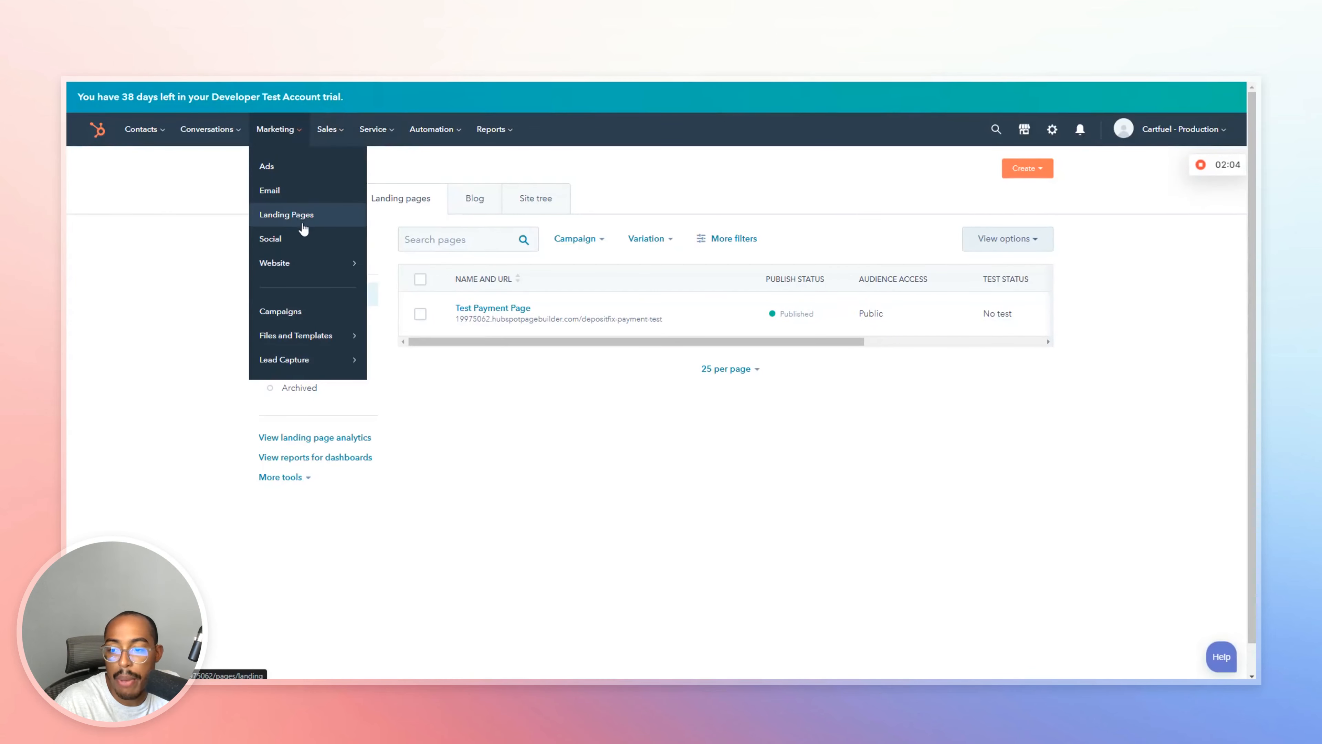
mouse_move(320, 268)
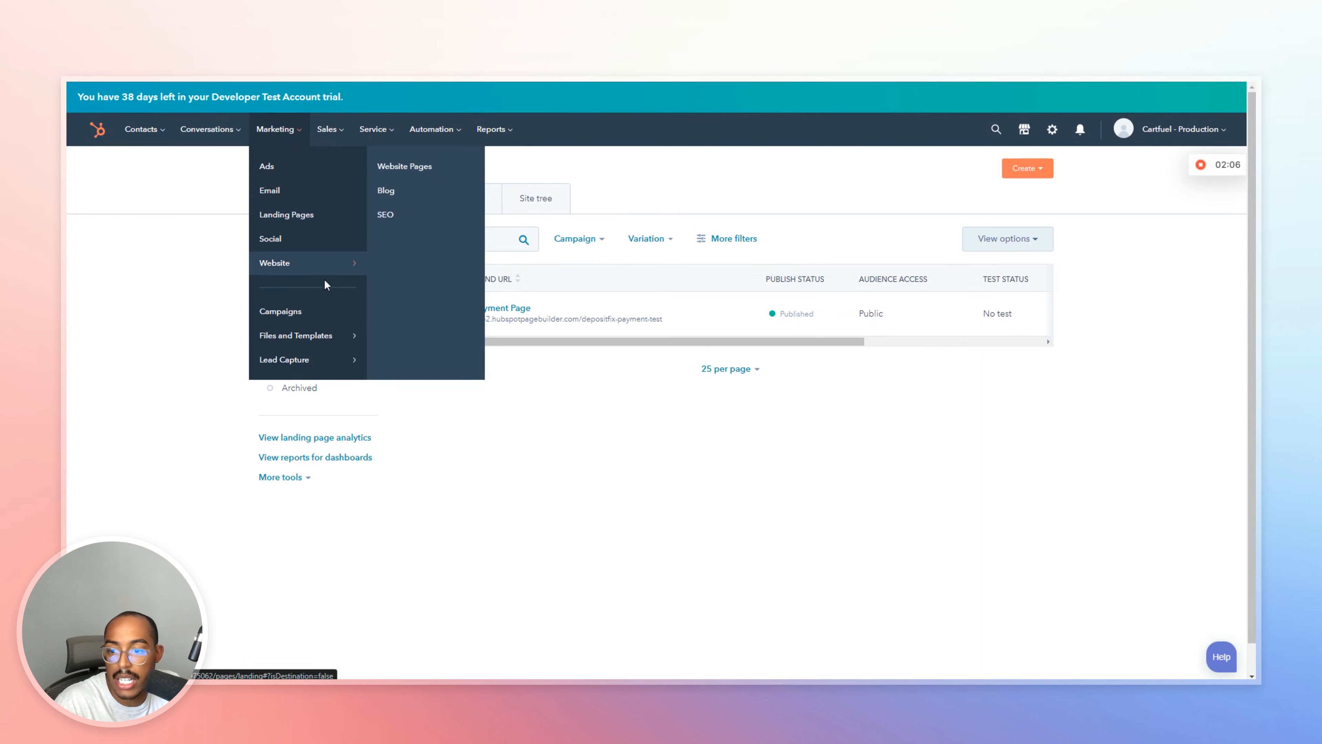
mouse_move(292, 339)
click(389, 192)
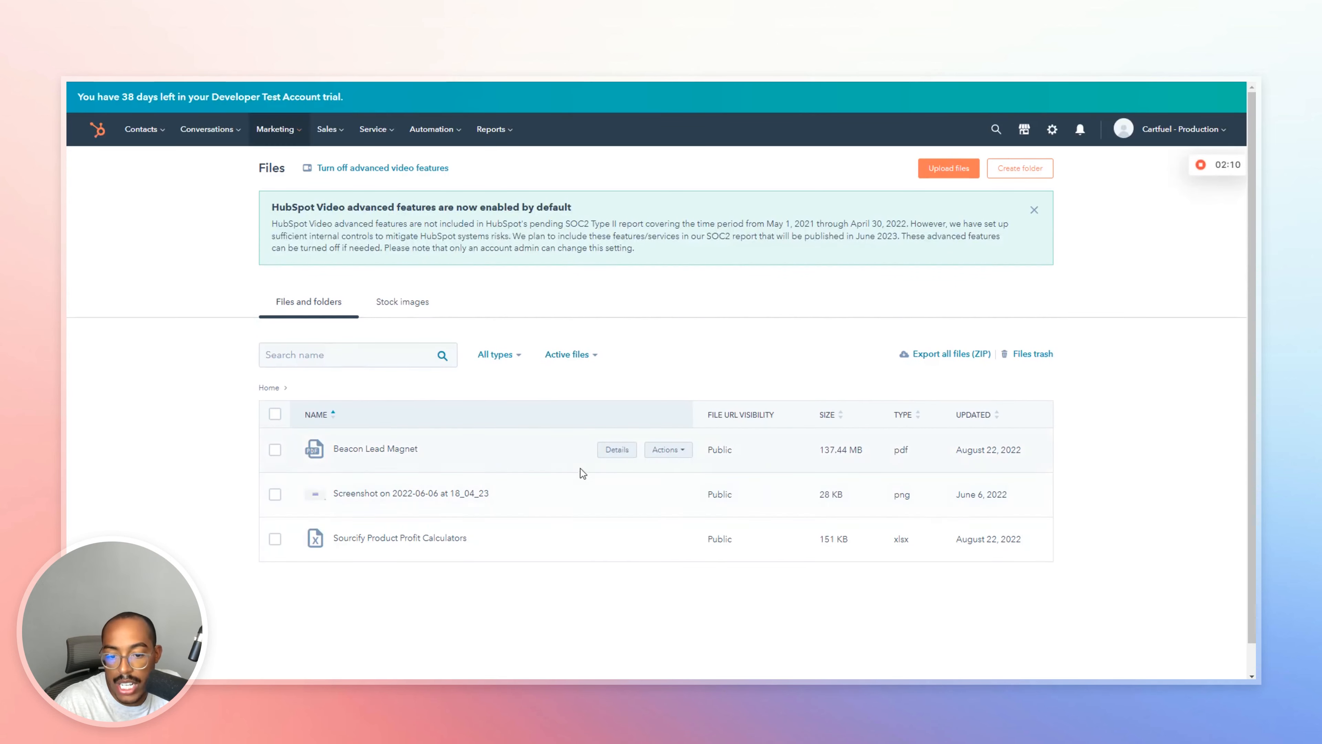
click(395, 446)
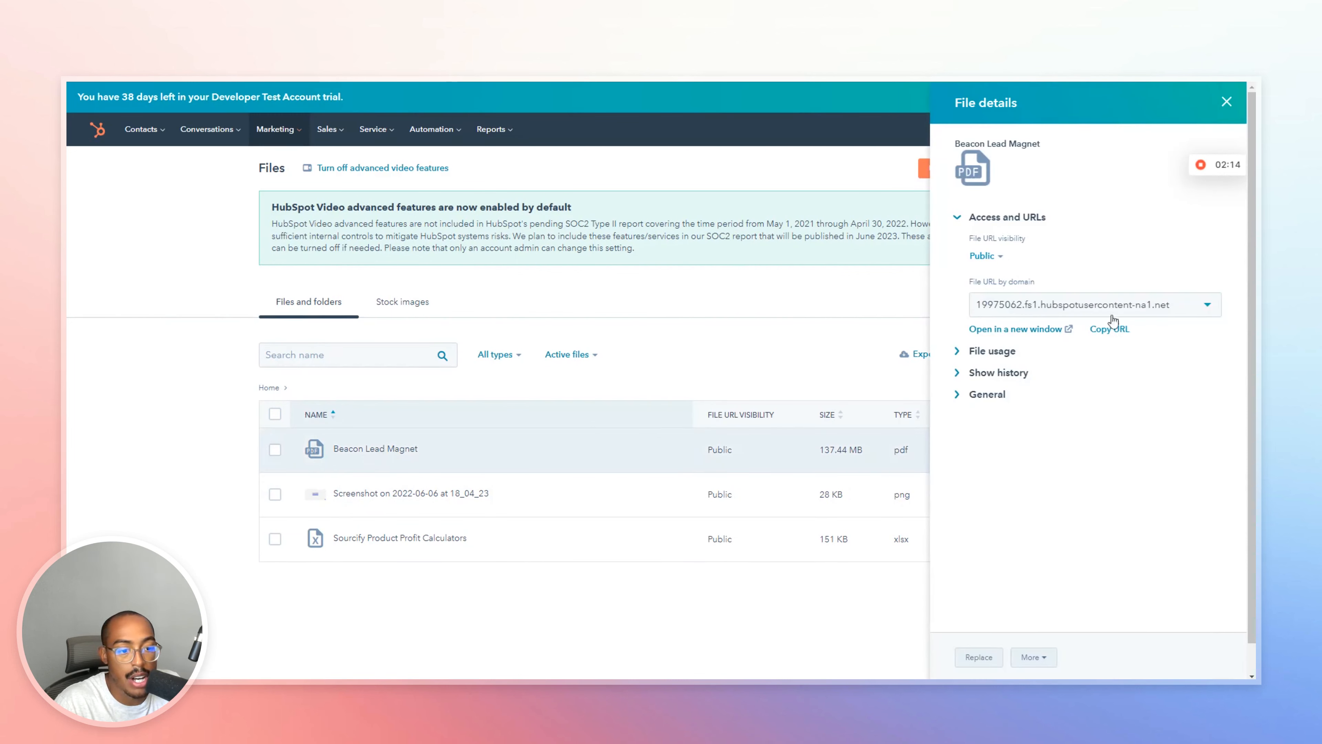
click(1108, 329)
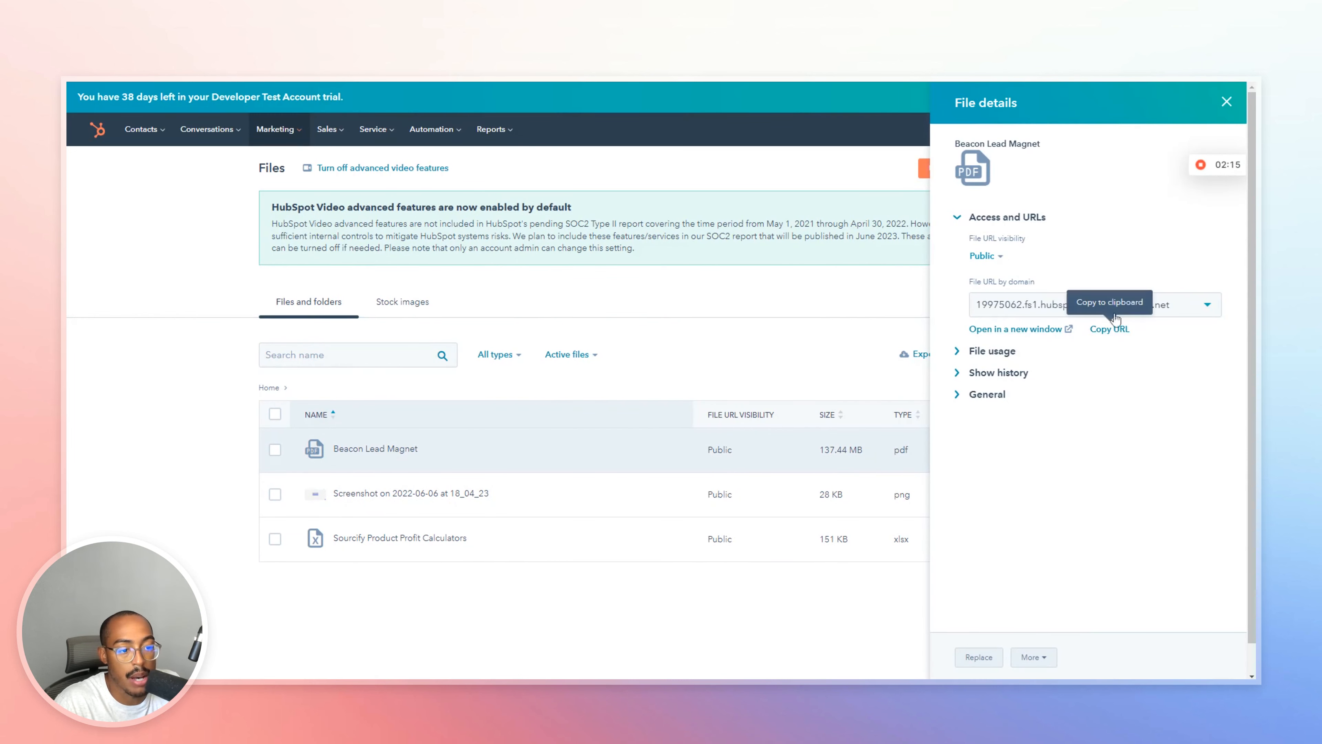
Return to the unnamed workflow and add a Send email action below the enrollment trigger.
click(1010, 309)
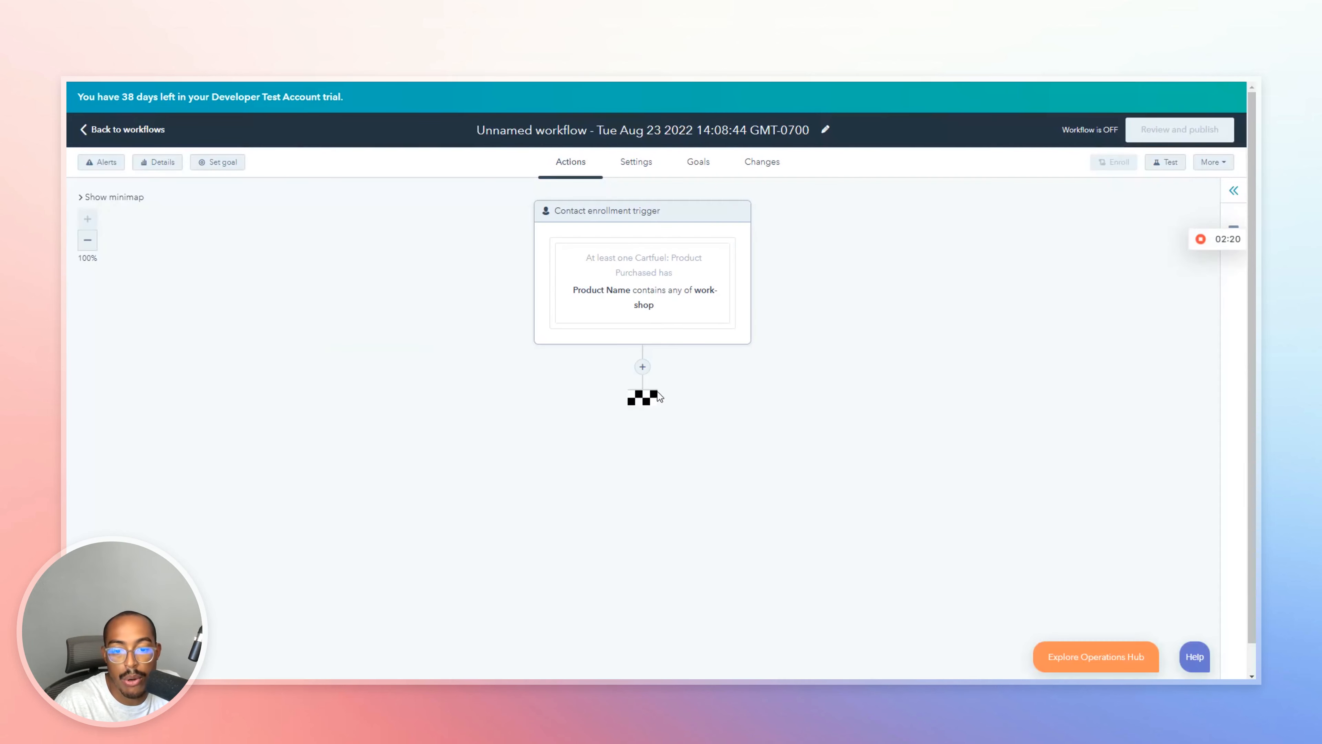
click(643, 367)
scroll(1151, 458, down, 10)
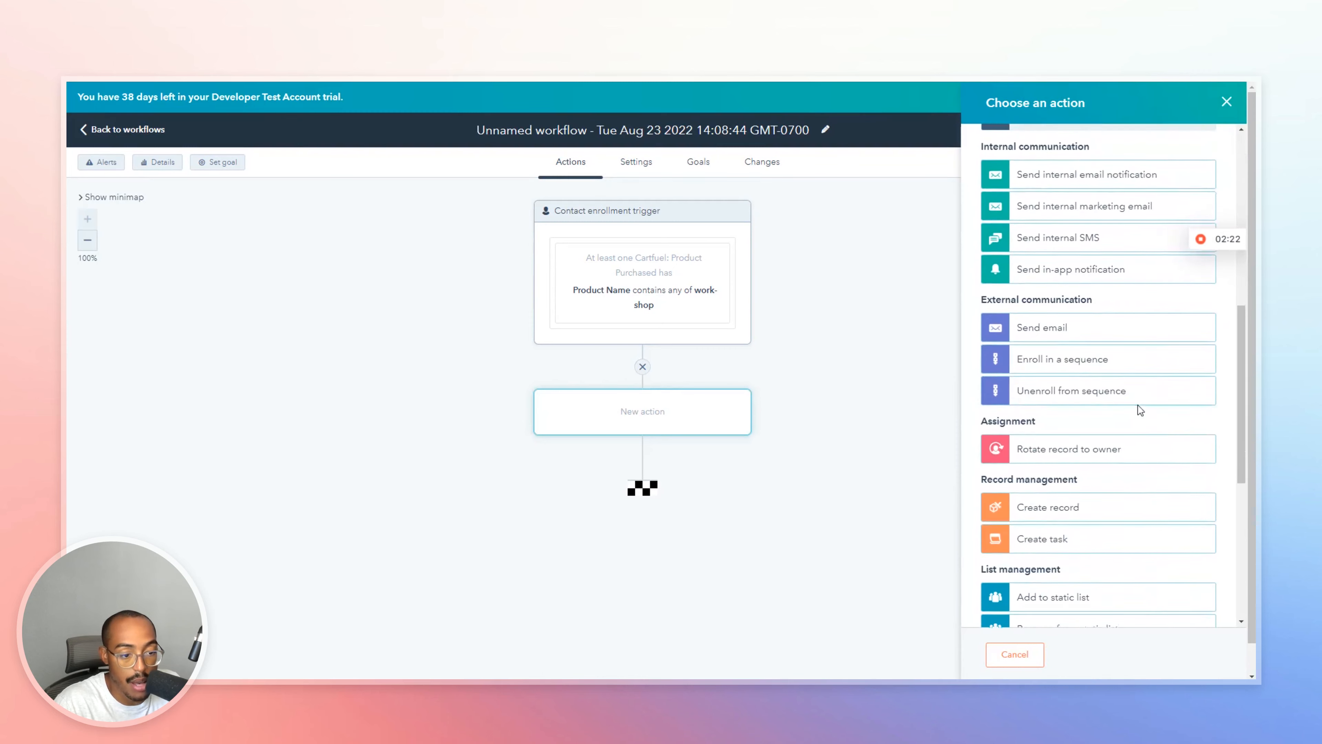
click(1041, 320)
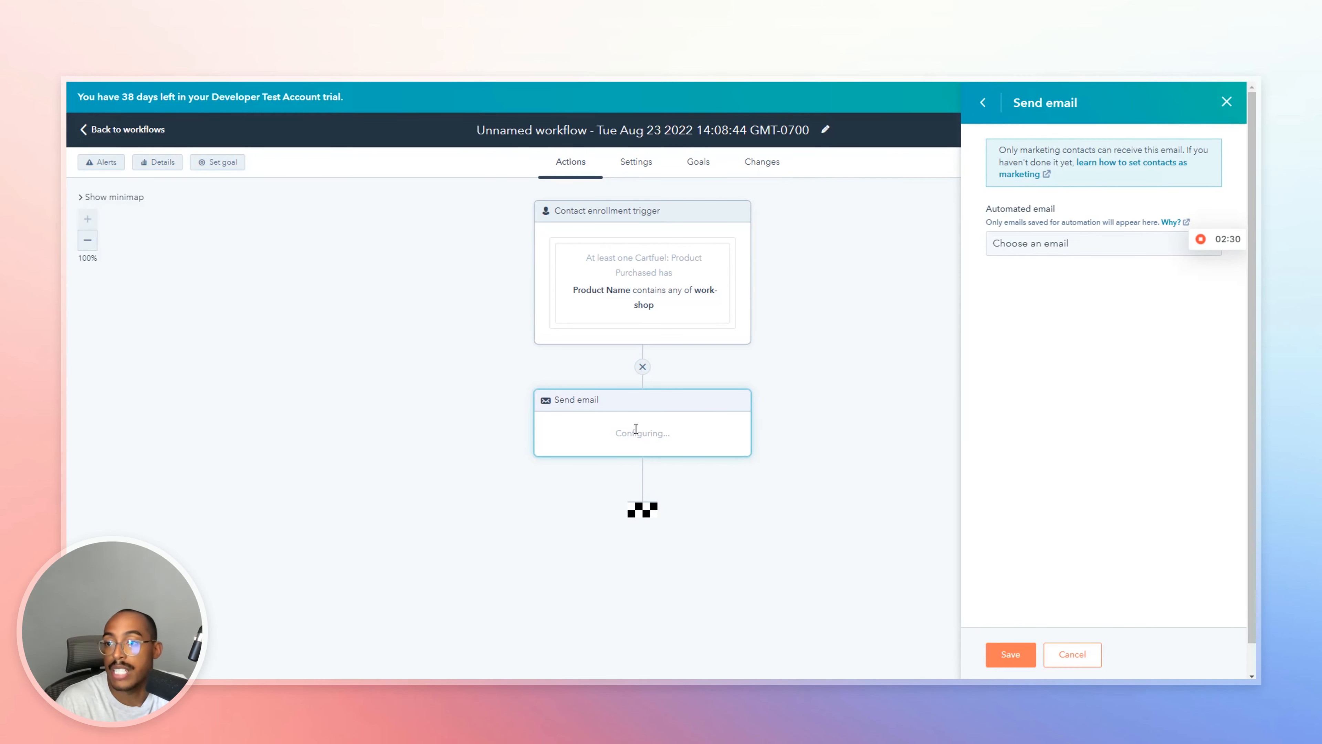
Switch to the Cartfuel website and open its support chat.
key(ctrl+Tab)
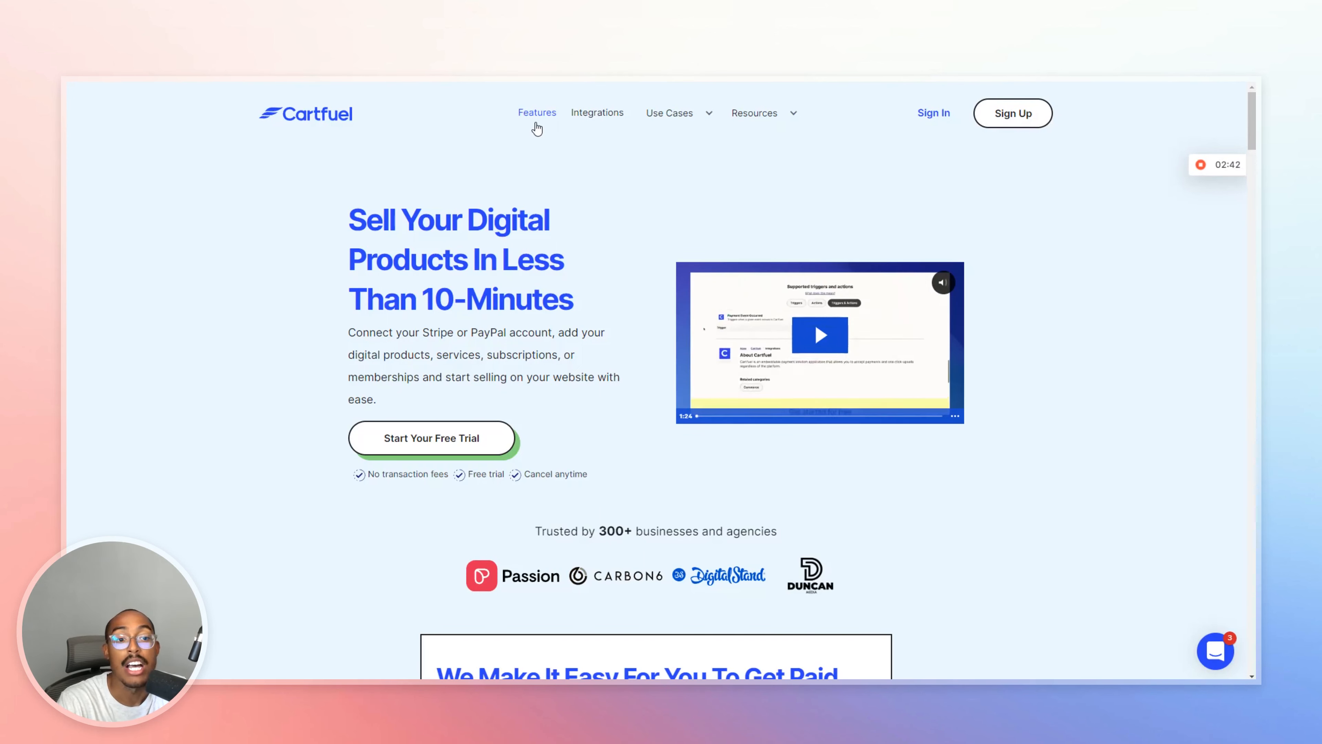
click(1209, 661)
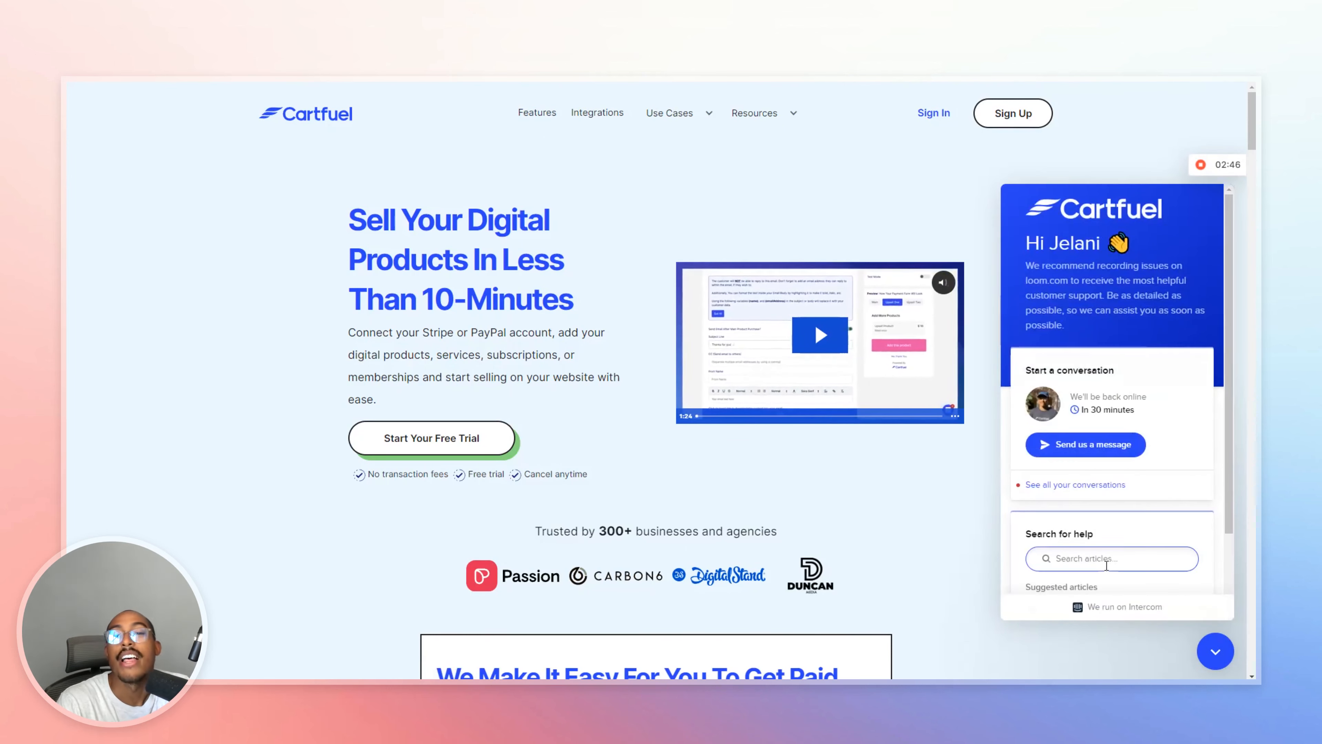